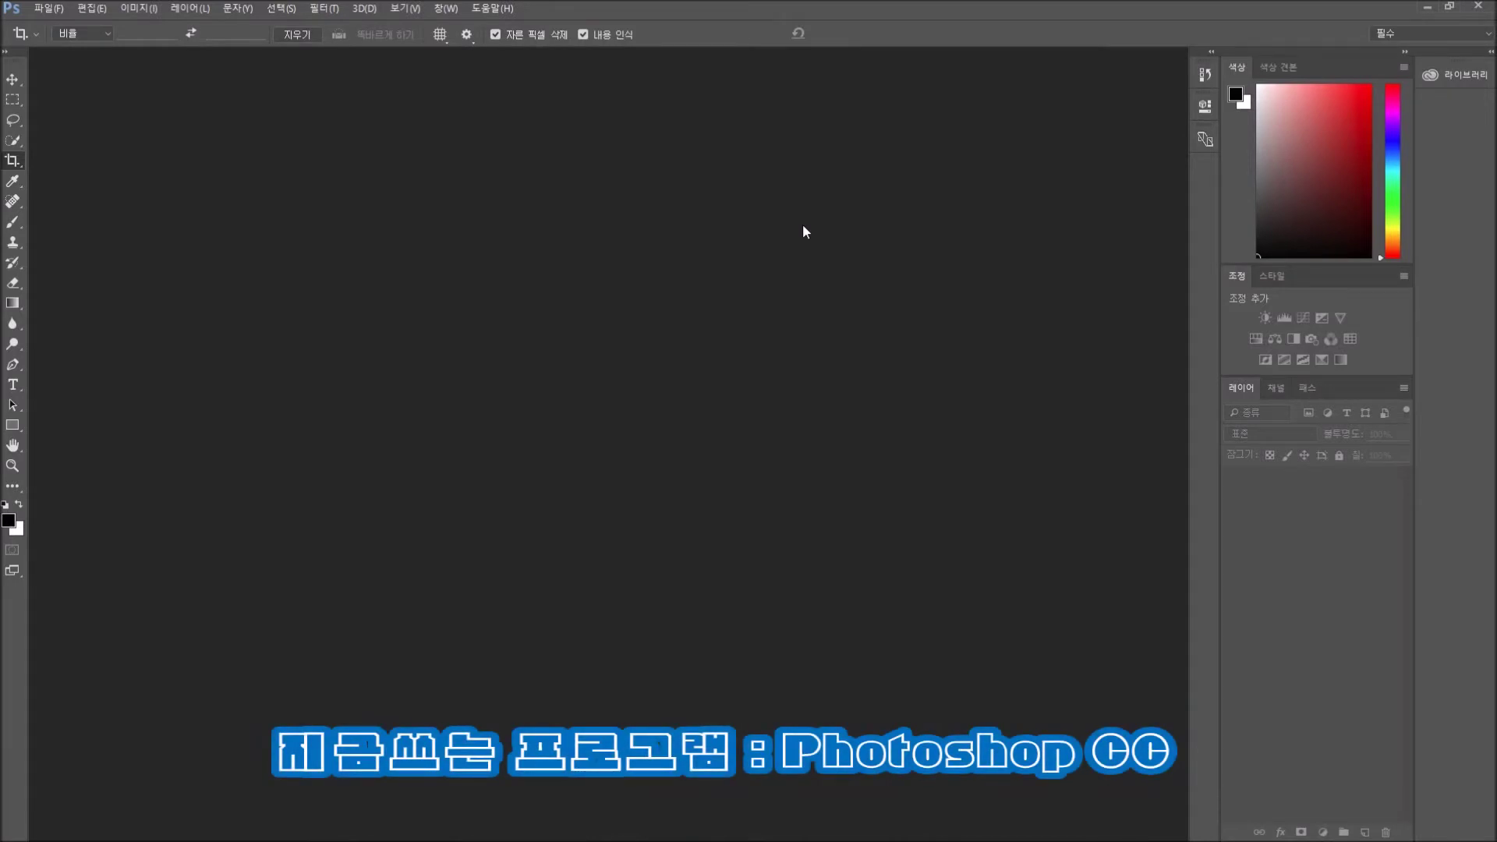
Step: Open the File menu in the empty Photoshop workspace
click(45, 10)
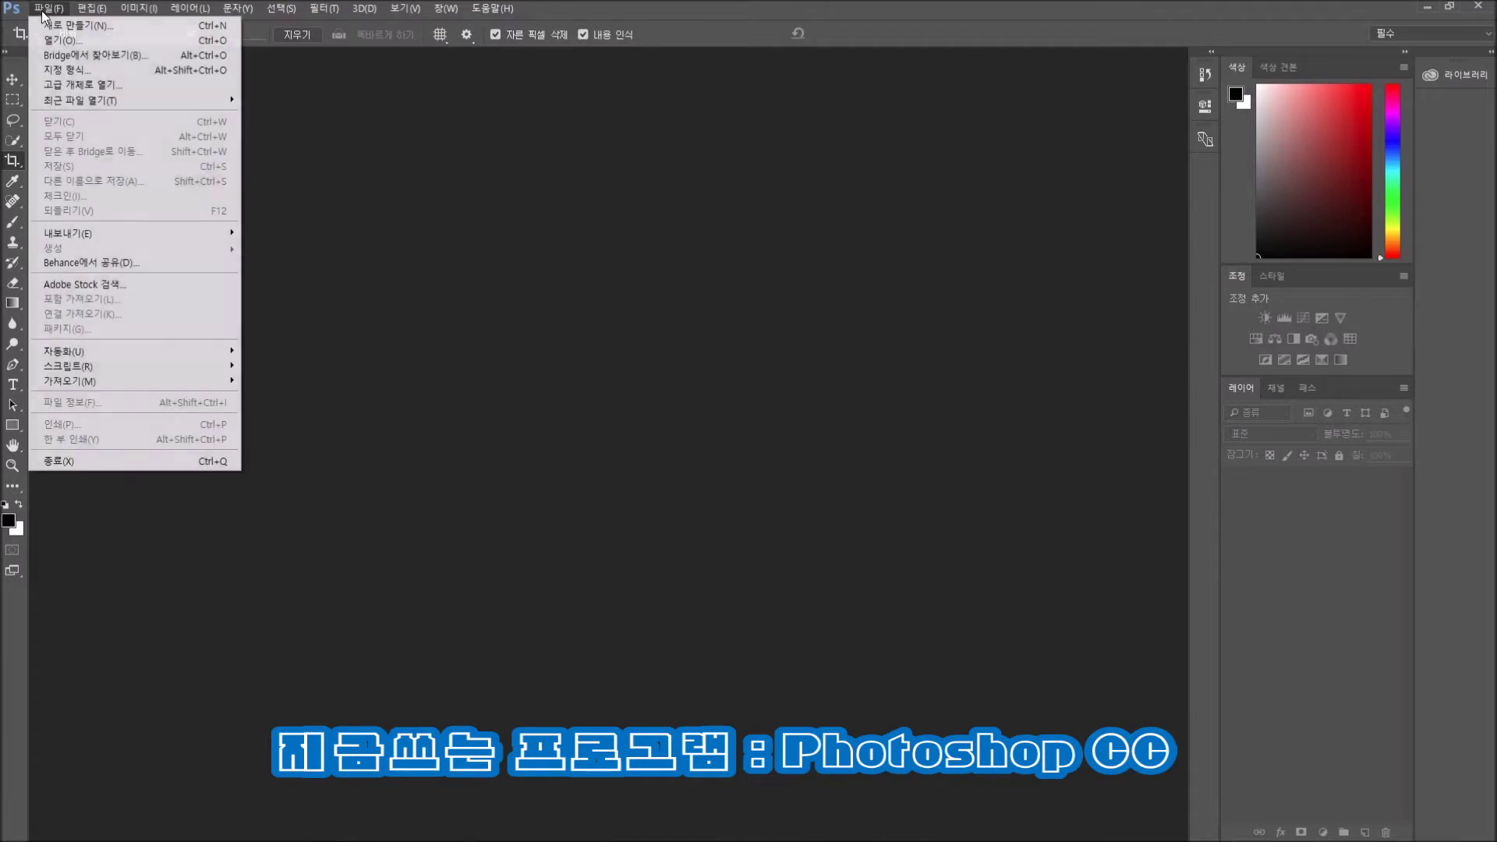
Step: Open the close-up portrait 한명얼굴.jpg as a new document
click(61, 39)
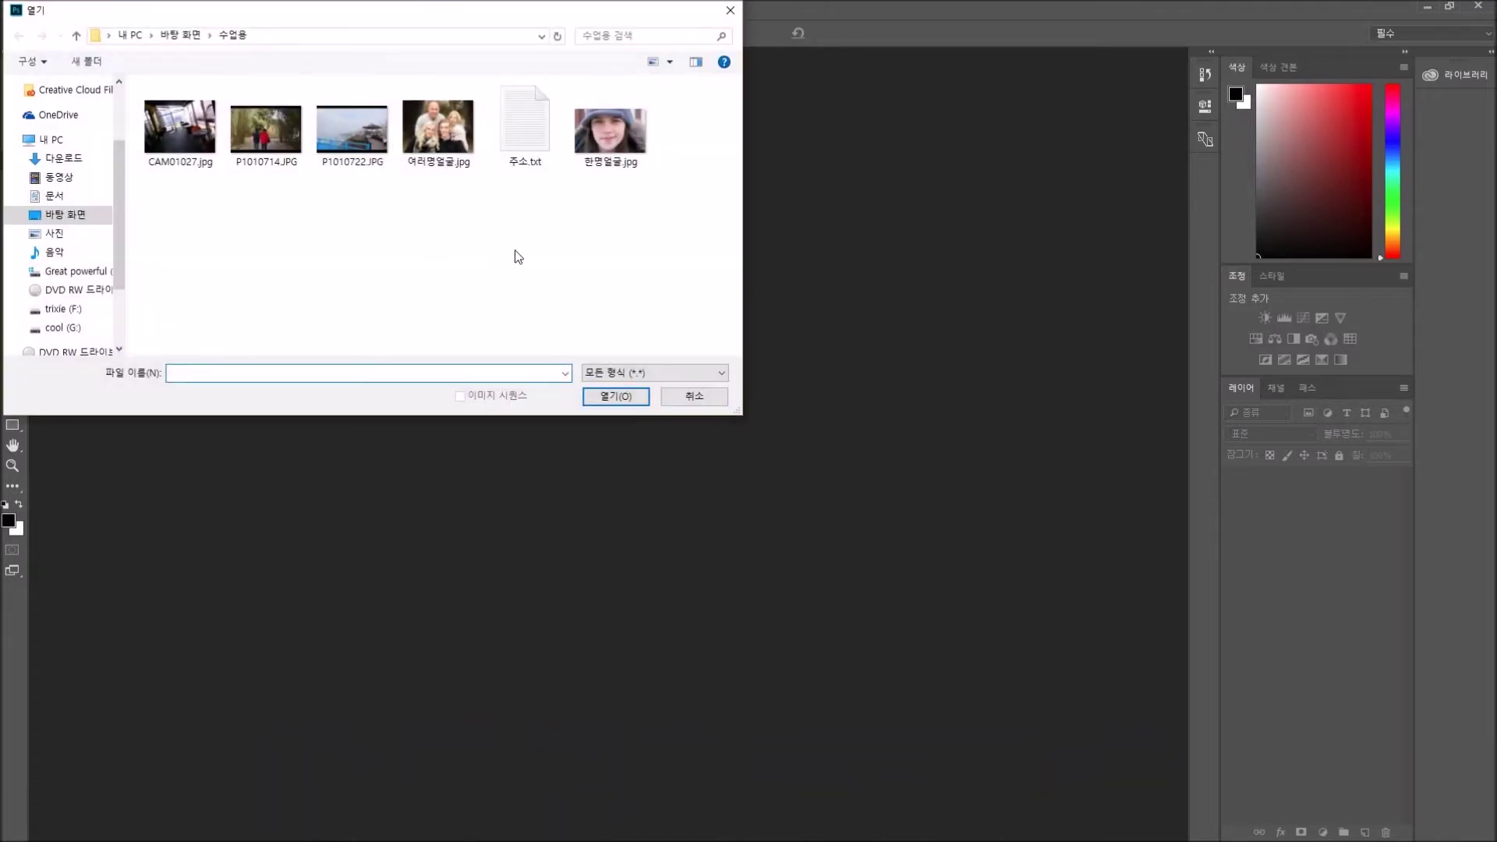
double_click(616, 129)
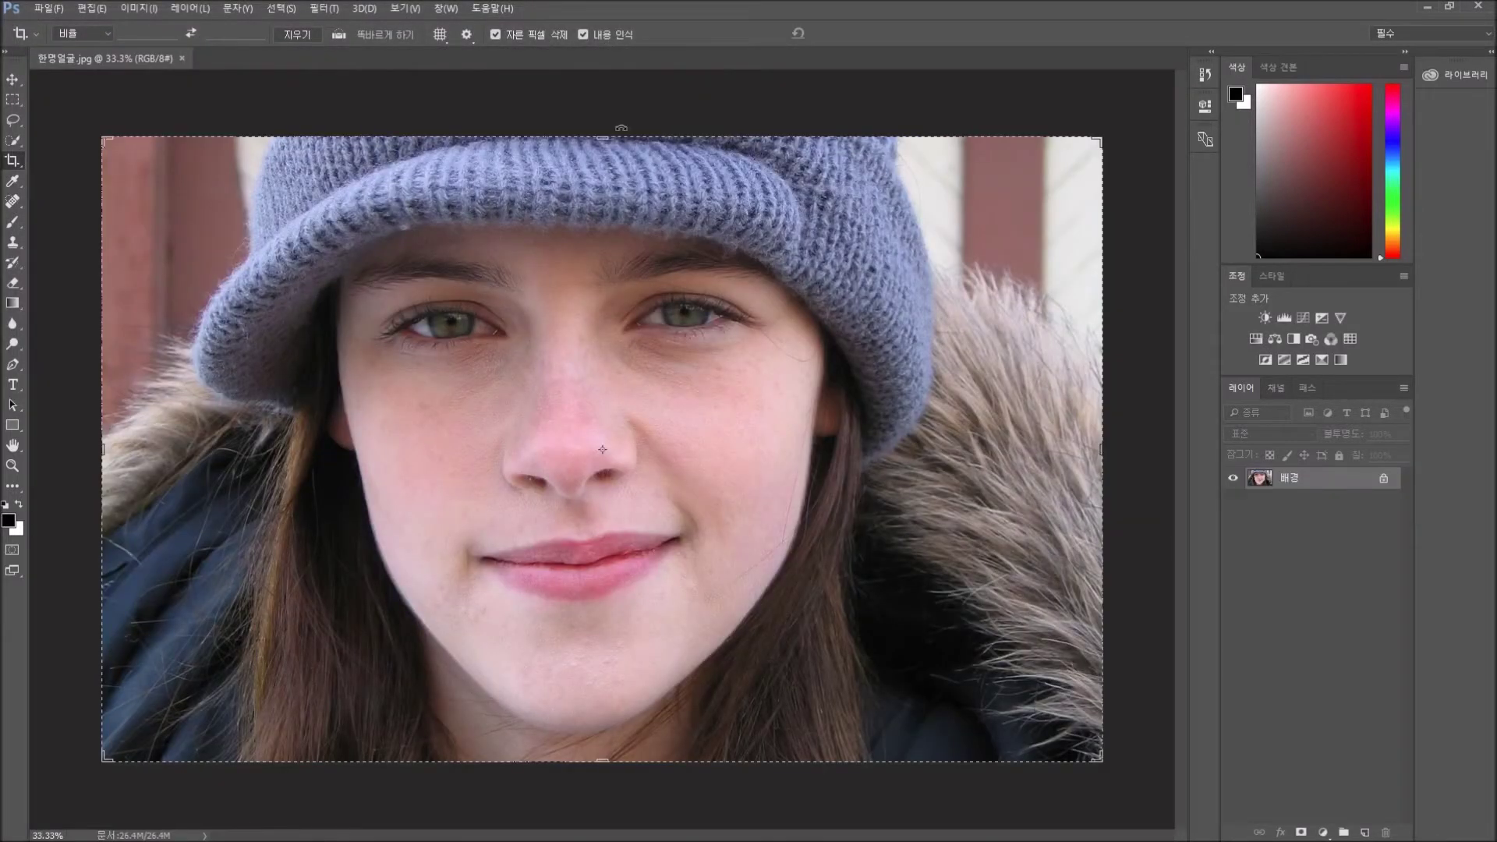
Step: Launch the Liquify filter on the girl's portrait from the Filter menu
click(322, 10)
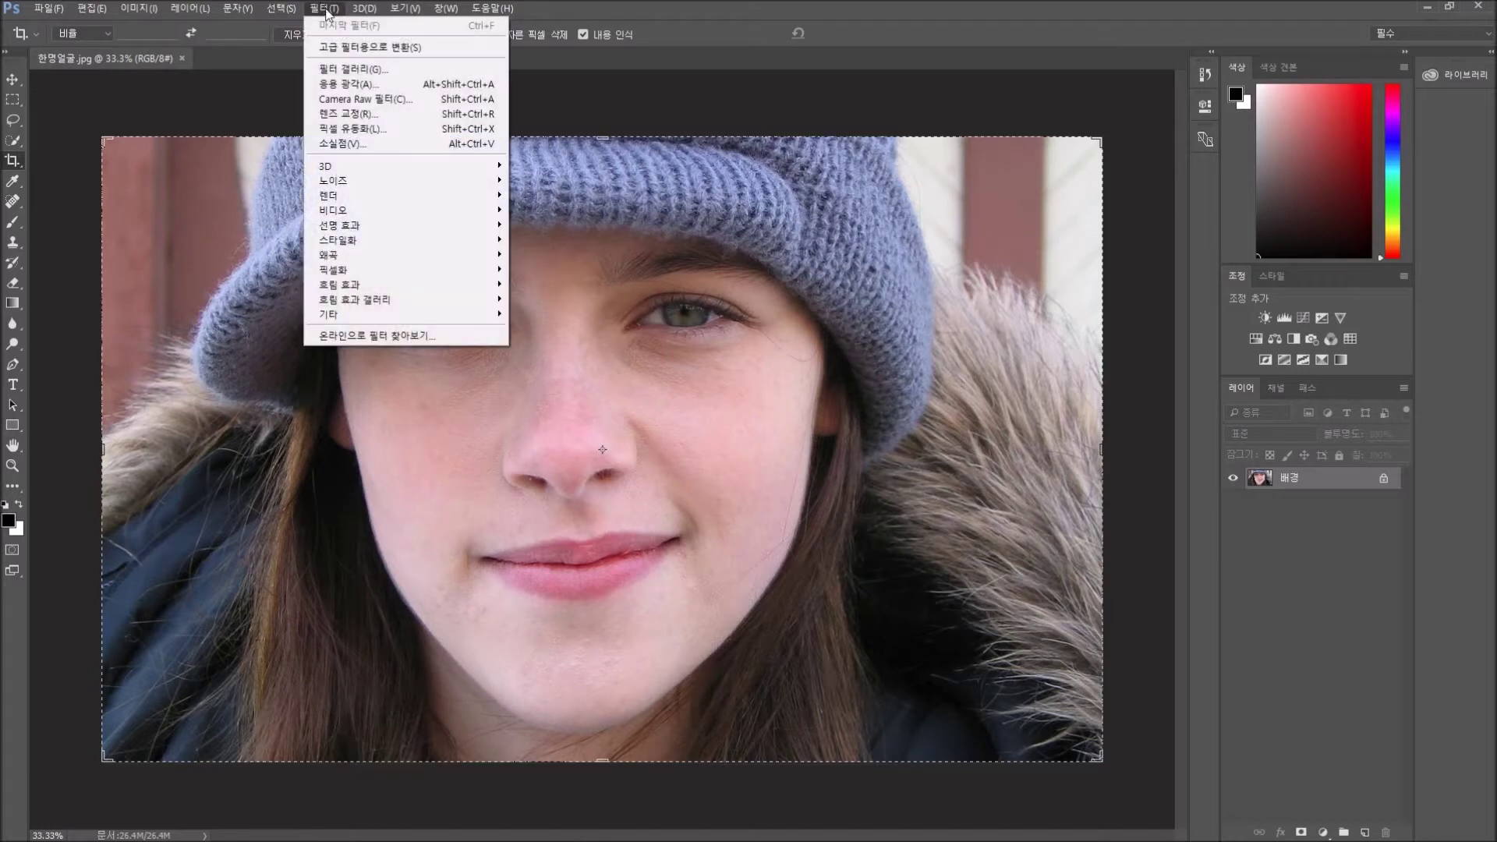
click(420, 131)
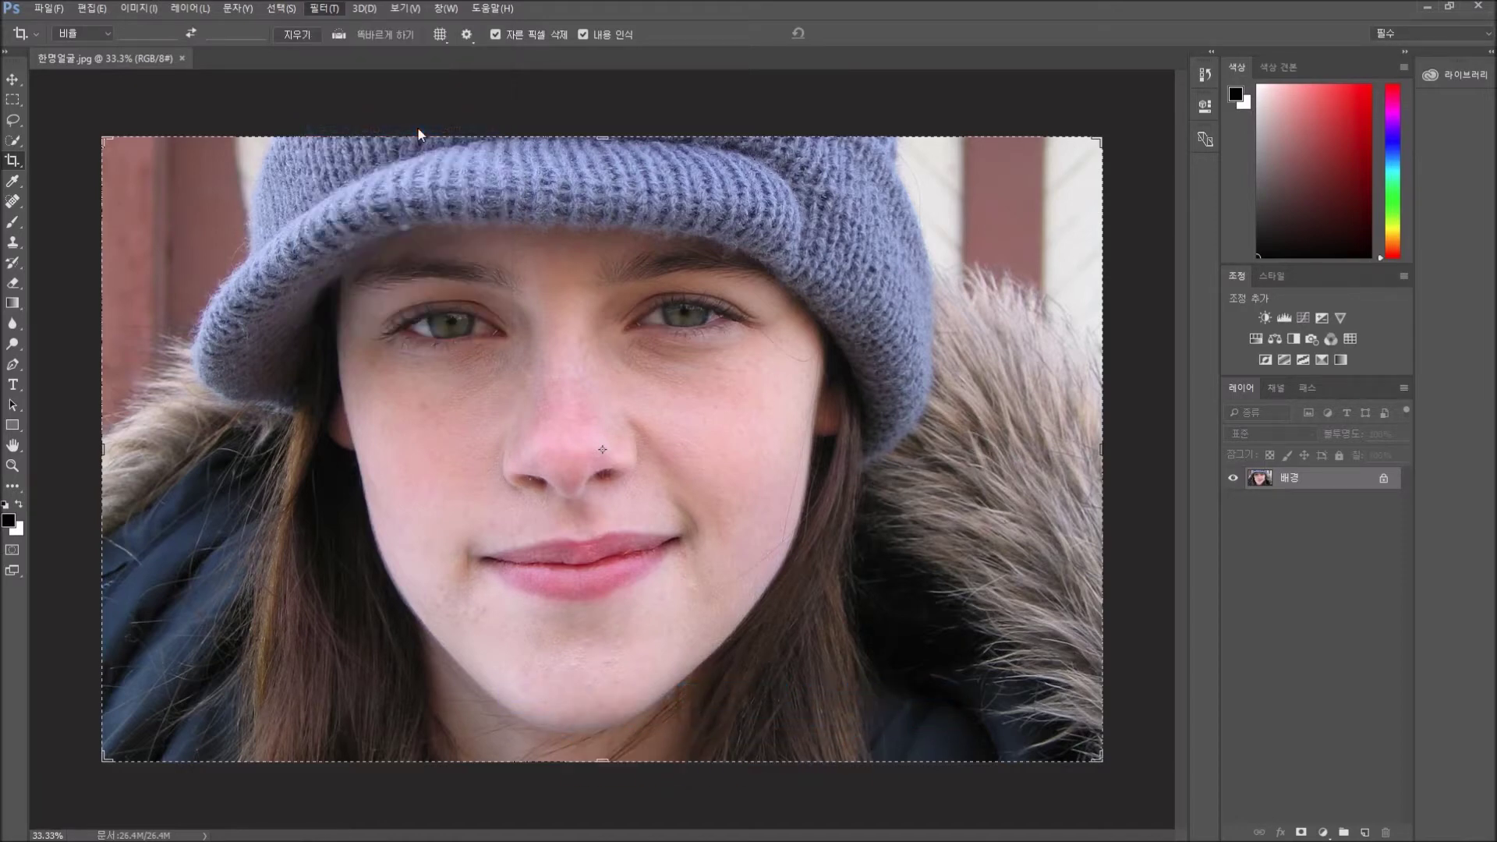
Step: Switch to the Face tool and keep 얼굴 #1 as the face to edit
key(a)
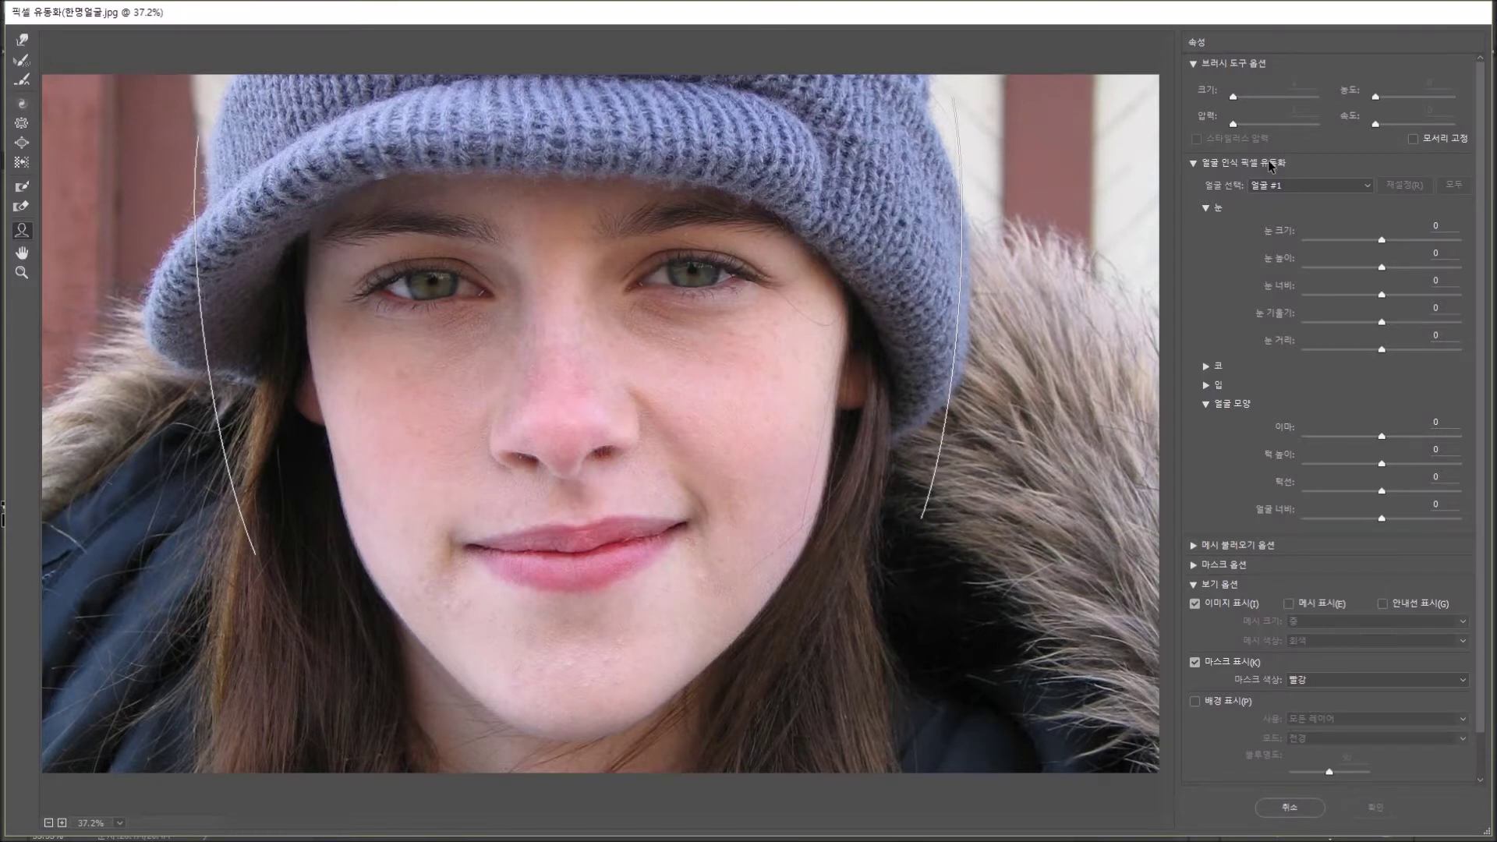
click(1301, 185)
click(1293, 200)
click(1287, 190)
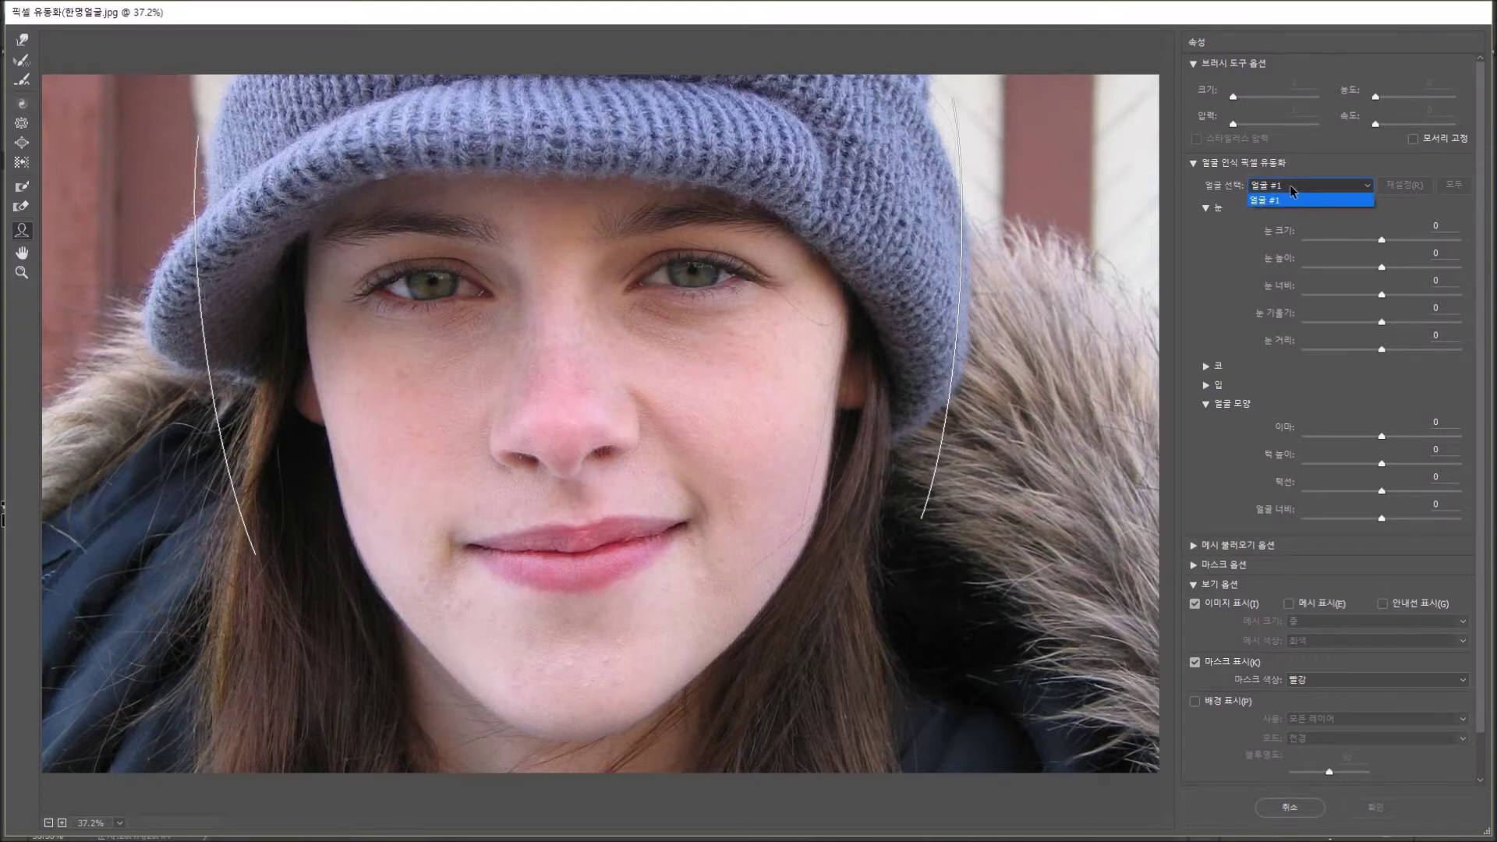
click(1290, 190)
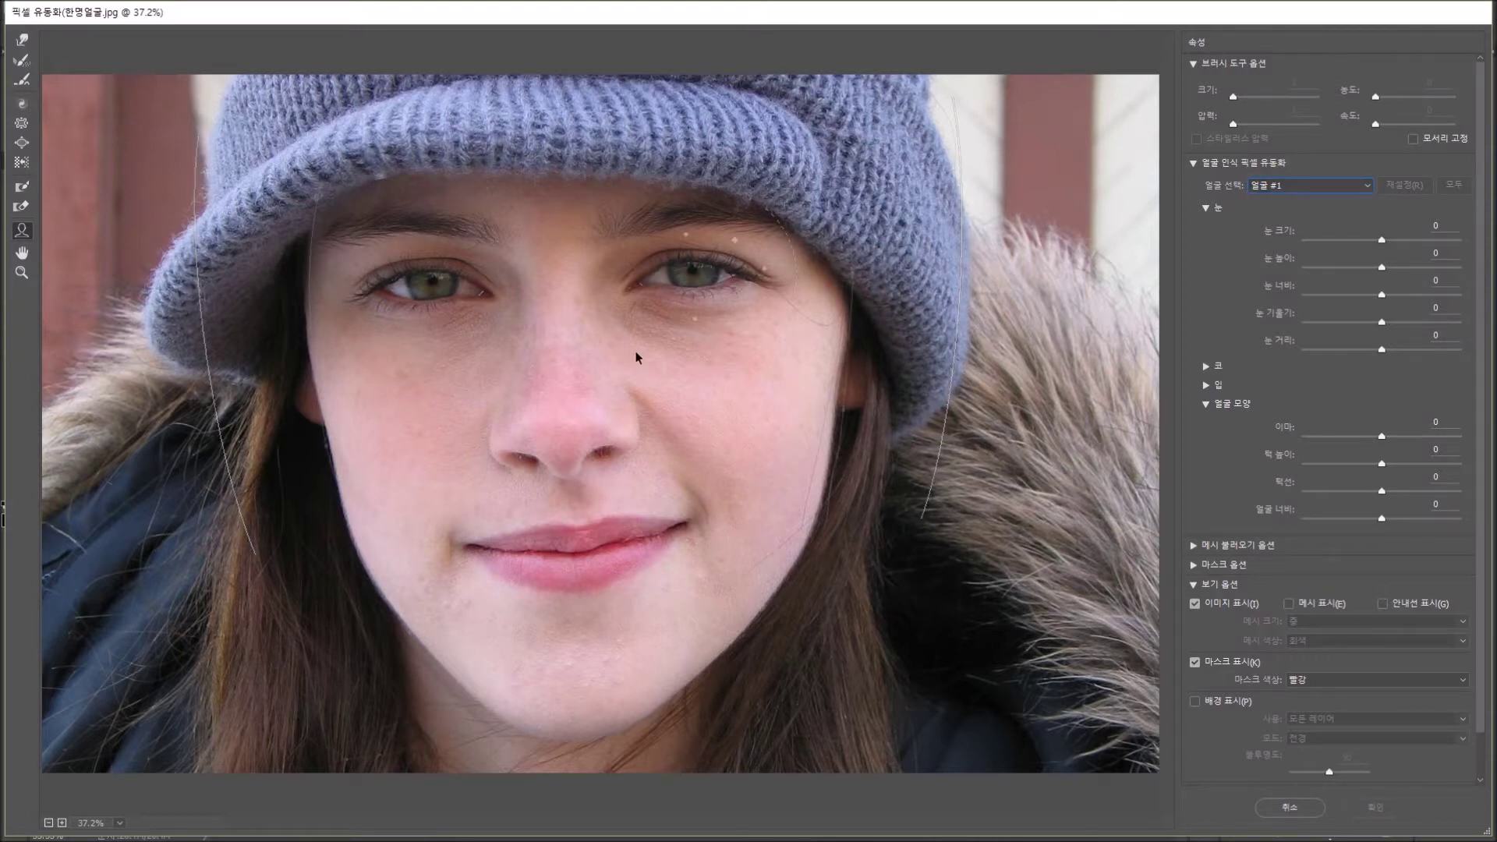
mouse_move(630, 435)
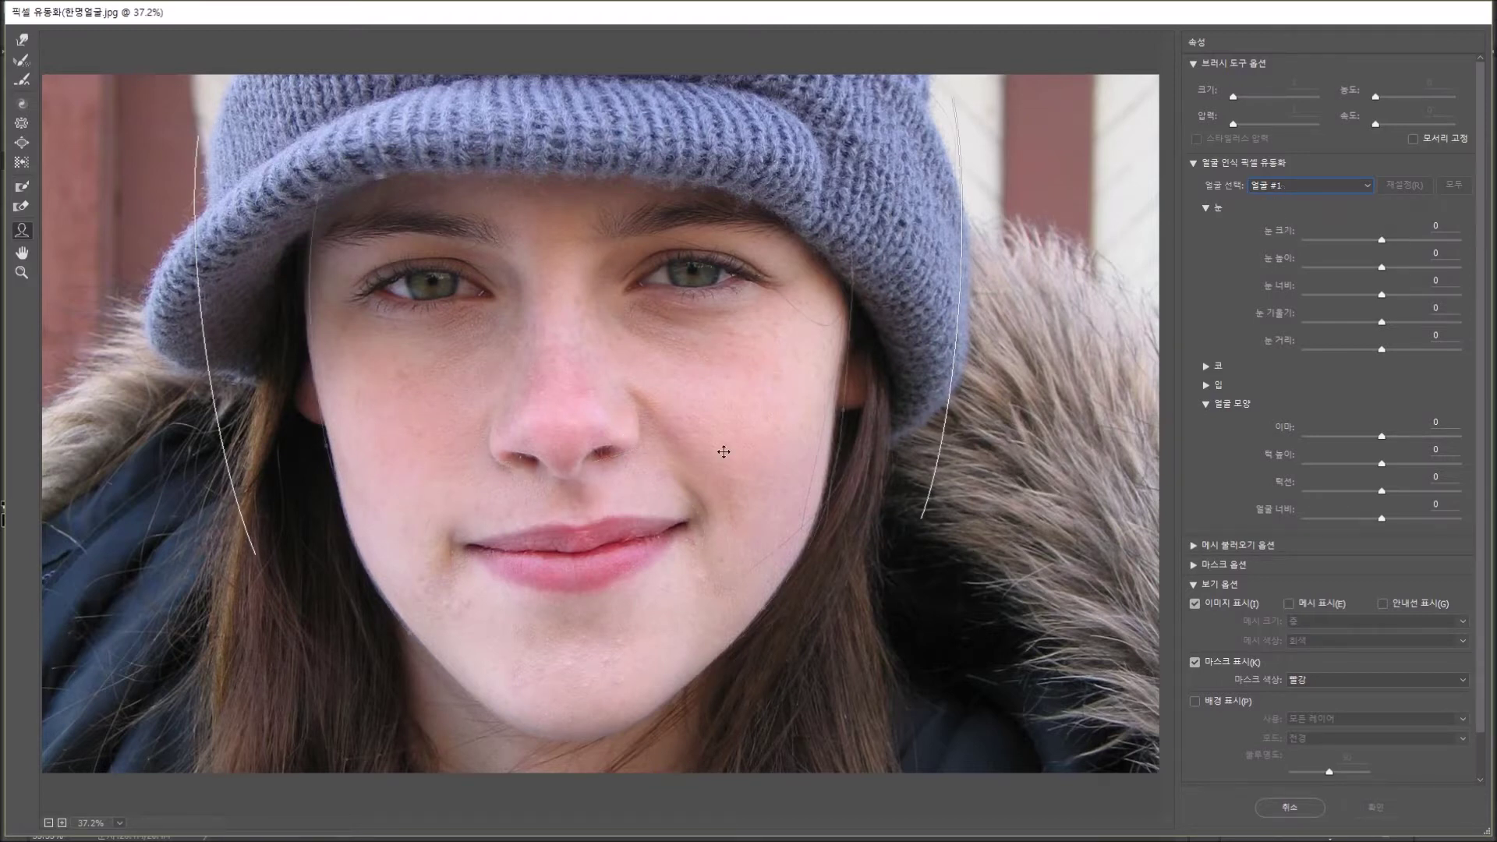
mouse_move(759, 362)
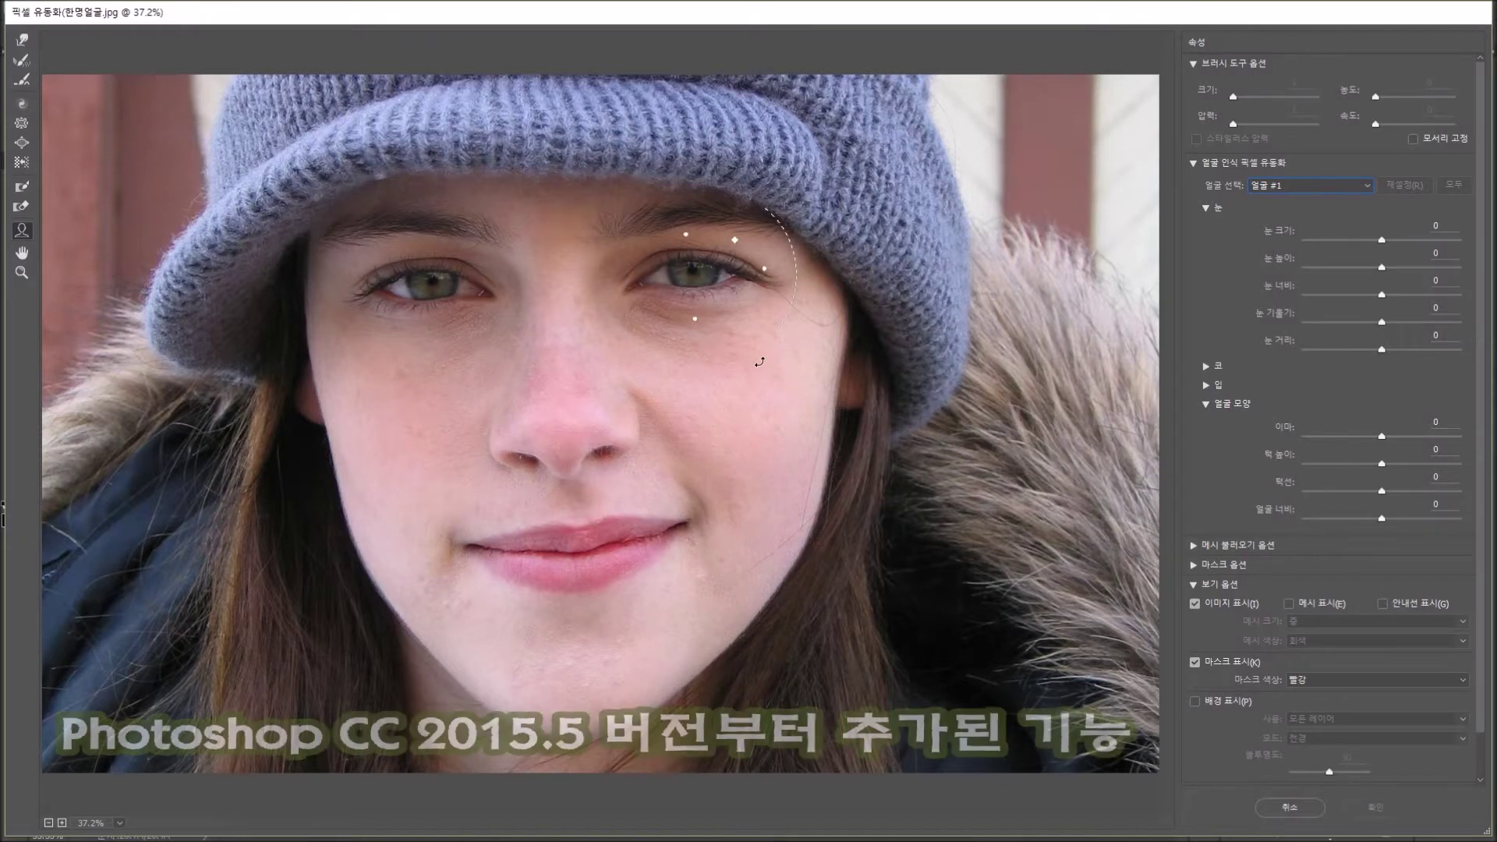
mouse_move(1026, 400)
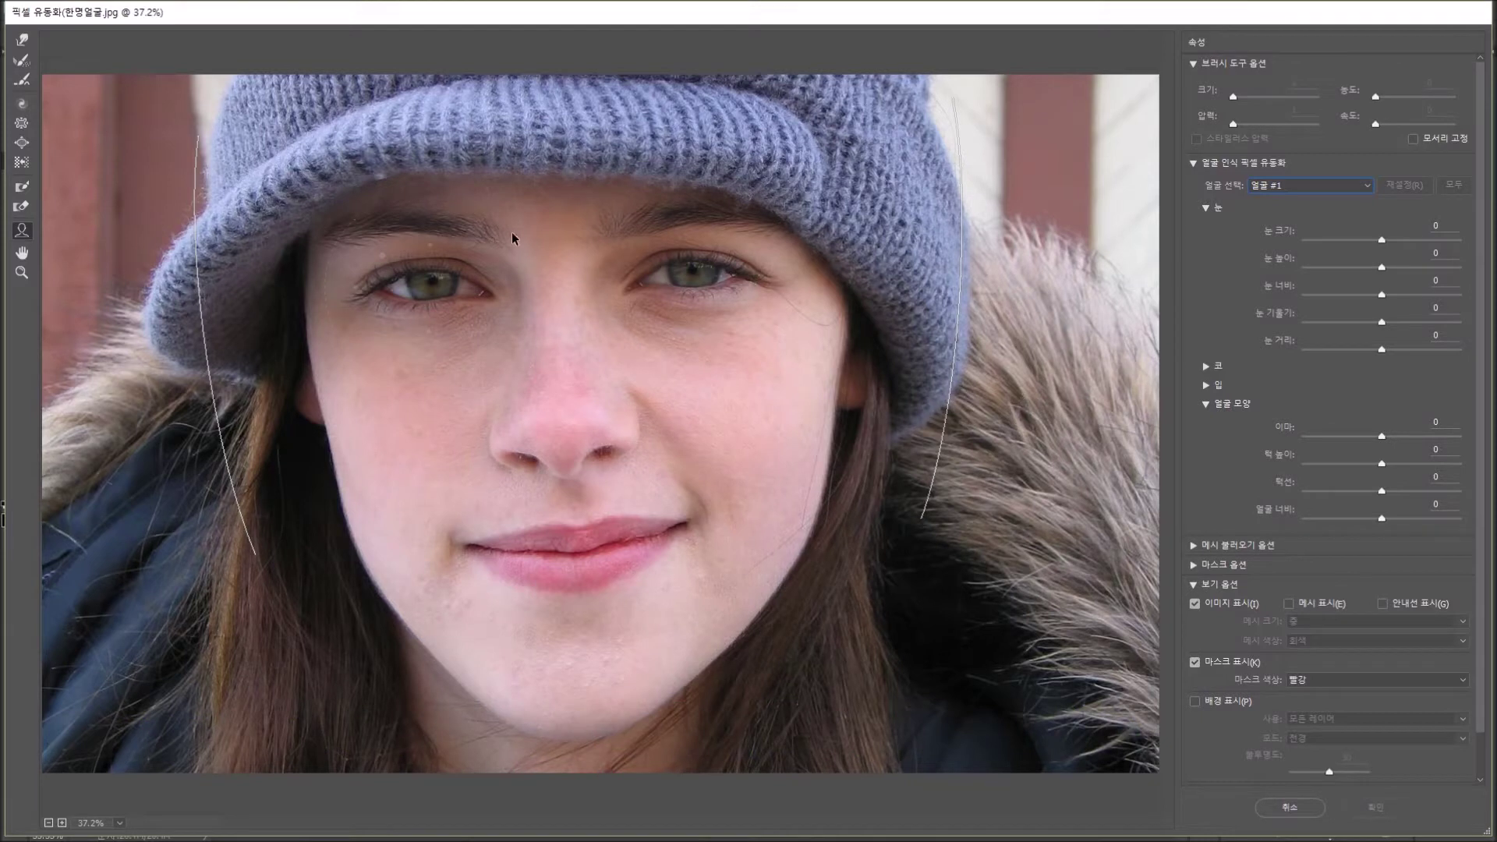
mouse_move(797, 621)
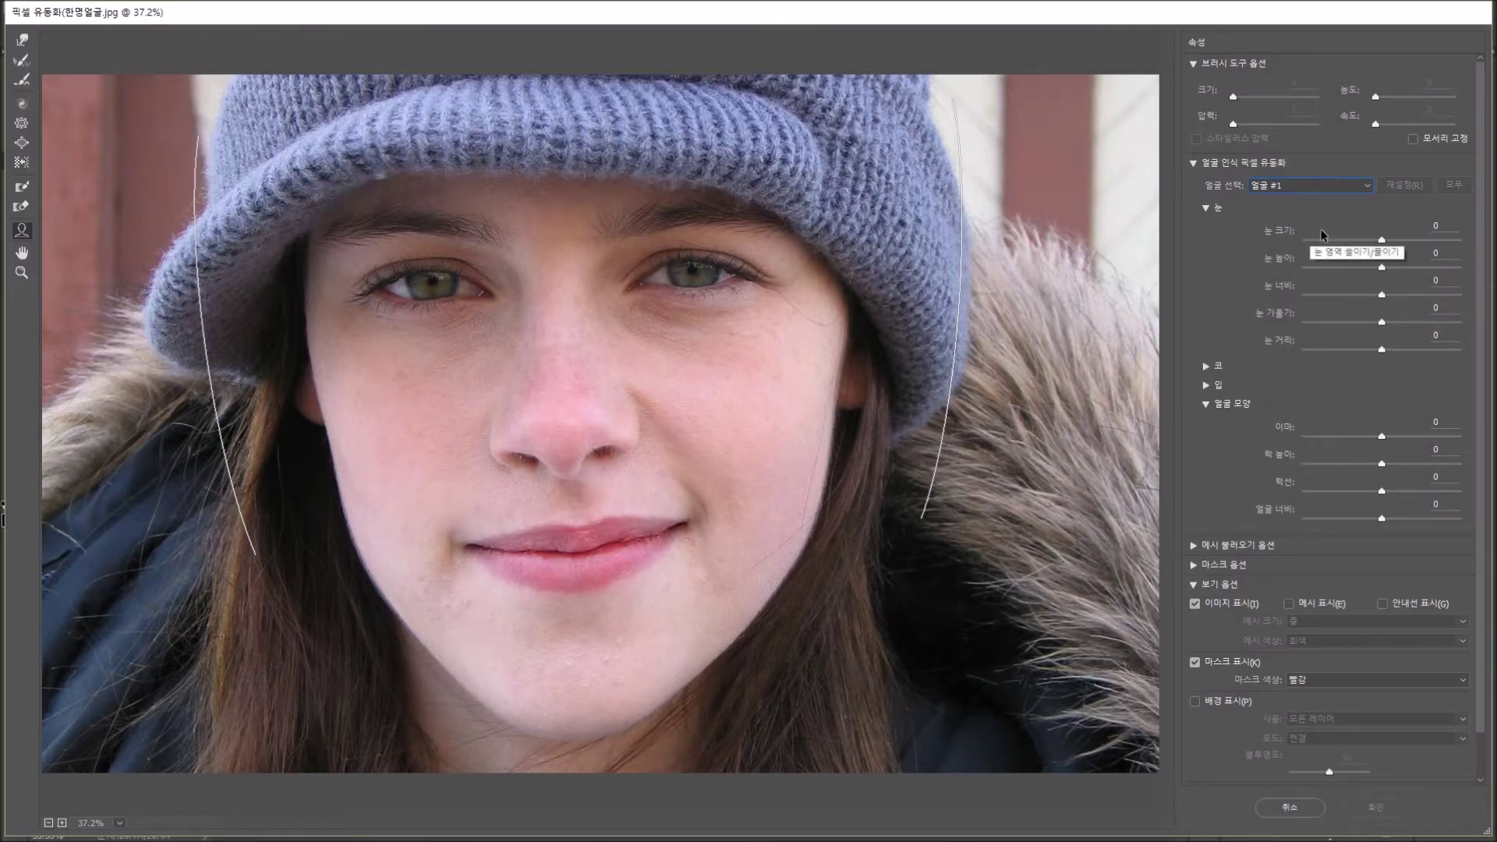
Step: Set the eyes to size 27, height 39, width -25, tilt 17 and distance 12
drag(1382, 241, 1429, 251)
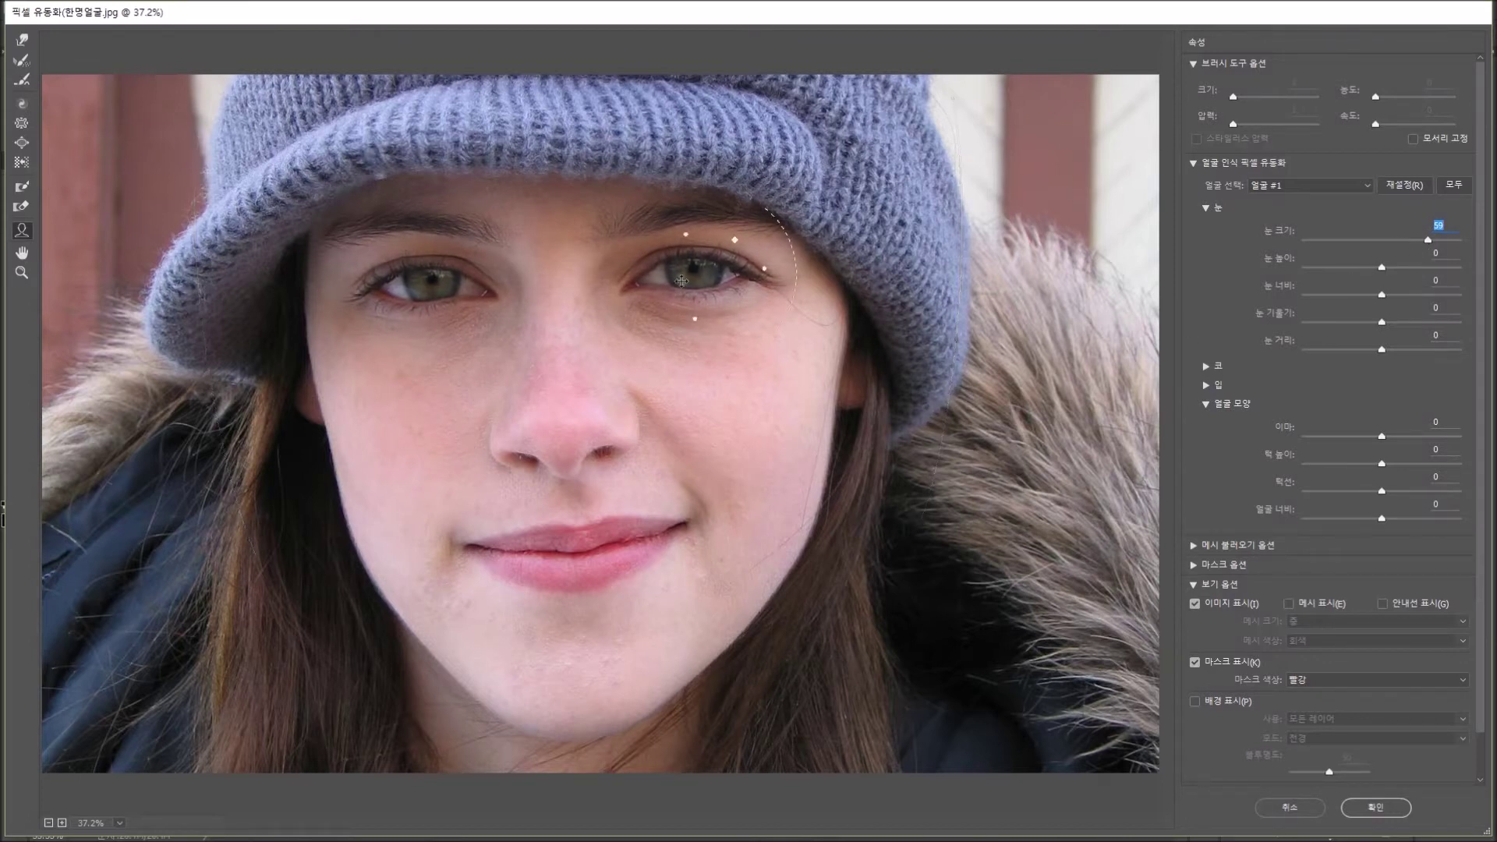
mouse_move(544, 322)
drag(1429, 246, 1393, 360)
click(1384, 297)
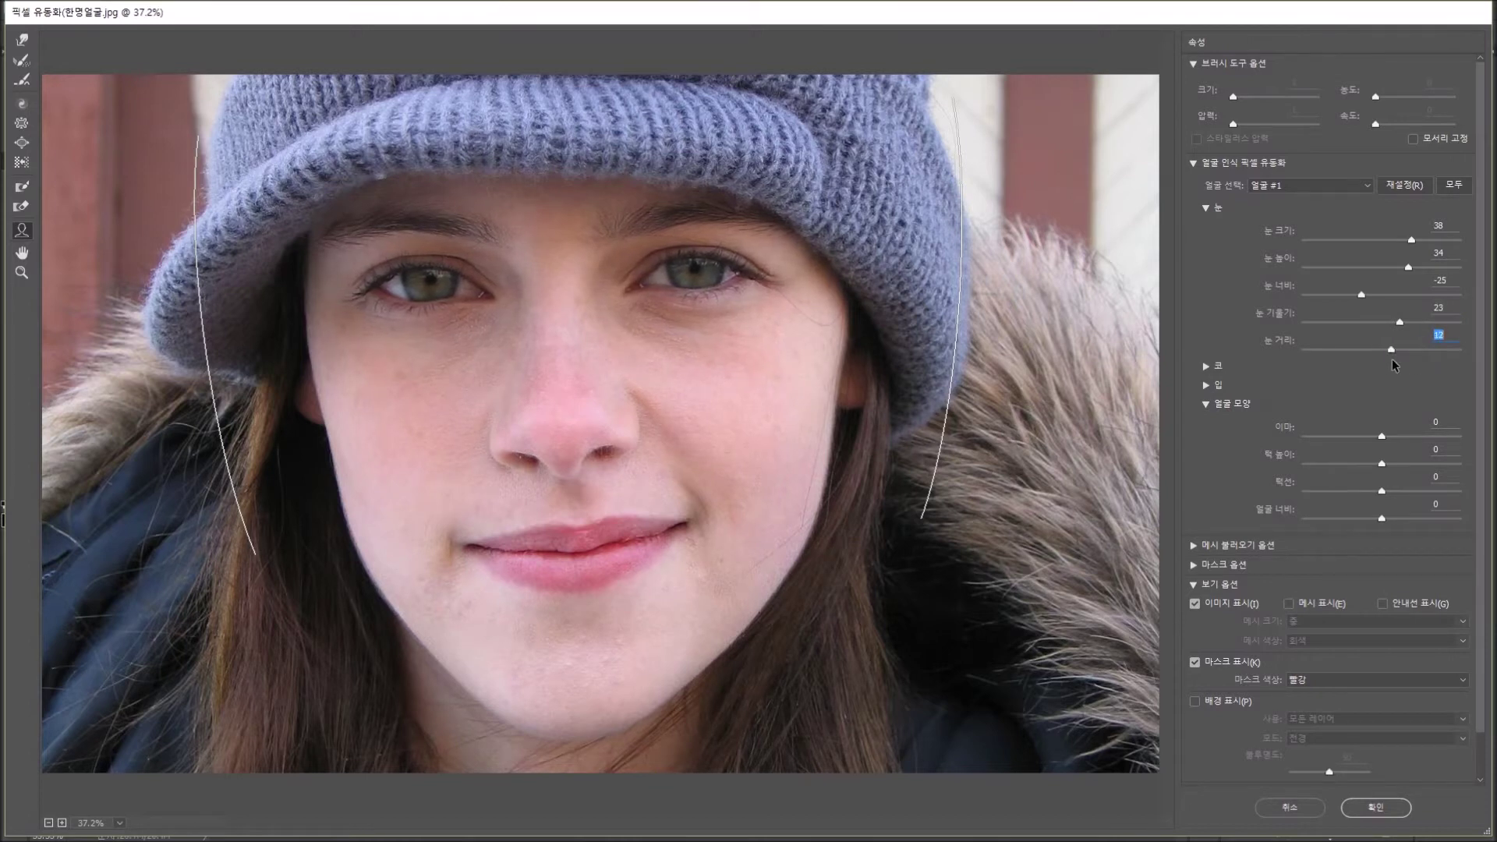
mouse_move(739, 273)
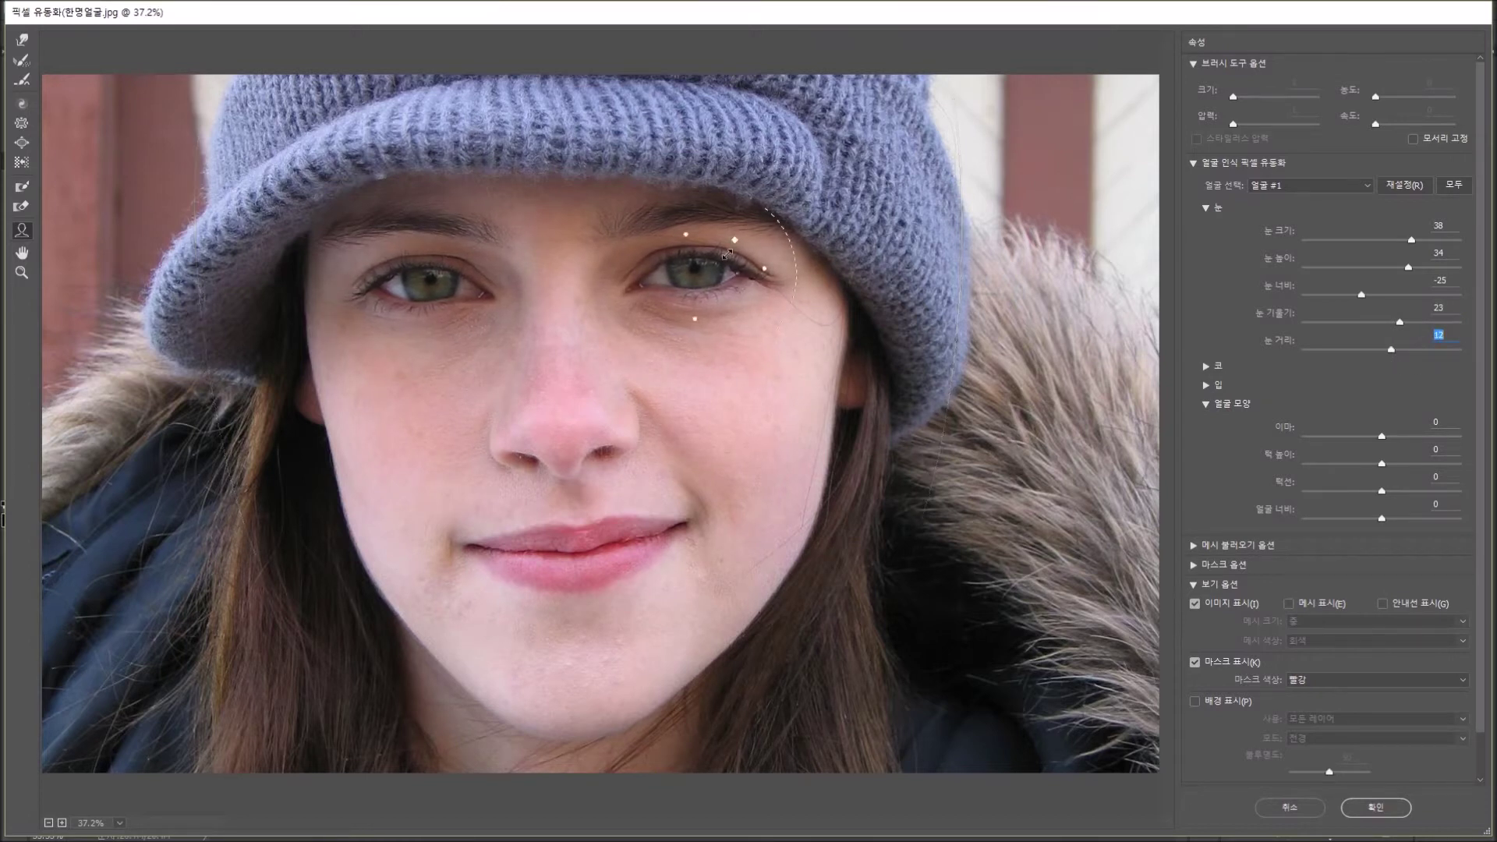
click(790, 248)
drag(790, 248, 730, 253)
drag(735, 243, 762, 259)
drag(698, 311, 697, 314)
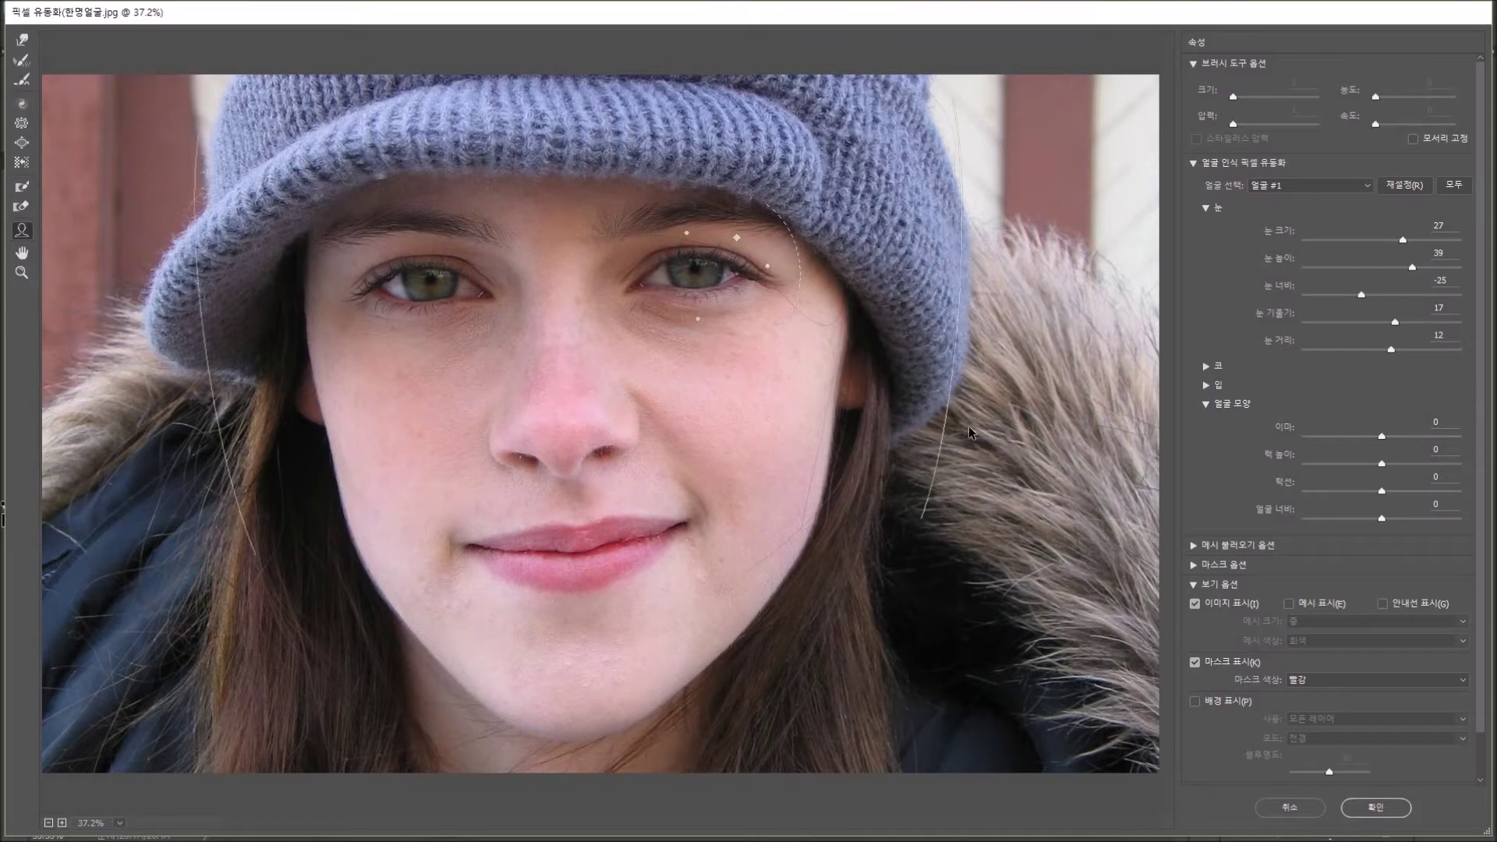
click(1206, 367)
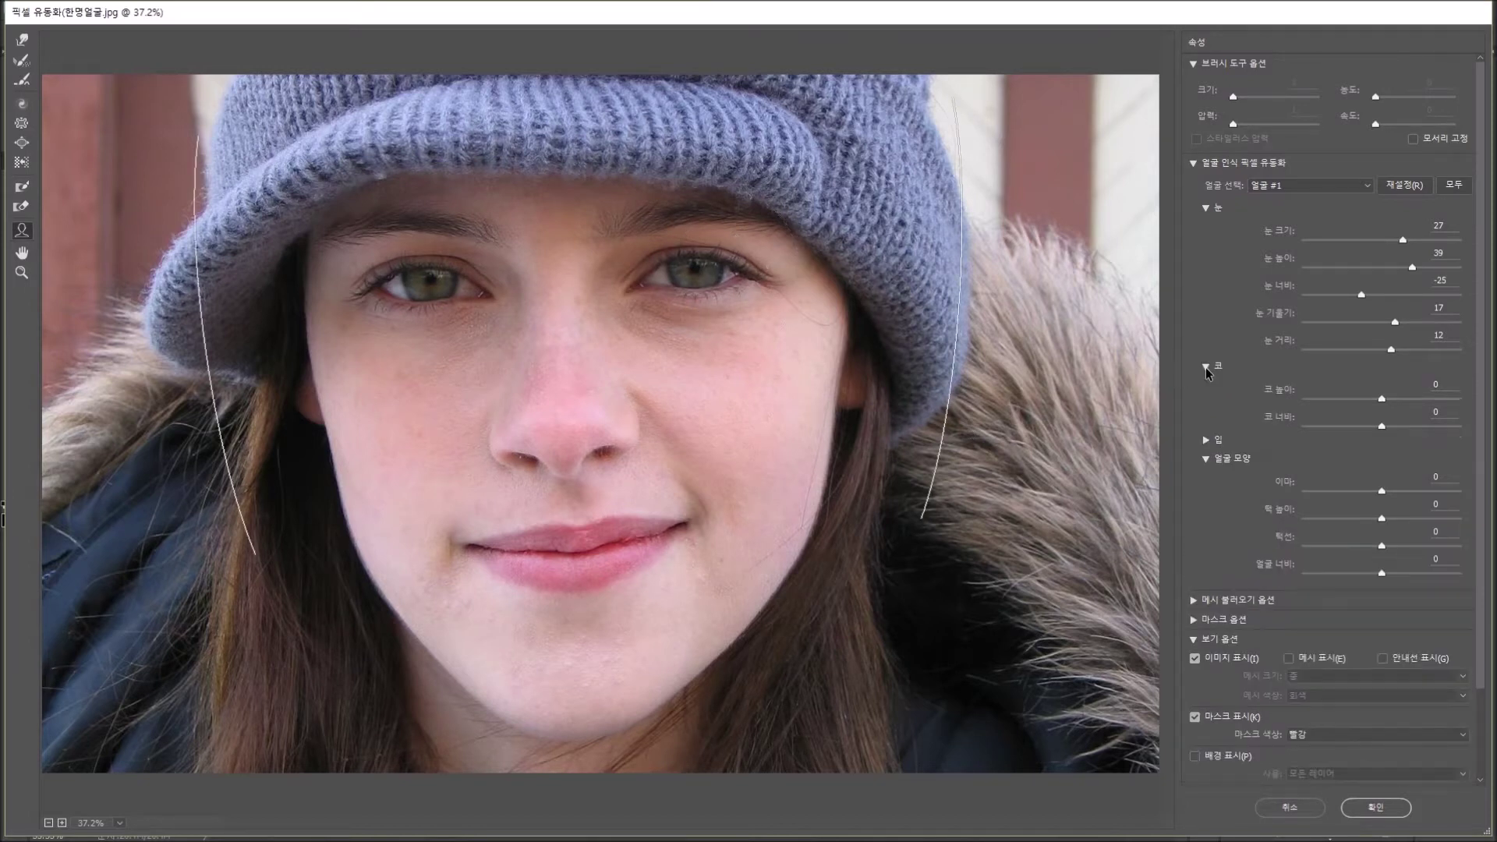
Step: Set nose height -11 and width 60, then raise the smile and upper lip to 19
mouse_move(1382, 400)
mouse_down()
mouse_move(1360, 413)
mouse_move(1386, 415)
mouse_move(1322, 419)
mouse_move(1410, 417)
mouse_move(1375, 414)
mouse_up()
click(1382, 426)
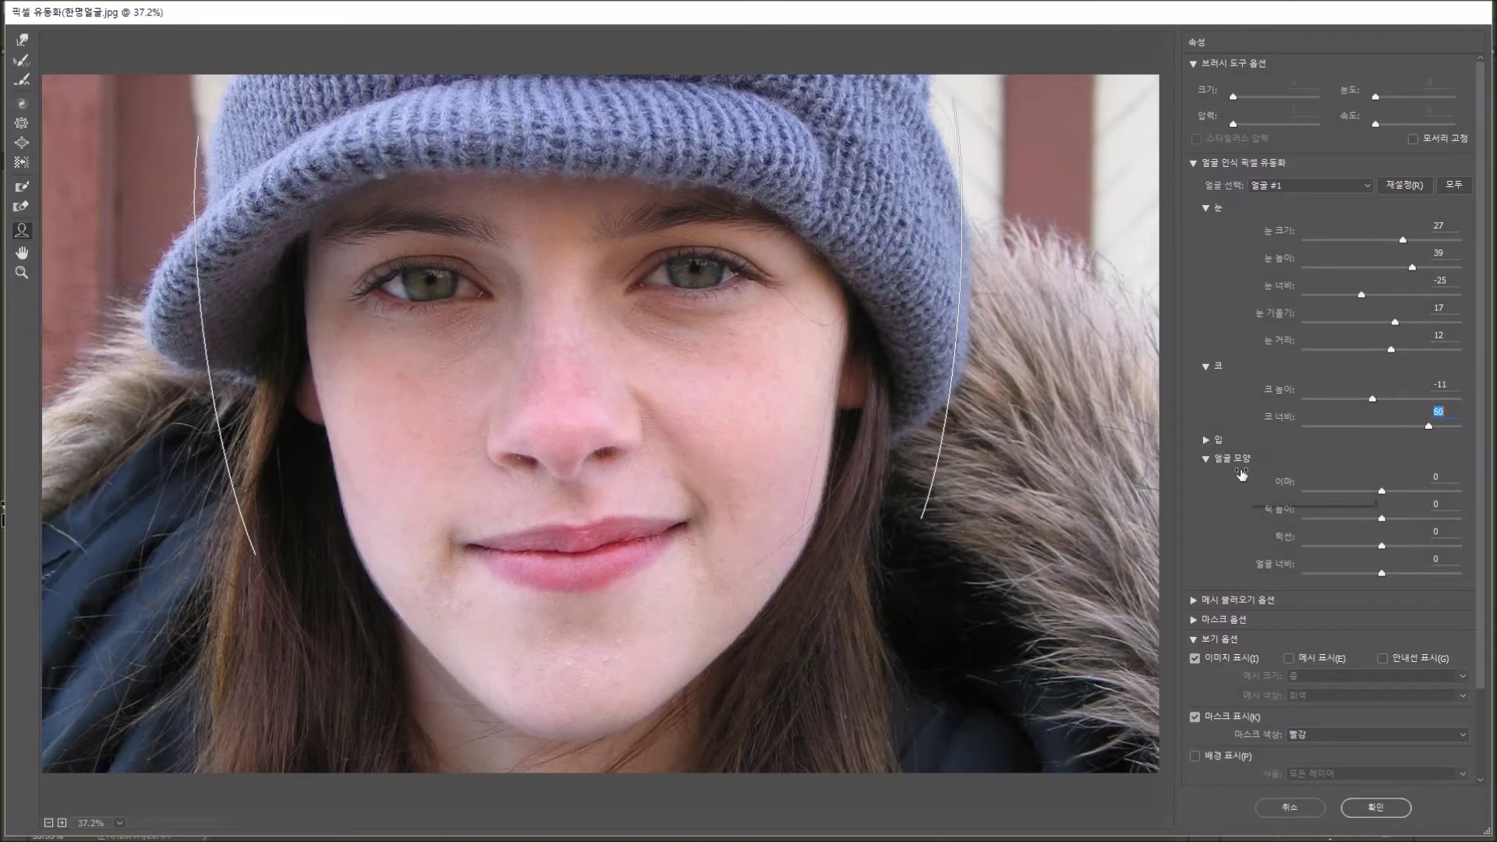
click(1208, 441)
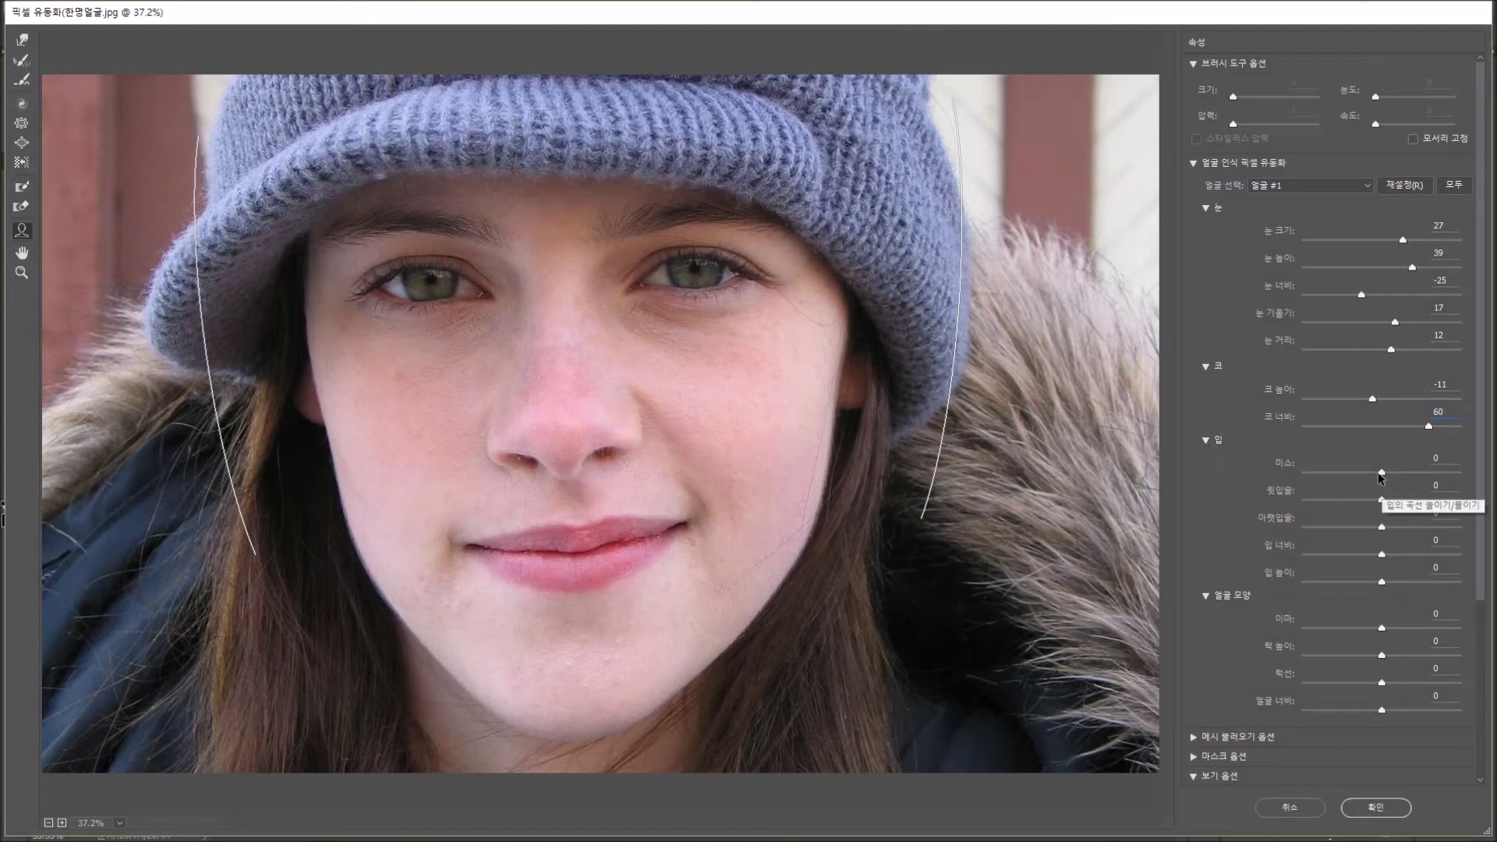
mouse_move(1388, 472)
mouse_down()
mouse_move(1429, 478)
mouse_move(1279, 488)
mouse_move(1409, 487)
mouse_up()
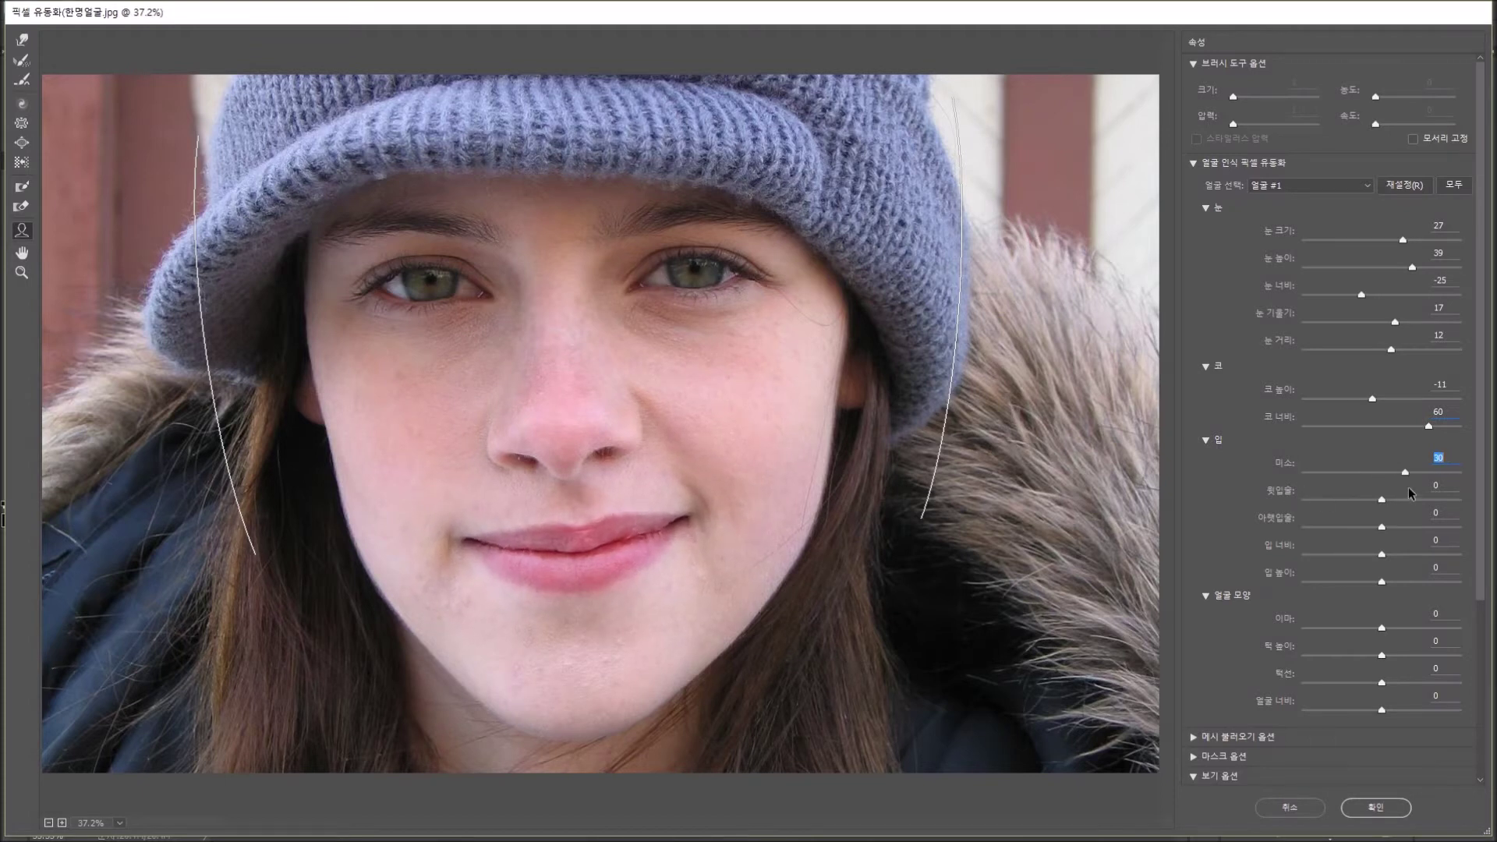
drag(1384, 499, 1397, 499)
drag(1382, 527, 1358, 533)
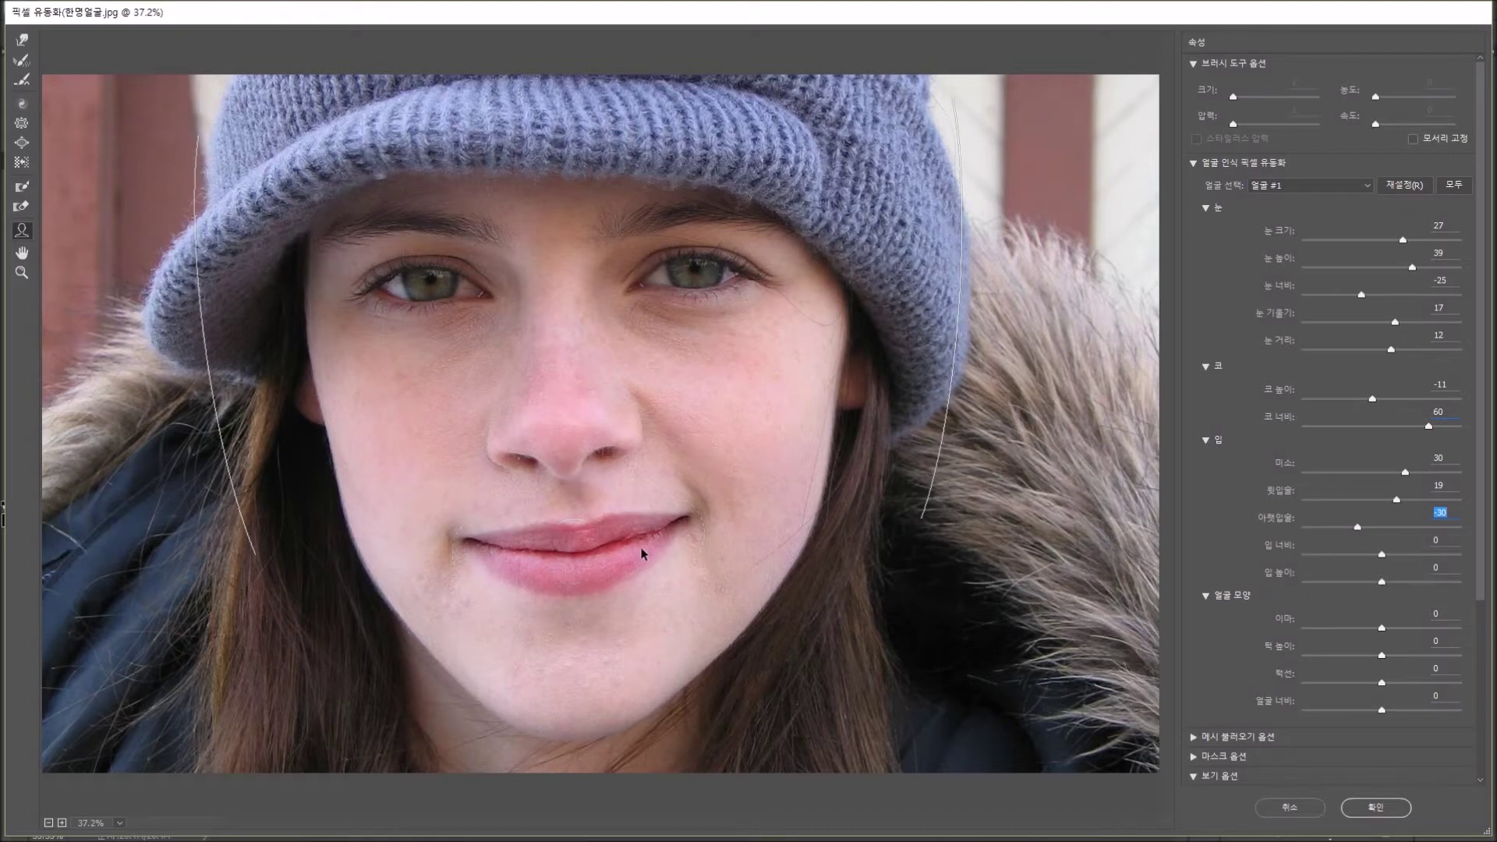
Step: Finish the mouth, partly on canvas: smile 44, lower lip -44, width -29, height 18
mouse_move(490, 555)
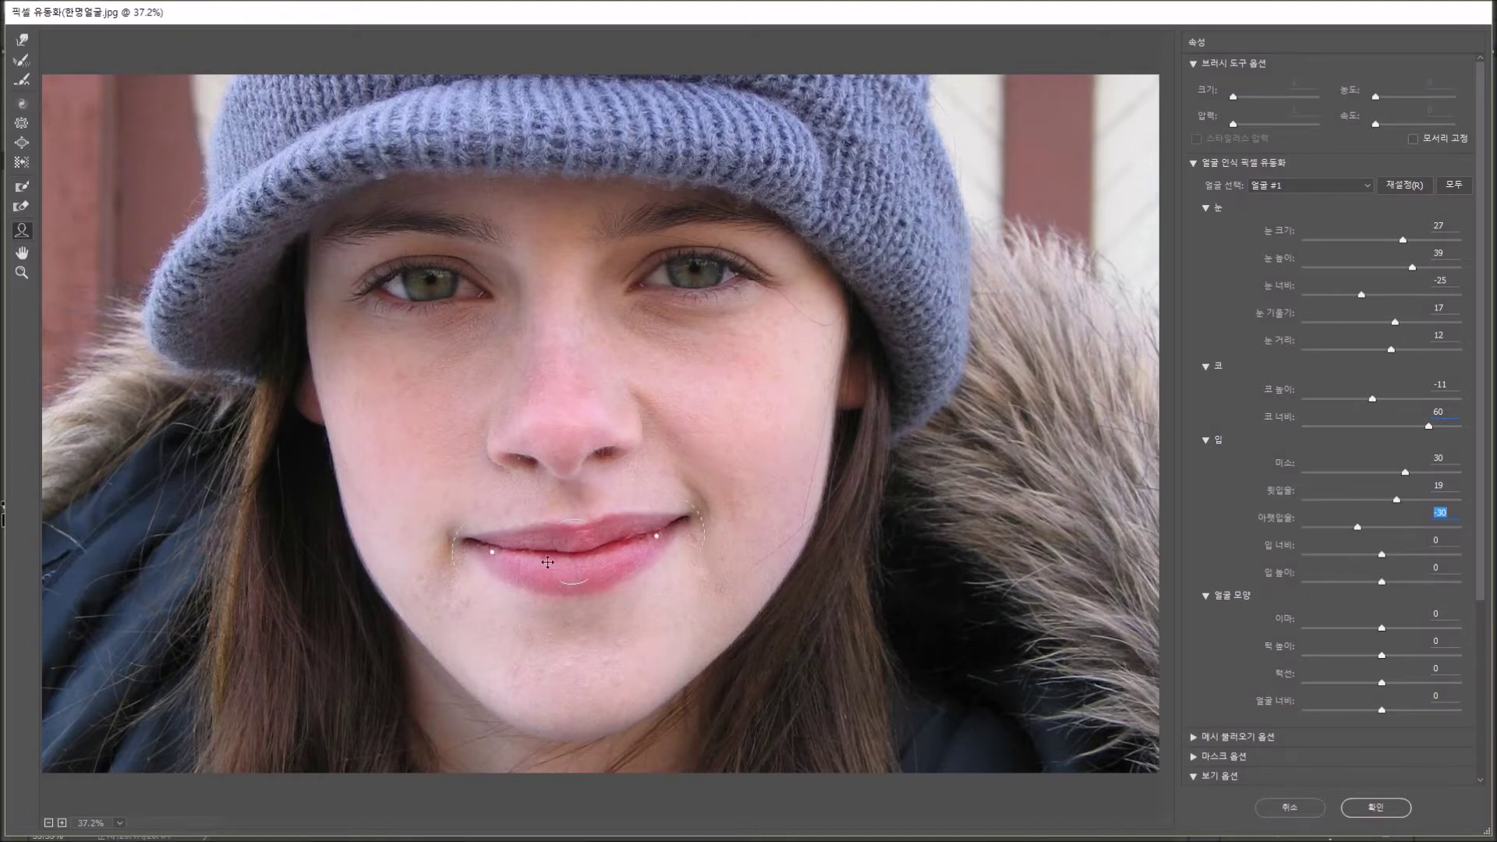
mouse_move(588, 569)
mouse_down()
mouse_move(575, 608)
mouse_move(583, 587)
mouse_up()
mouse_move(655, 534)
drag(656, 534, 644, 539)
drag(695, 506, 693, 491)
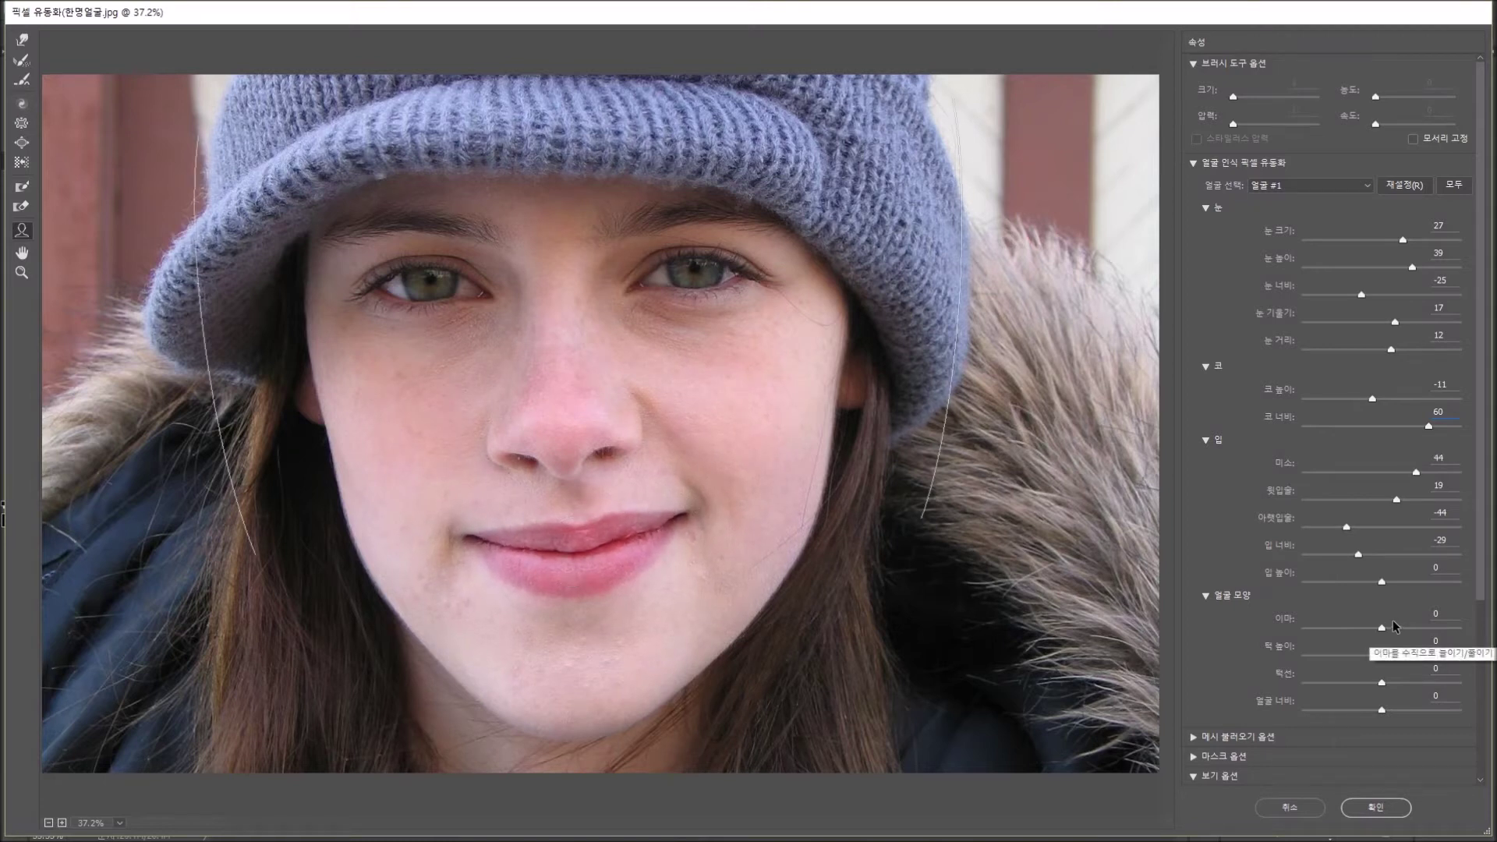
mouse_move(1382, 582)
mouse_down()
mouse_move(1374, 598)
mouse_move(1365, 589)
mouse_move(1389, 592)
mouse_up()
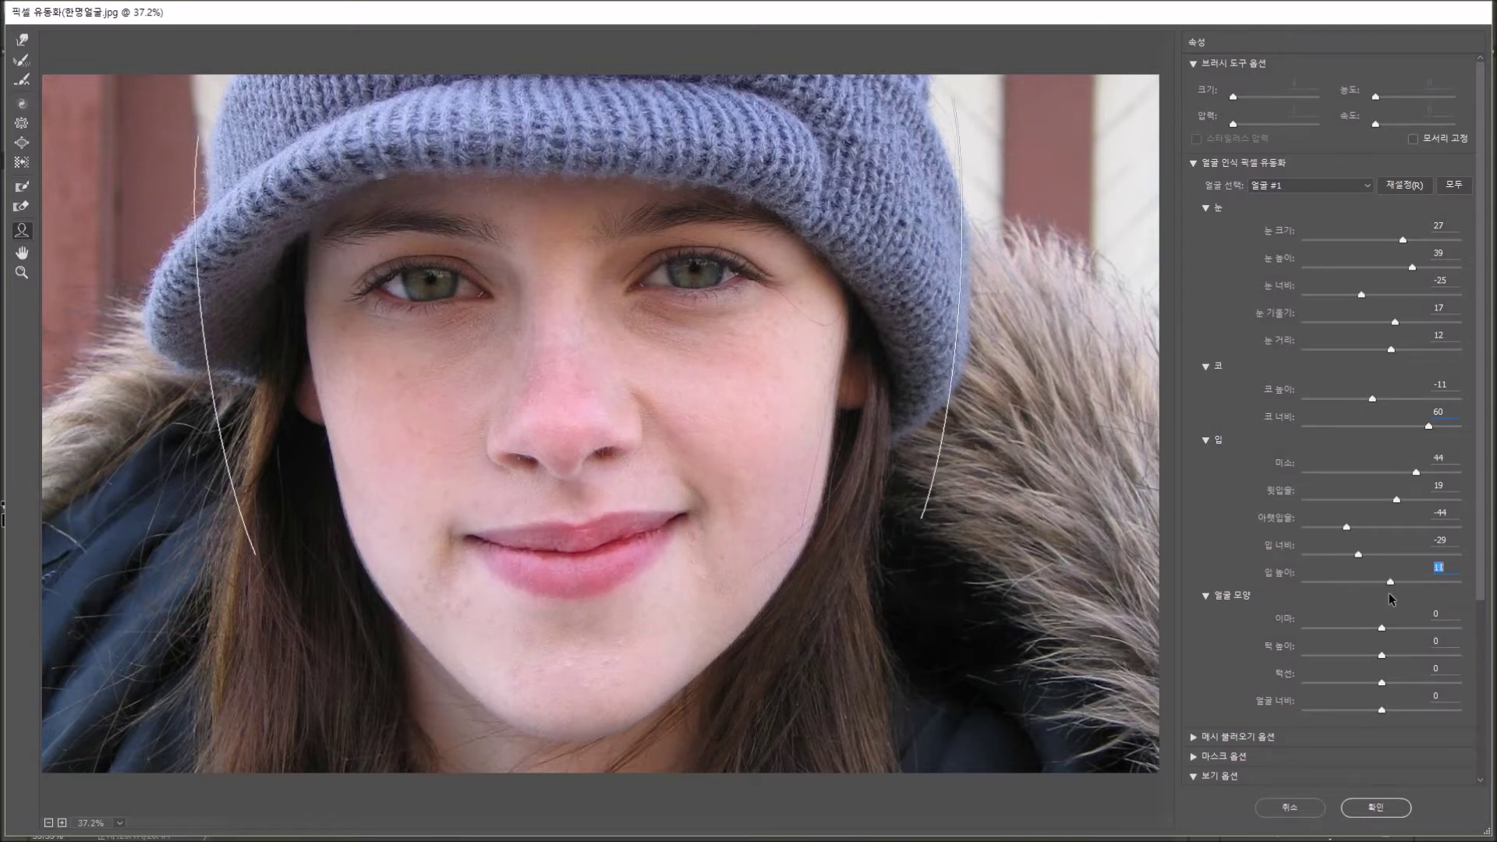
click(1206, 596)
click(1206, 598)
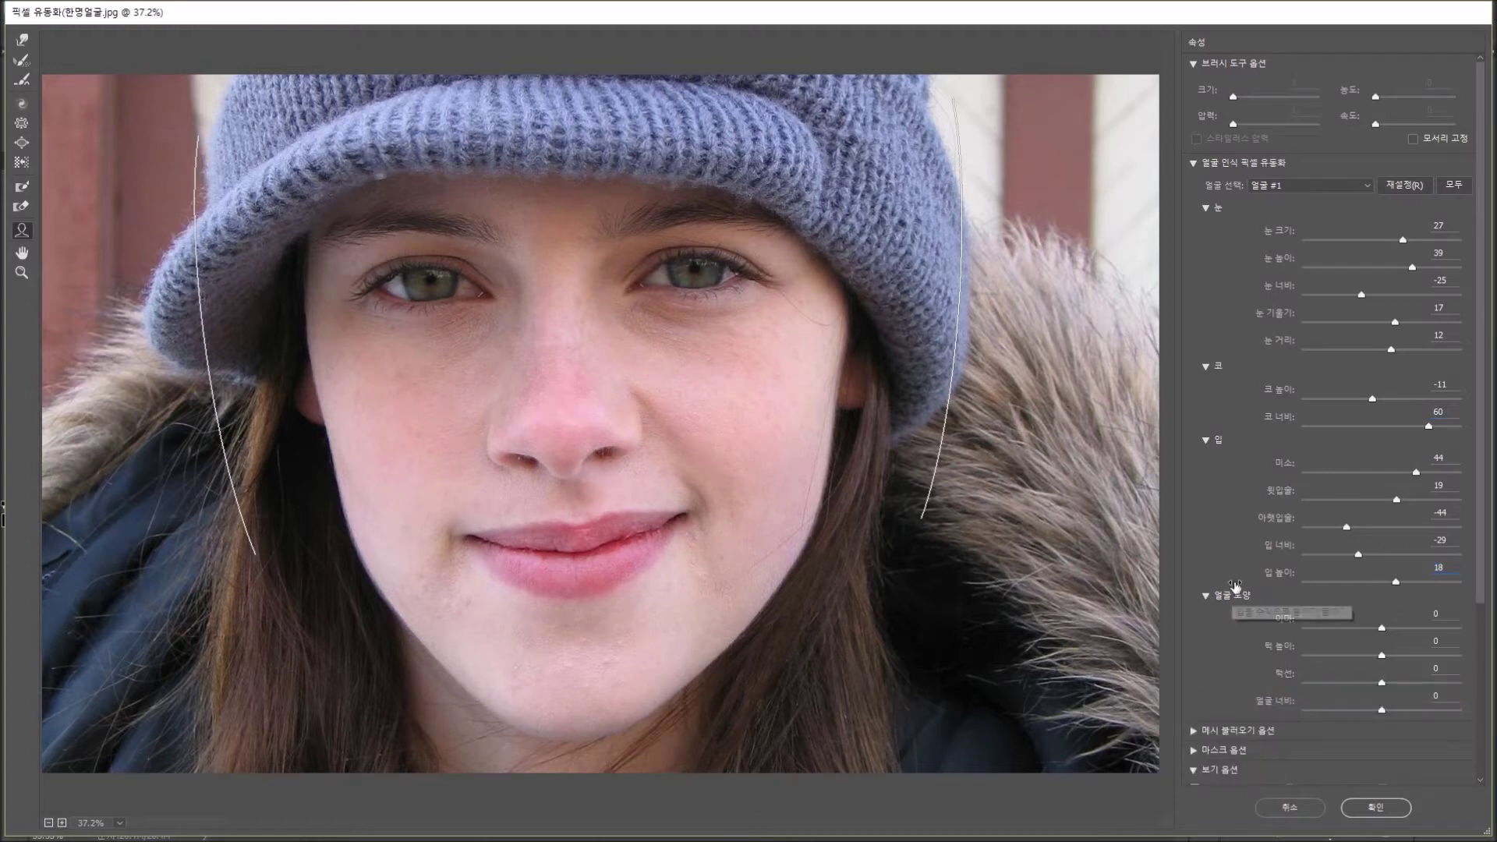
Step: Set face shape to forehead 34, chin height 36, jawline -23 and face width 16
scroll(1326, 592, down, 2)
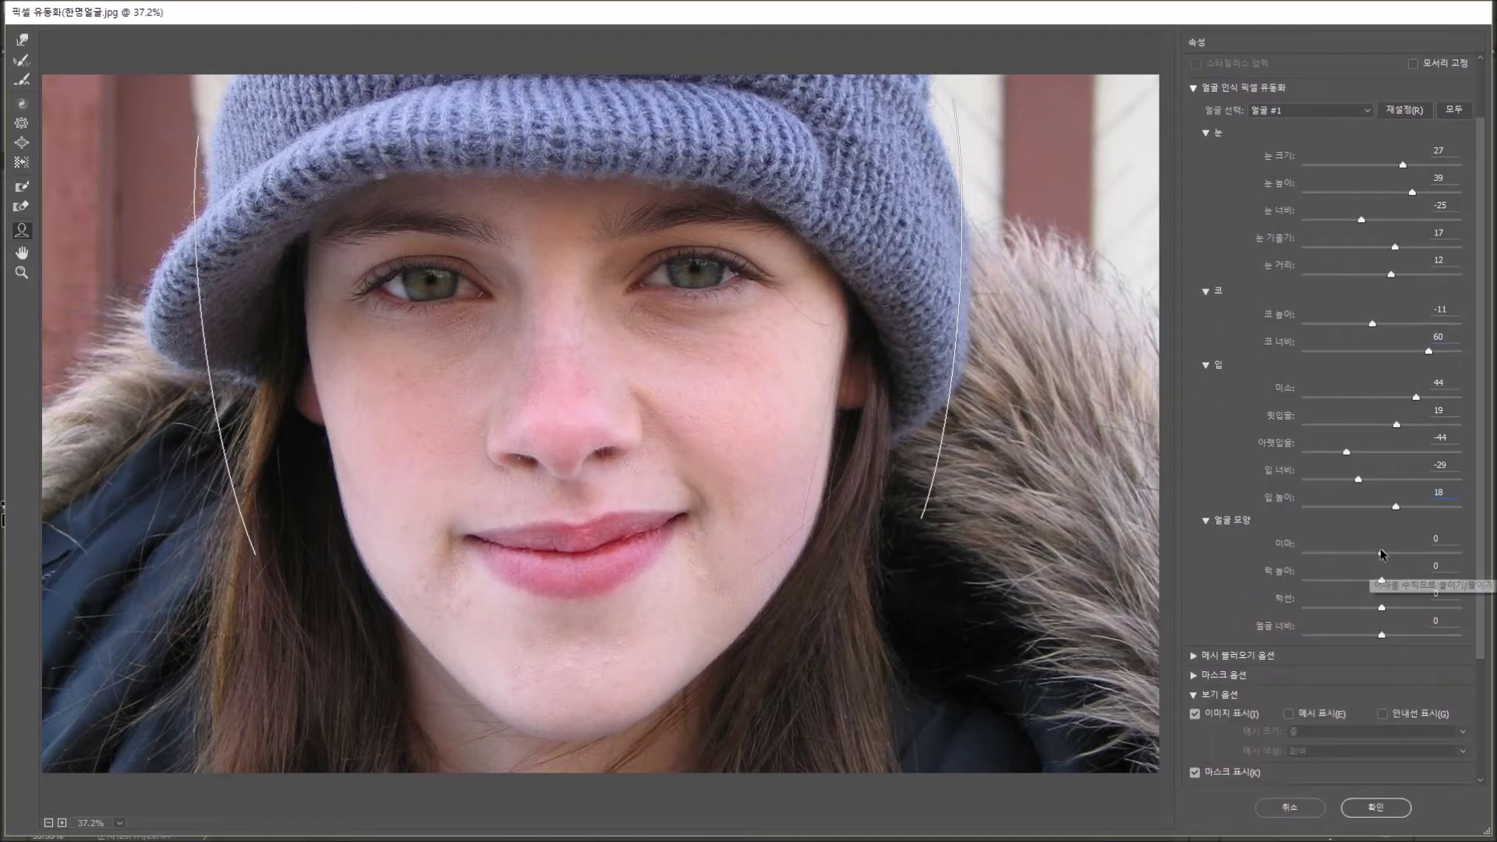
drag(1385, 553, 1411, 565)
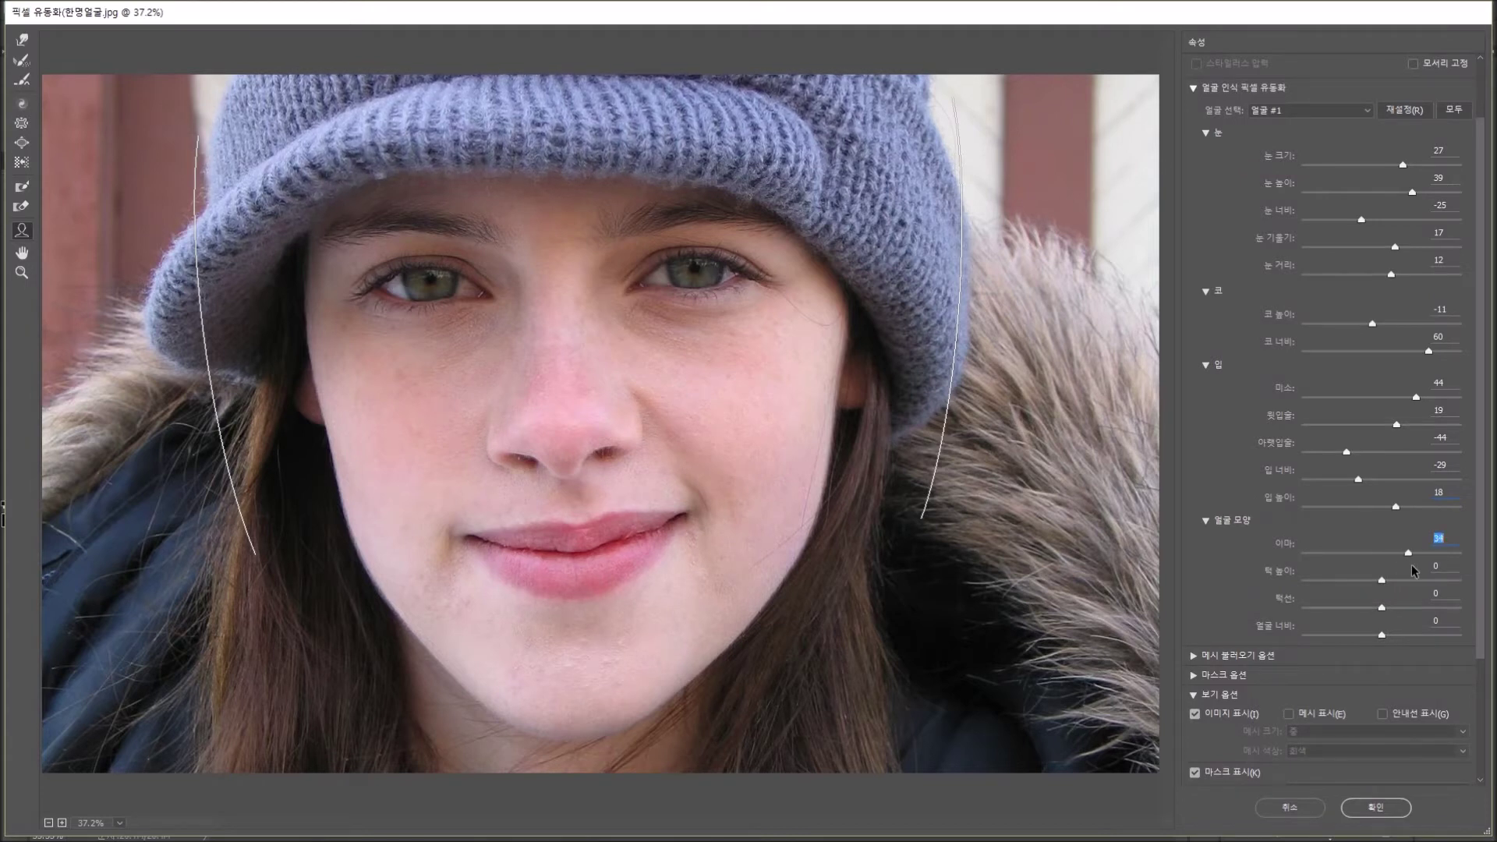
mouse_move(858, 296)
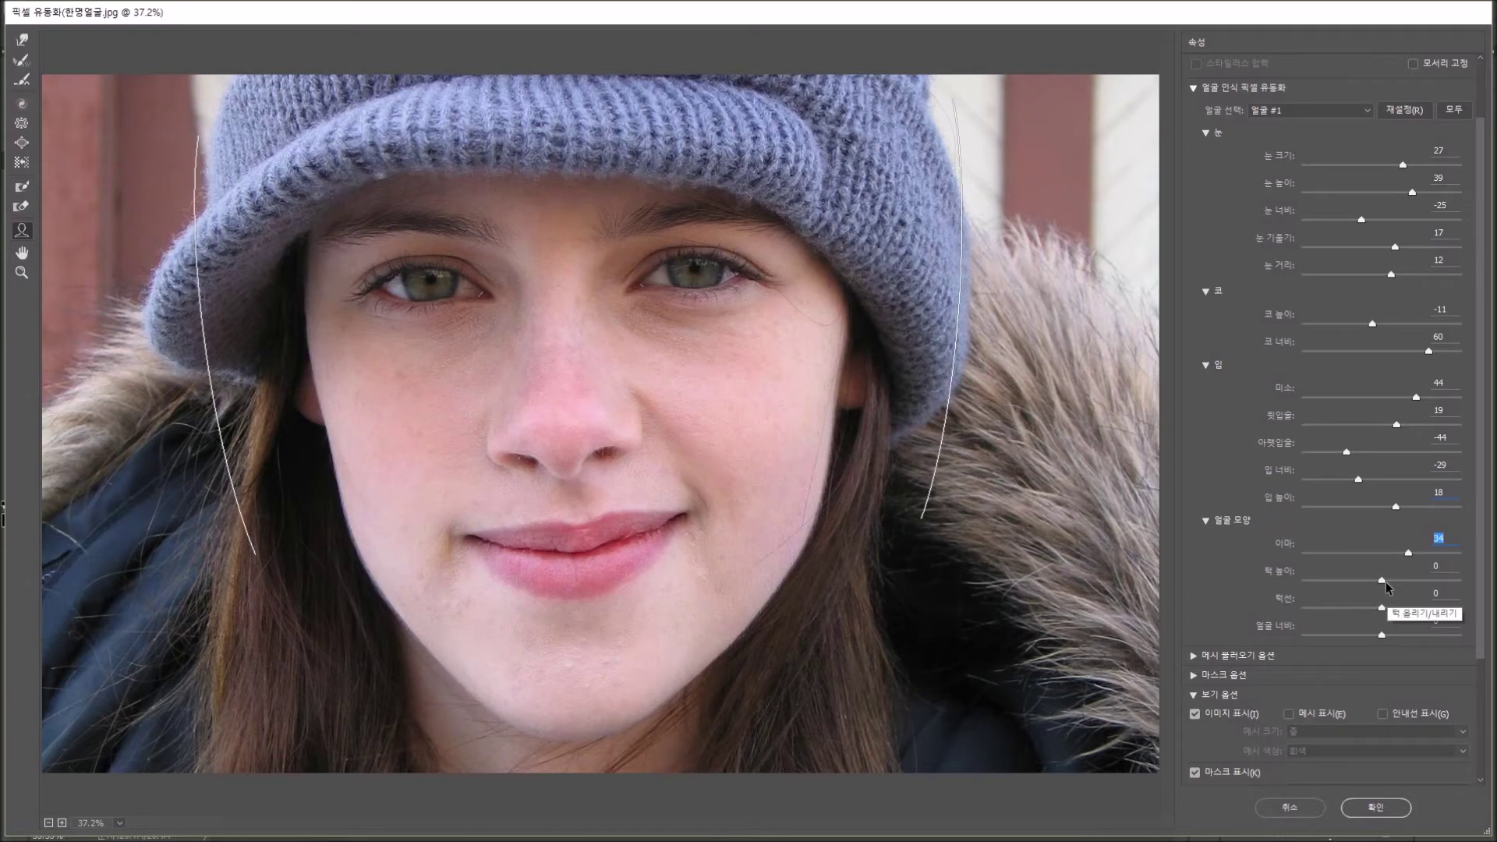
mouse_move(1386, 584)
mouse_down()
mouse_move(1360, 587)
mouse_move(1412, 598)
mouse_up()
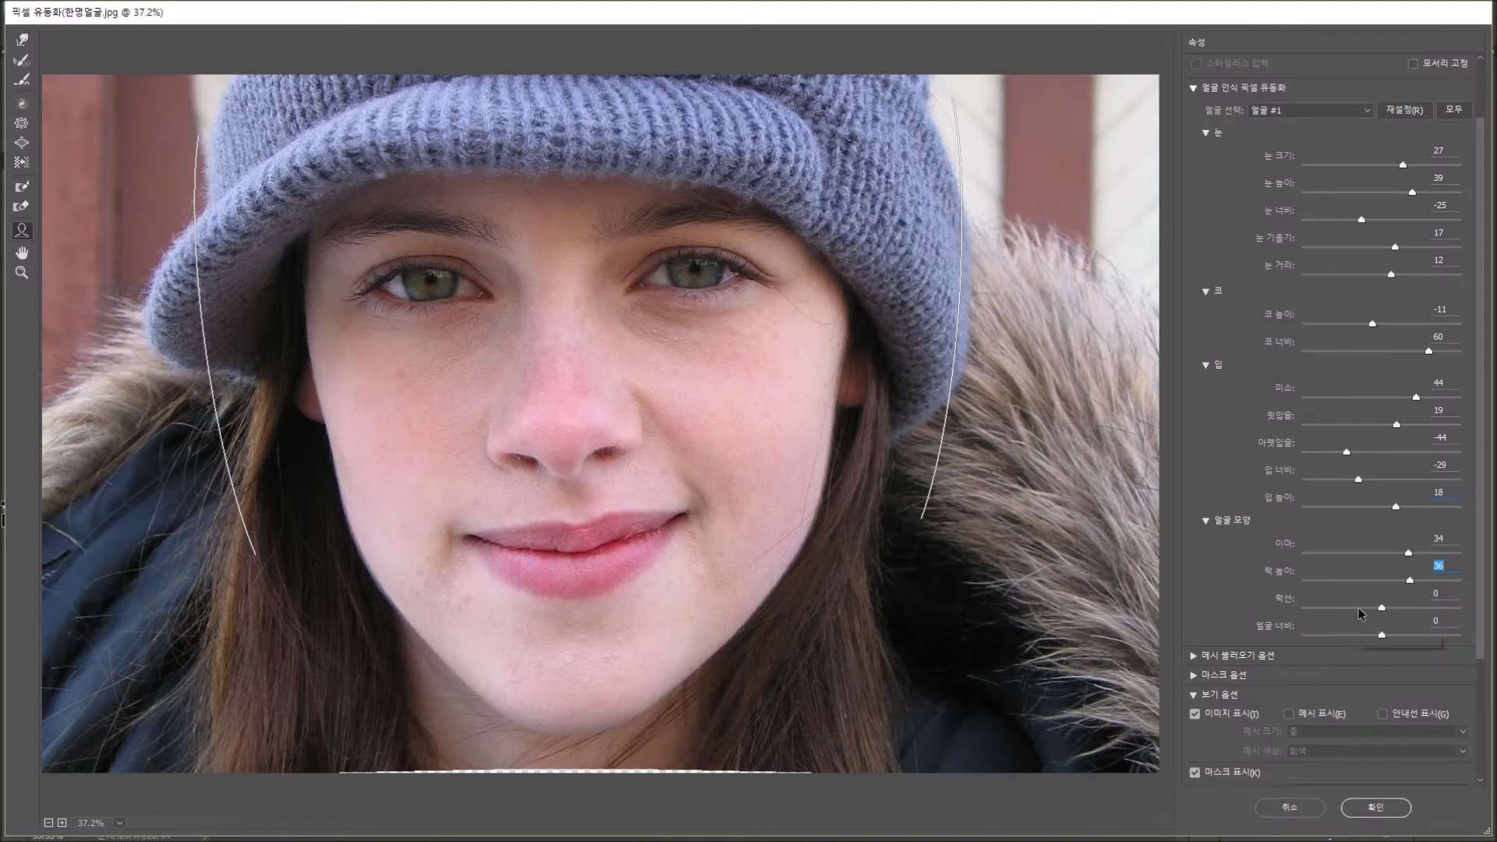
drag(1383, 607, 1366, 621)
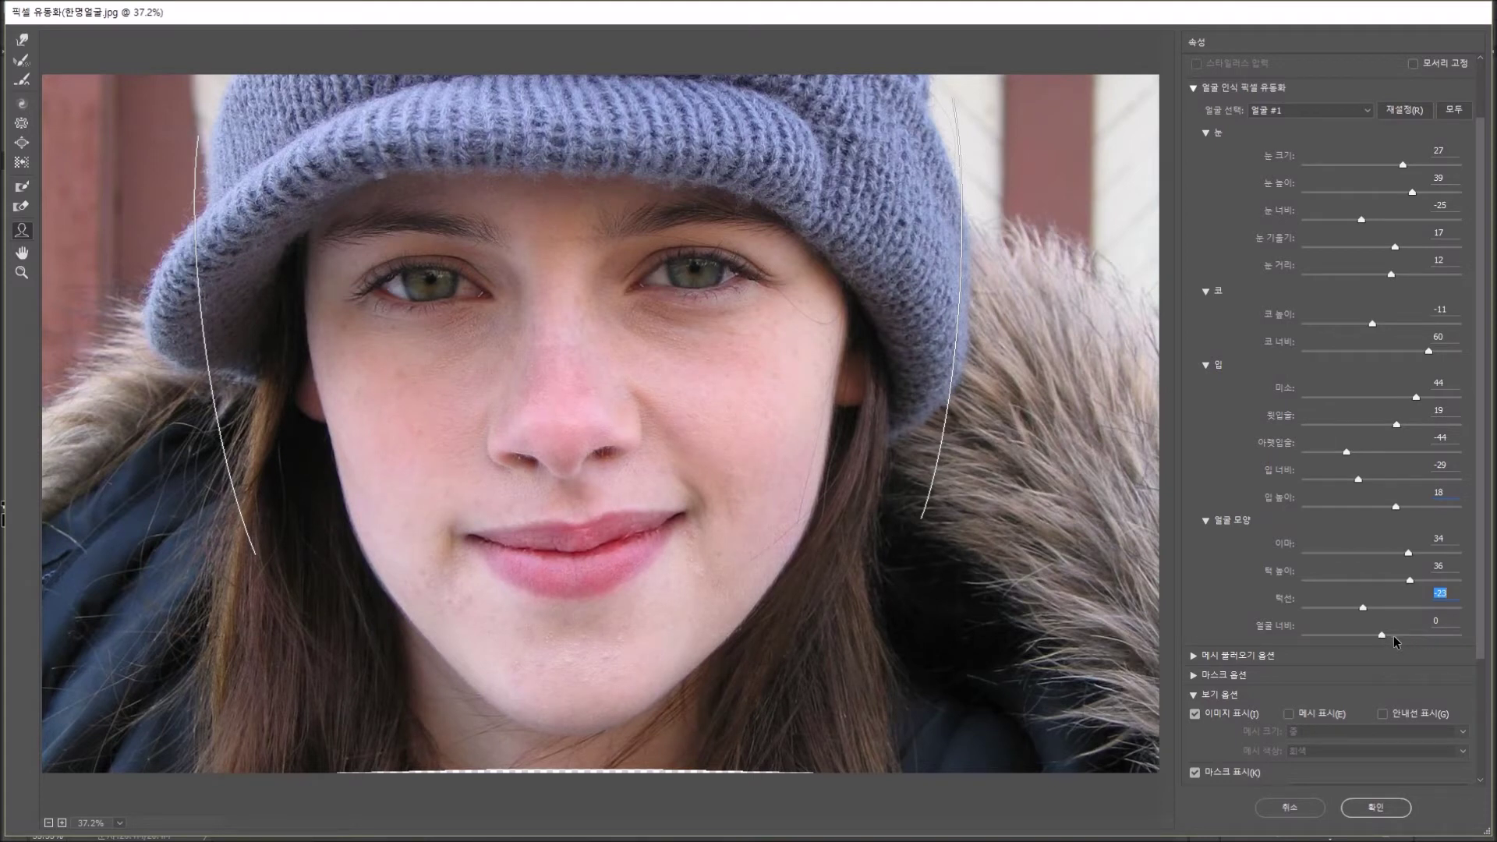
mouse_move(1393, 635)
mouse_down()
mouse_move(1411, 640)
mouse_move(1394, 638)
mouse_up()
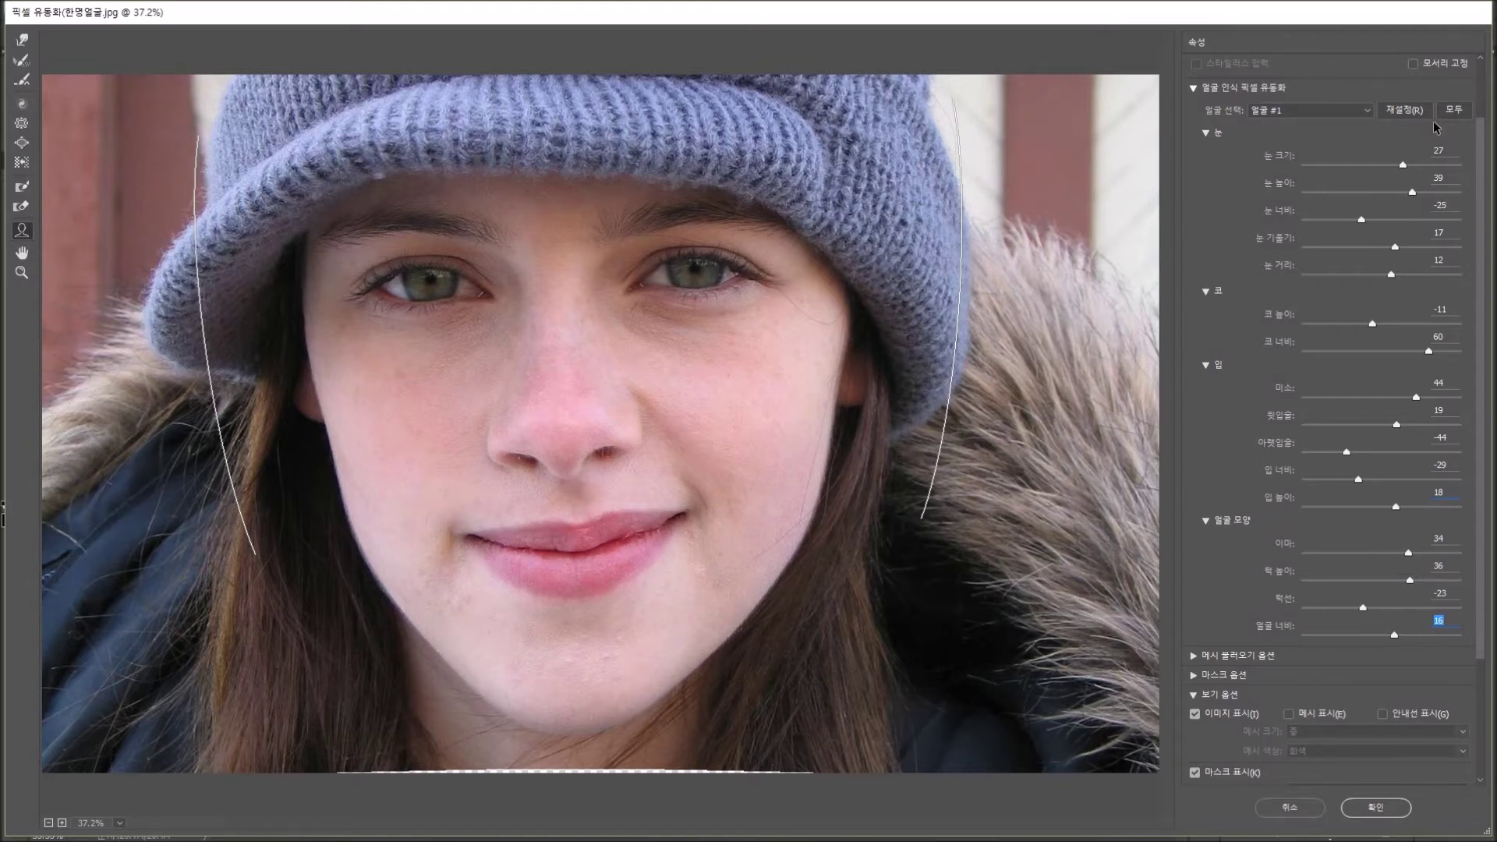
mouse_move(668, 390)
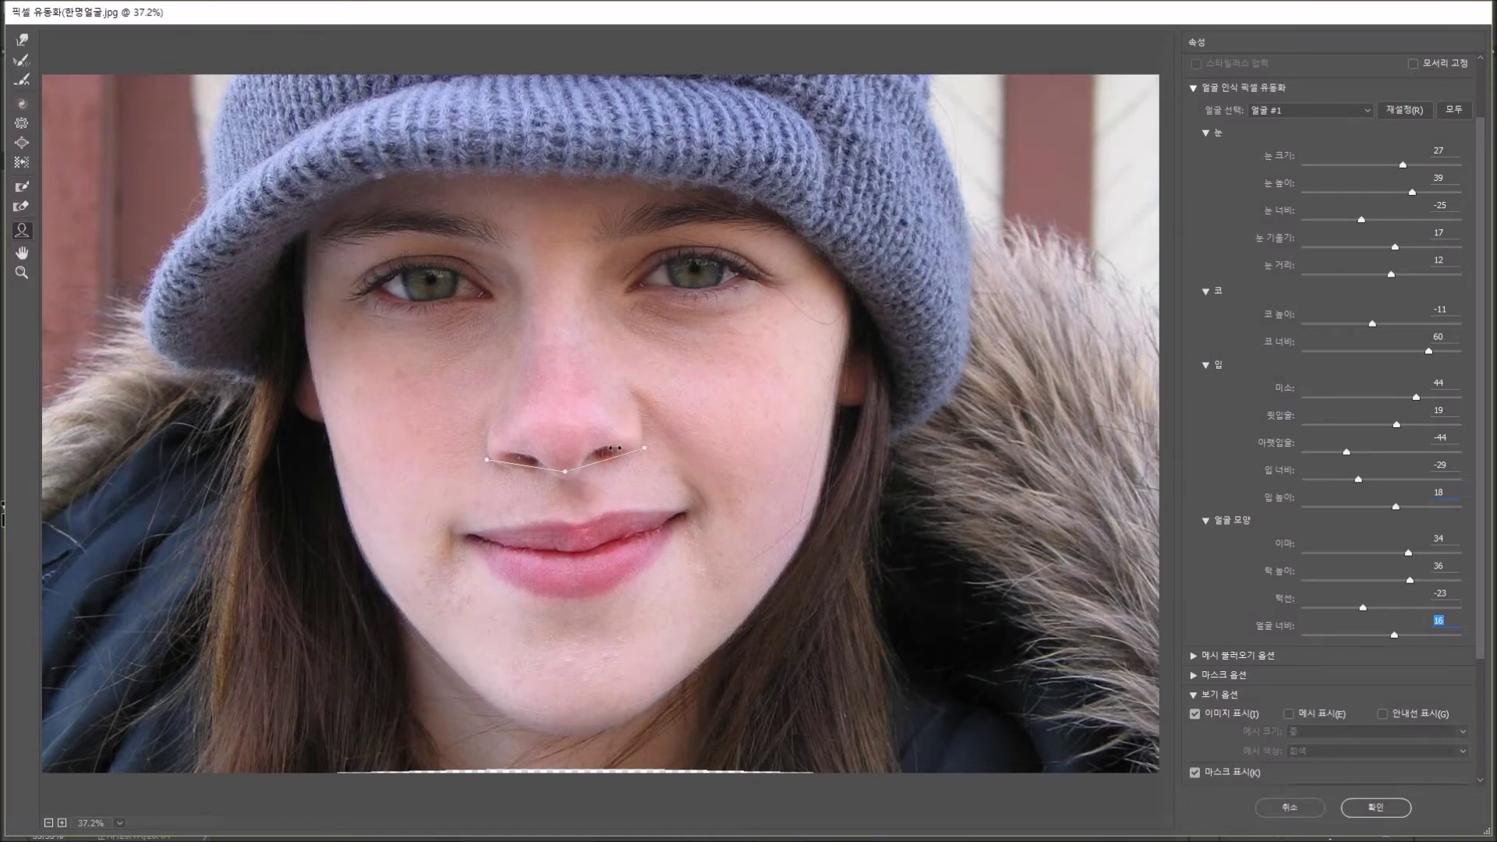
Step: Reset all face sliders, enlarge only the eyes to about 49, and apply Liquify
click(1414, 113)
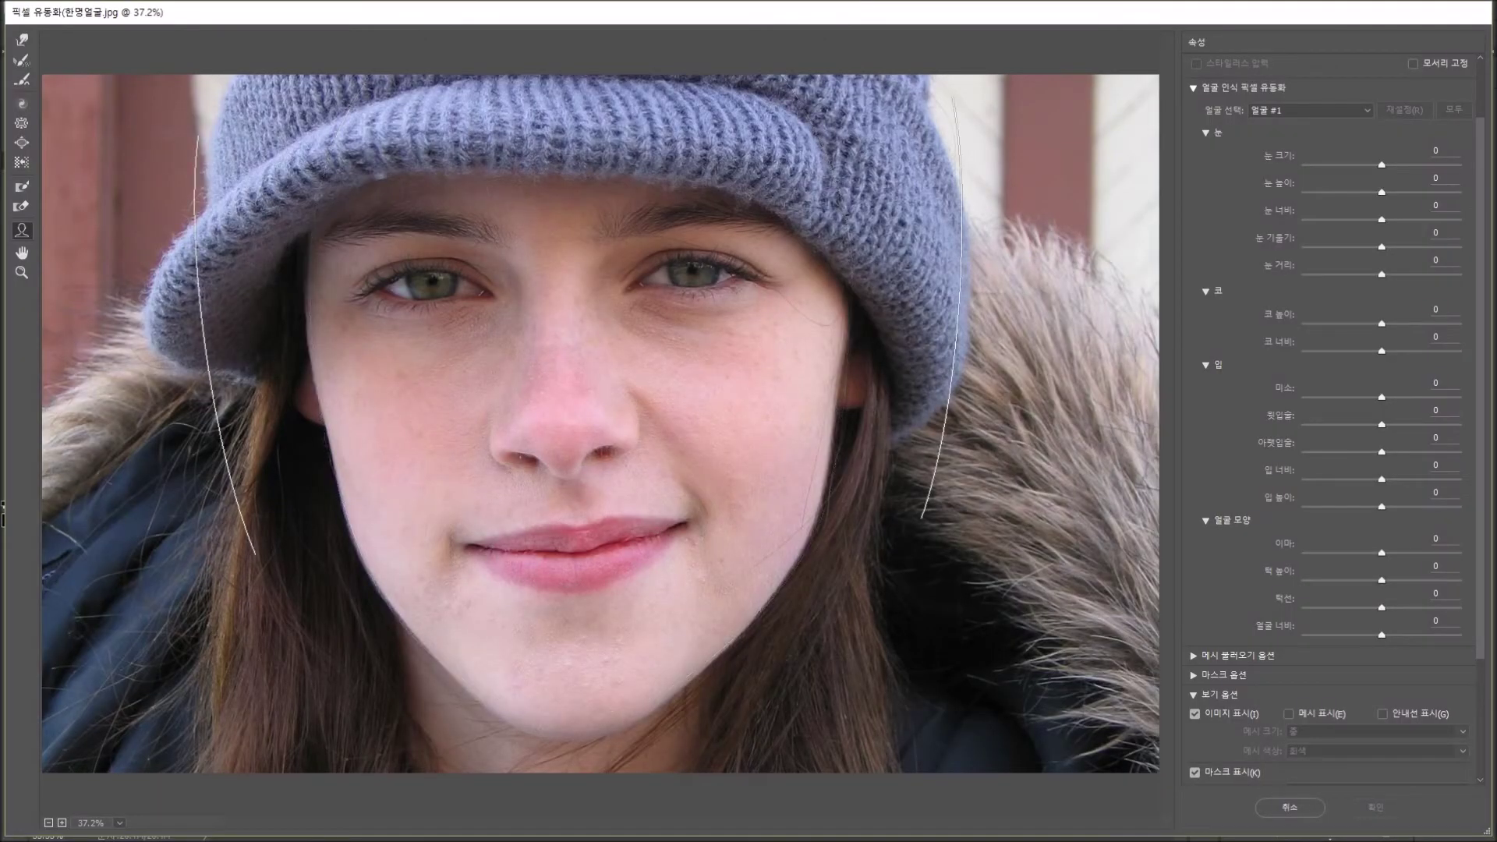
mouse_move(986, 213)
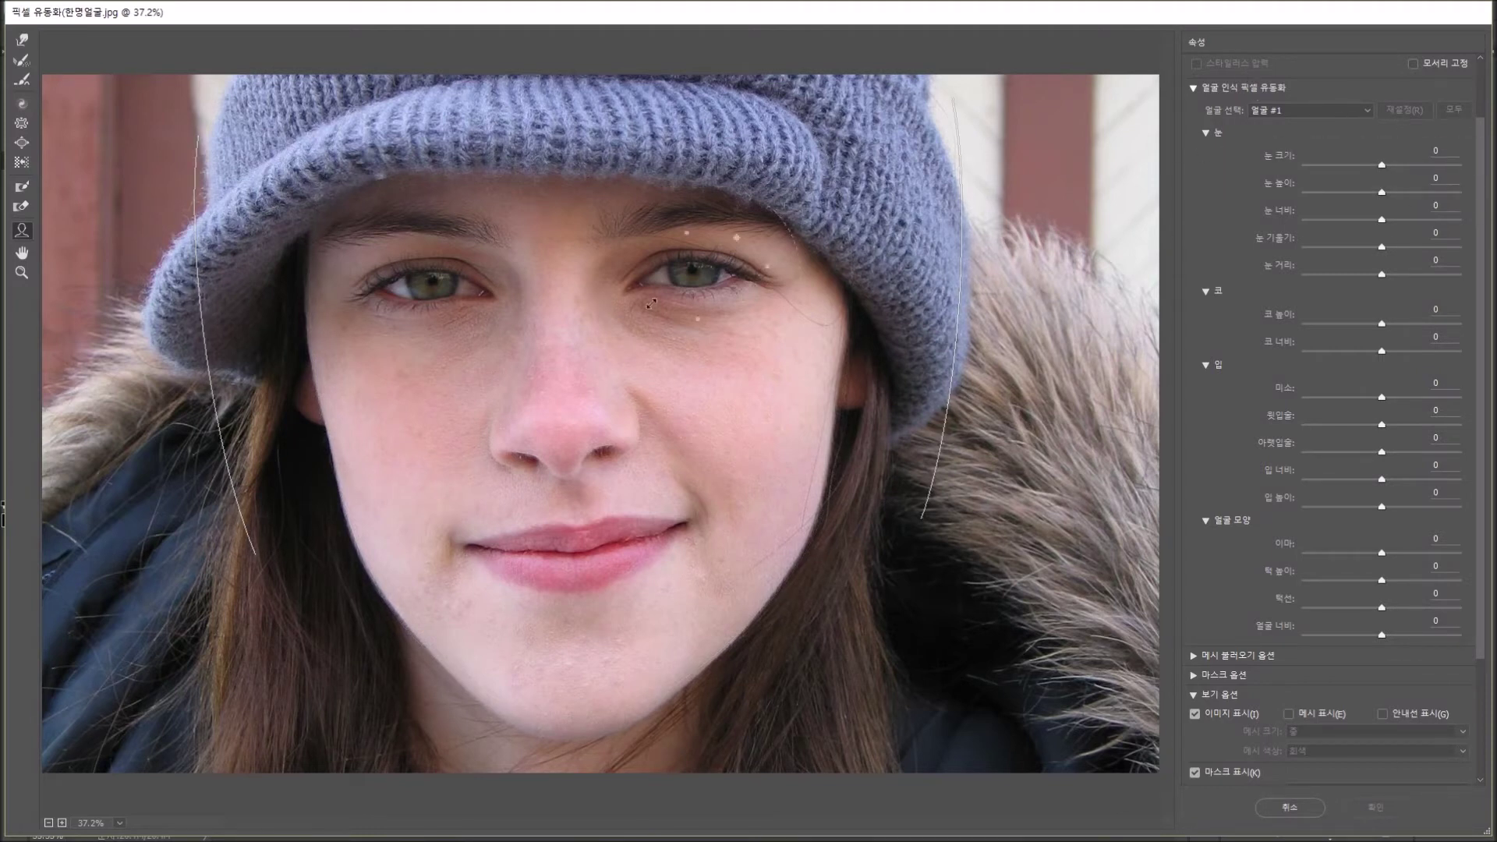
drag(1407, 166, 1419, 163)
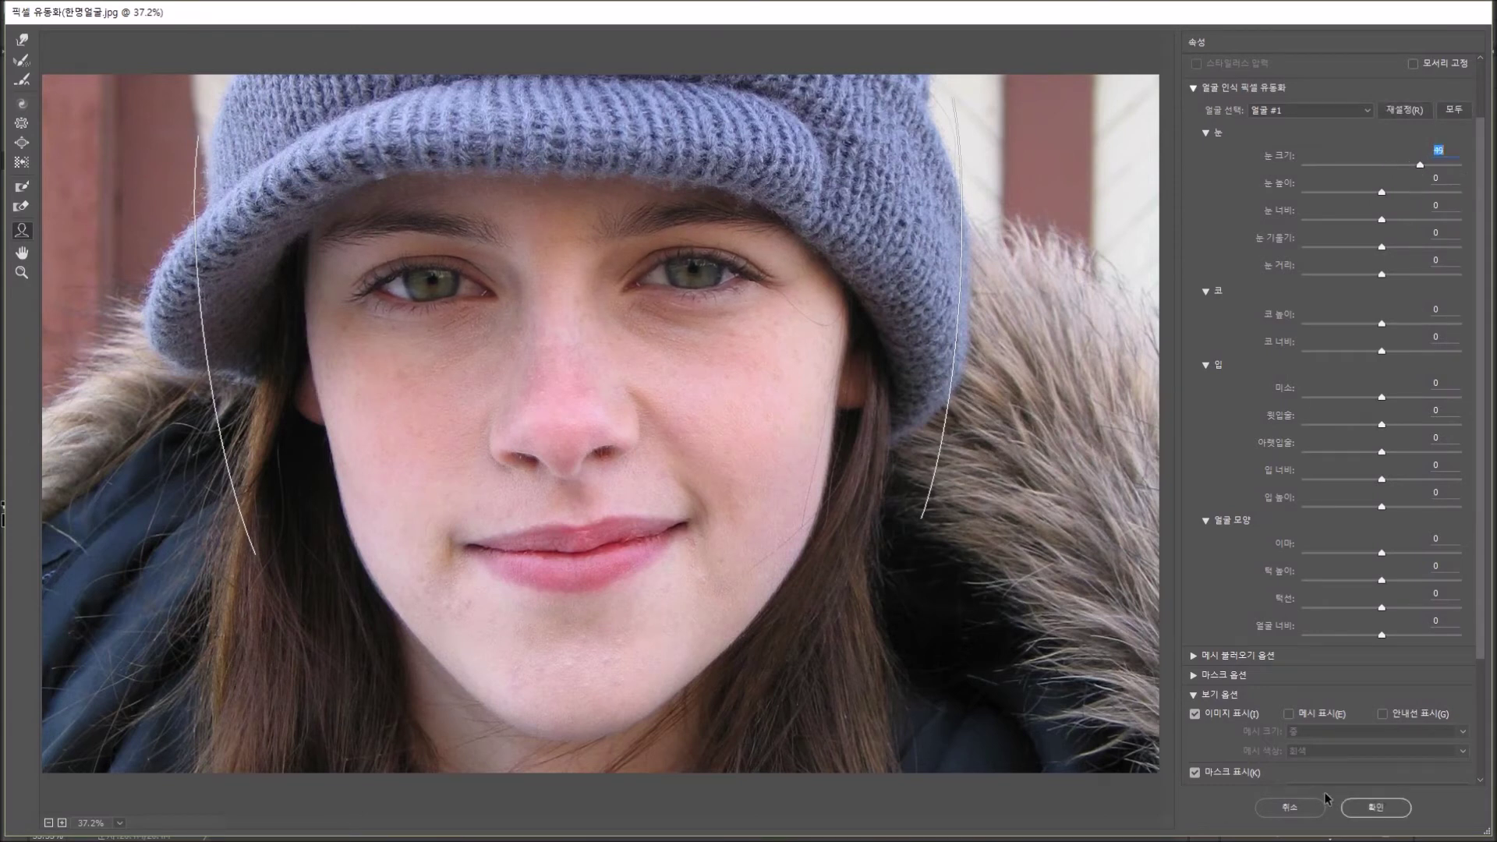
click(1391, 808)
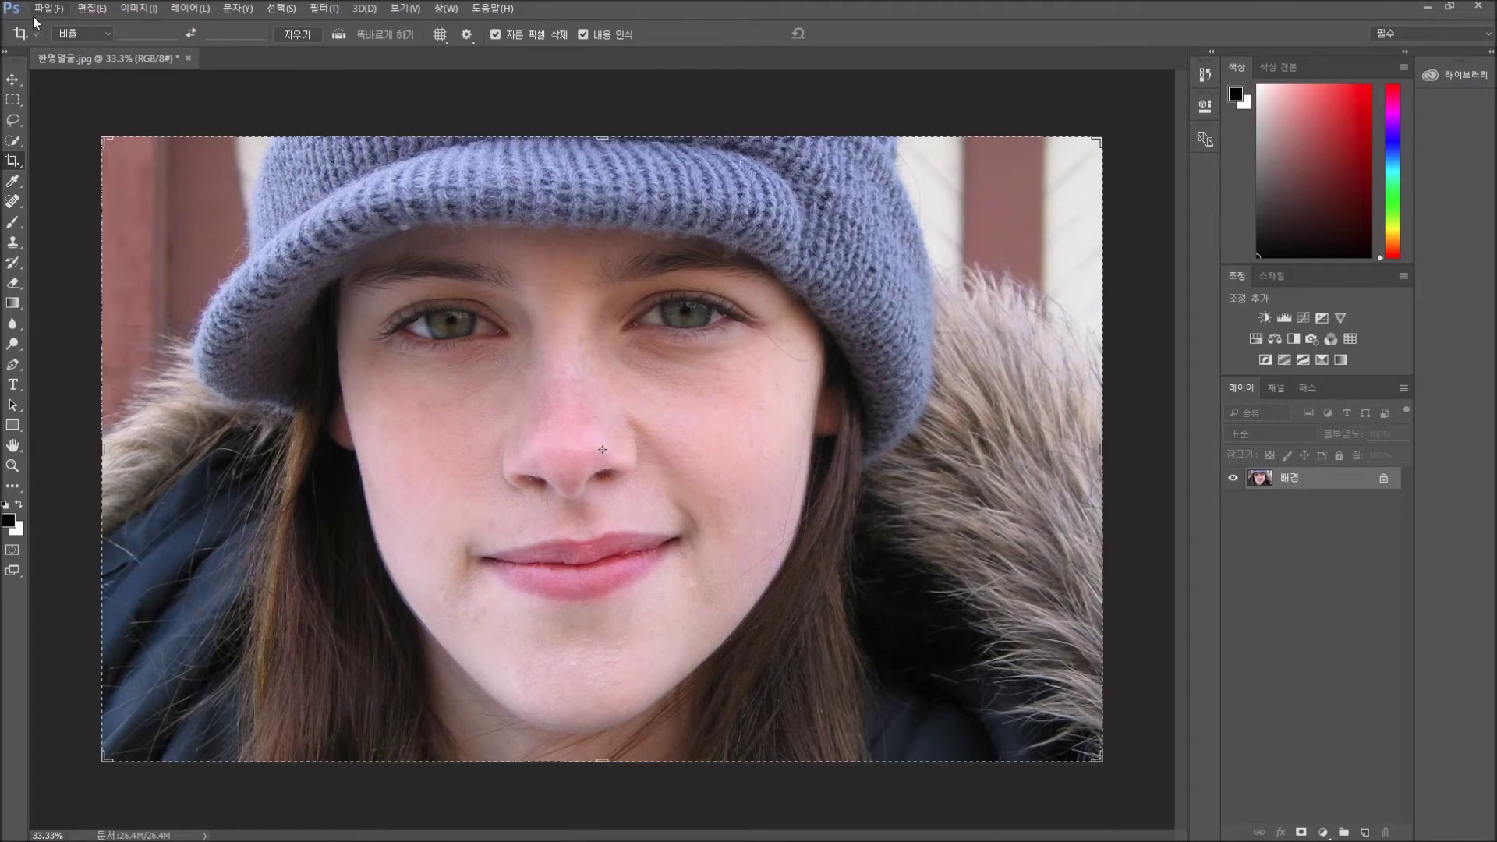
click(48, 8)
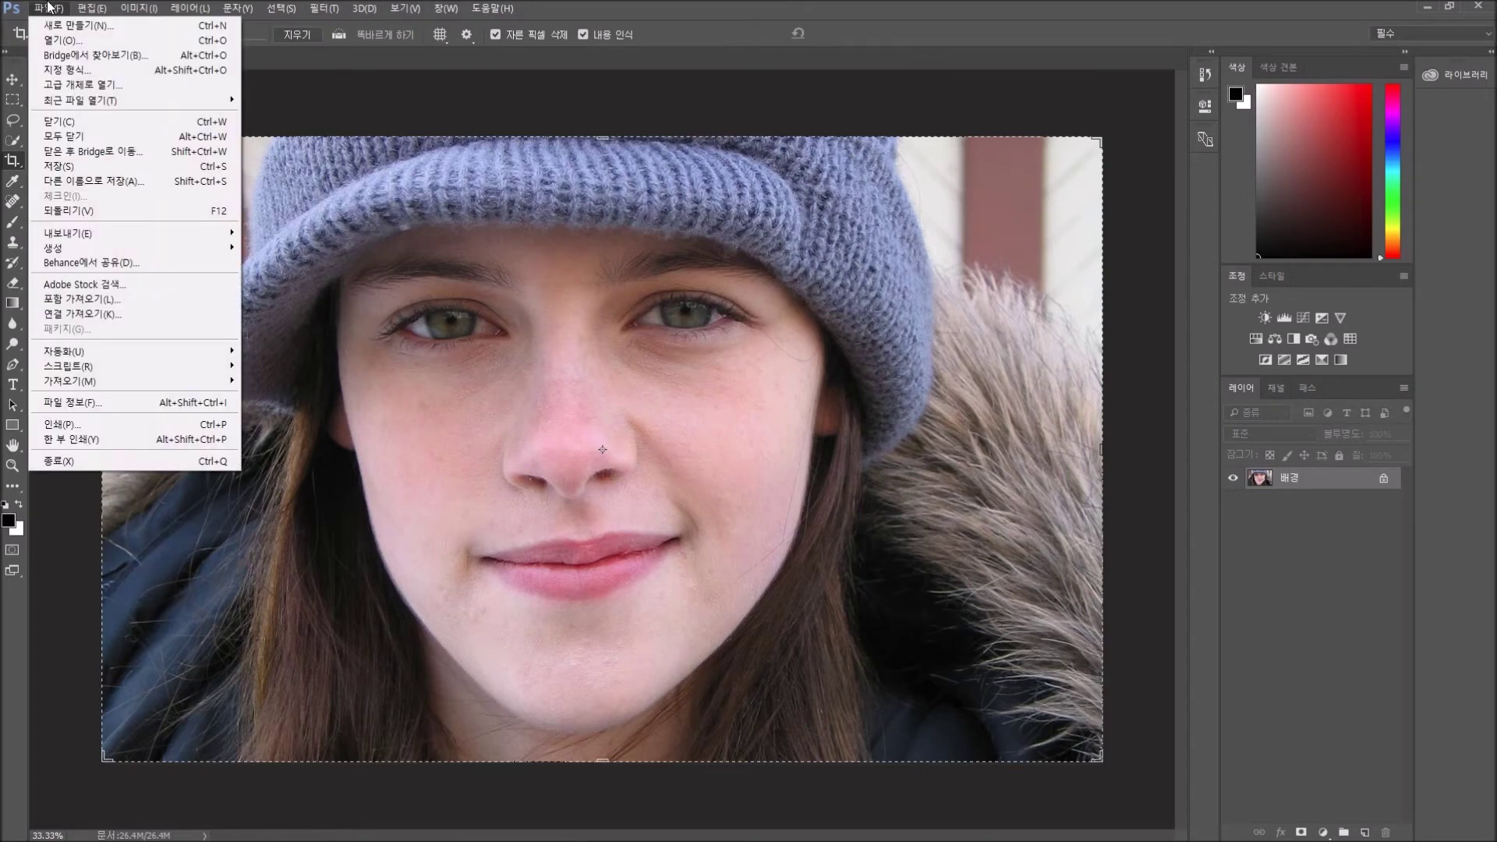
Step: Open the four-face family photo 여러명얼굴.jpg as a new document
click(95, 41)
double_click(435, 127)
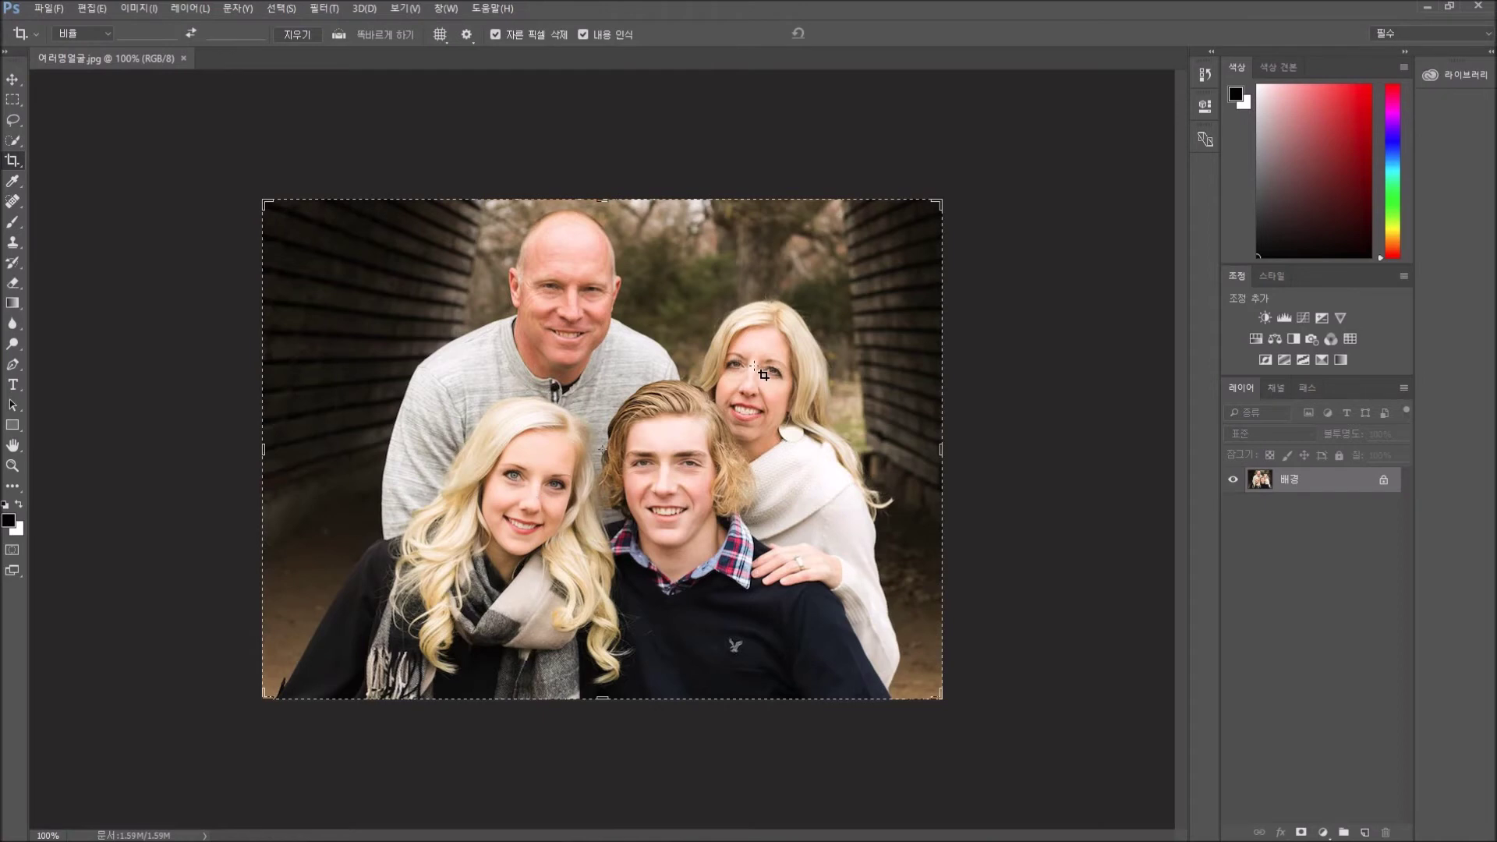
click(311, 11)
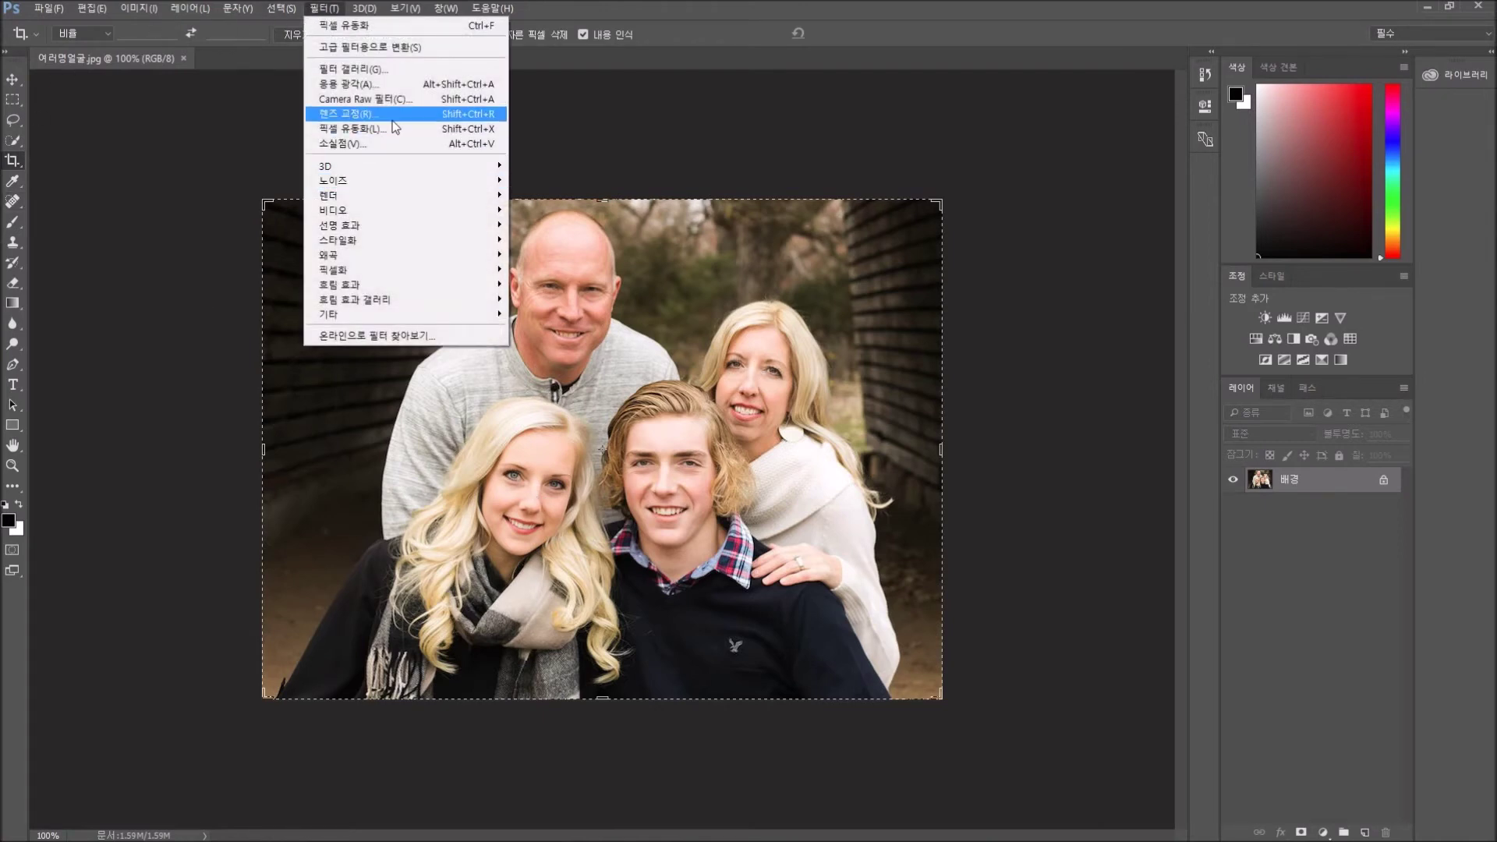
Step: Open the group photo in Liquify, check faces 얼굴 #1–#4, and zoom on the couple
click(414, 133)
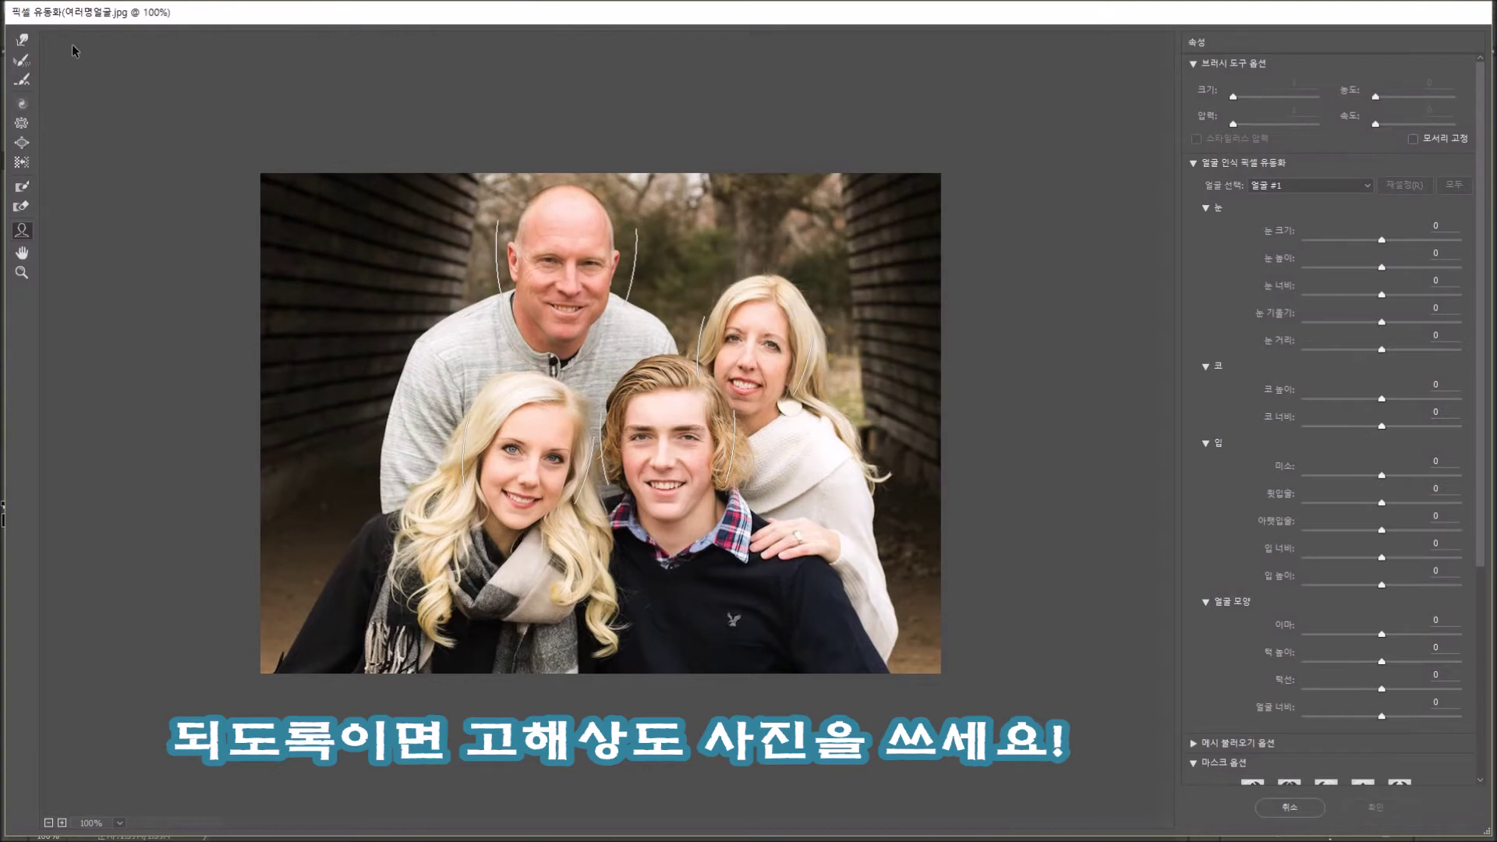
click(1346, 185)
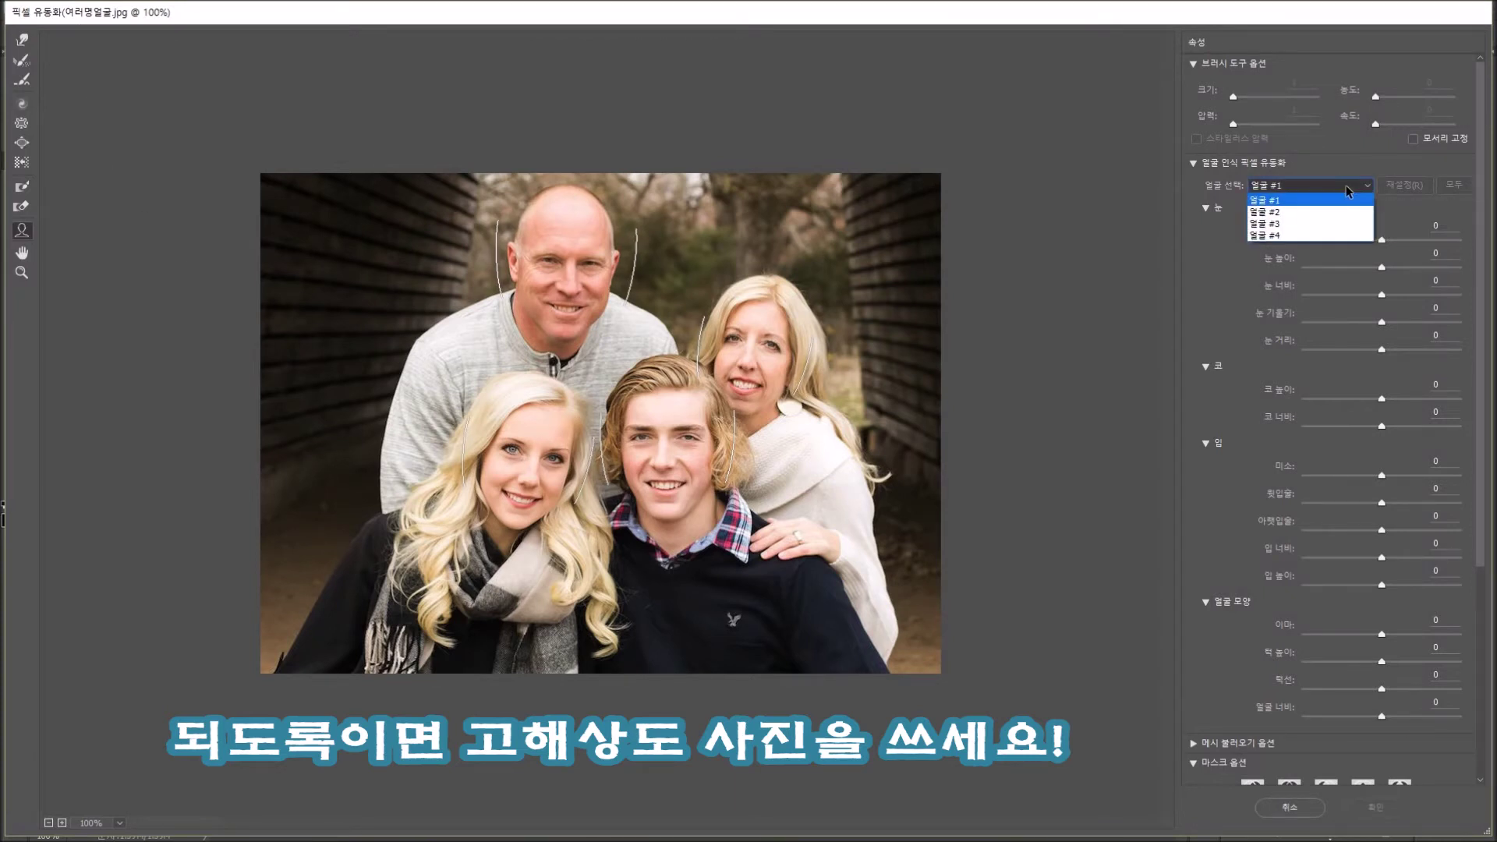
click(1310, 202)
mouse_move(535, 421)
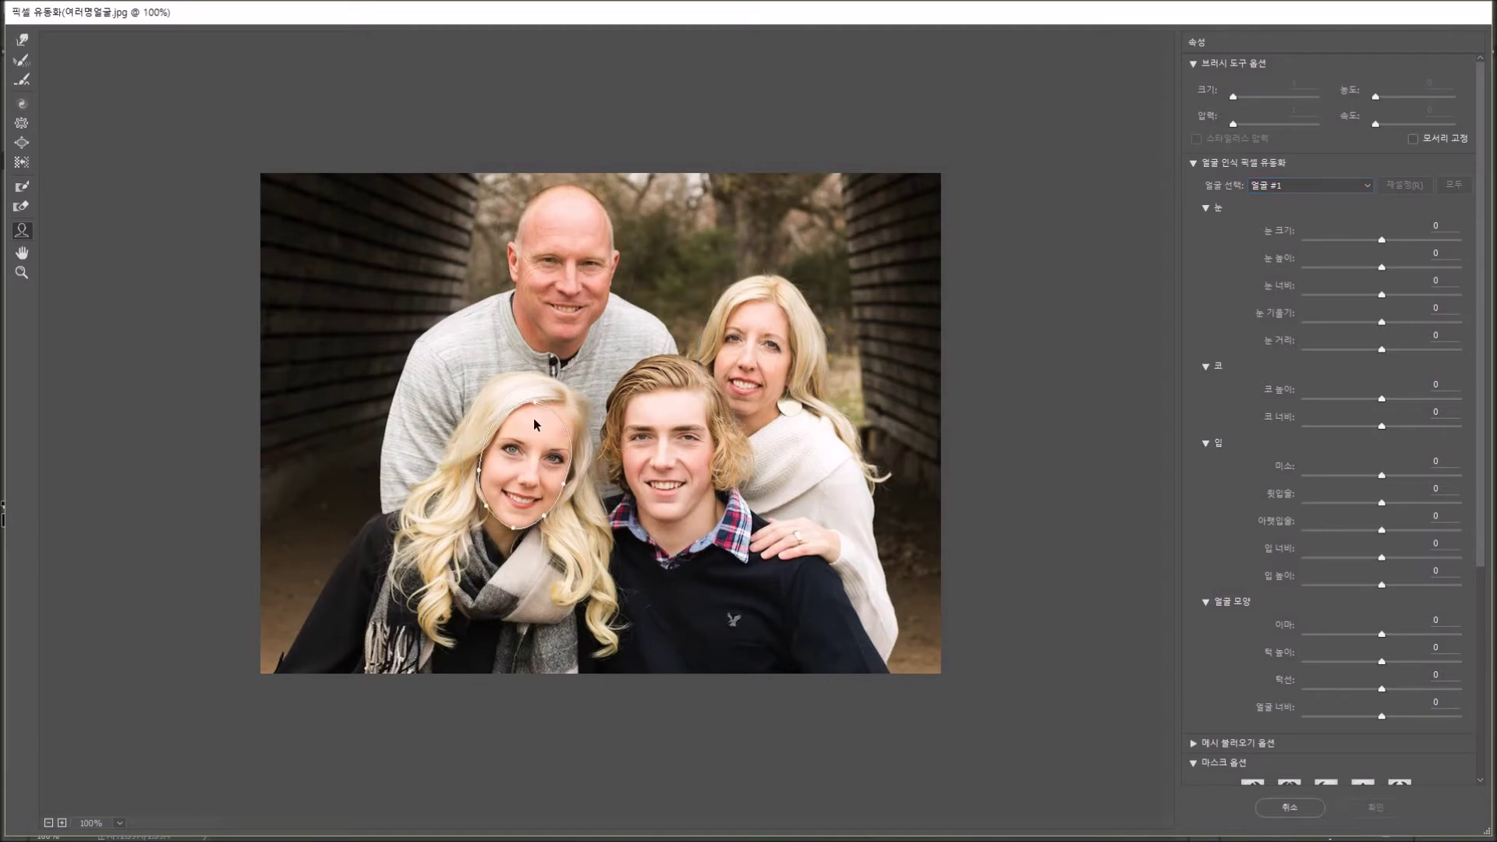
click(581, 232)
click(768, 321)
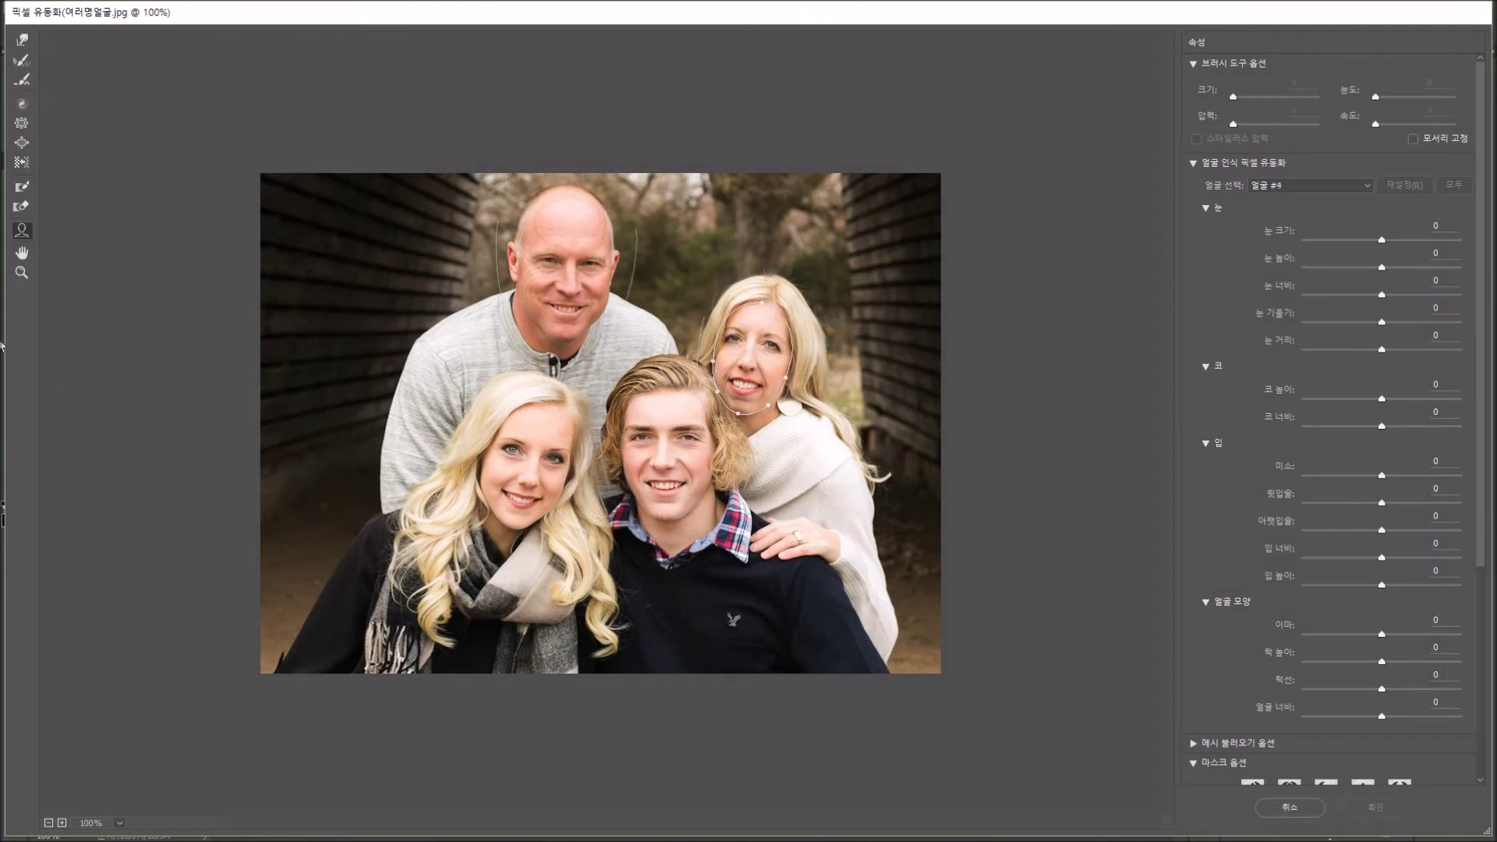
click(17, 279)
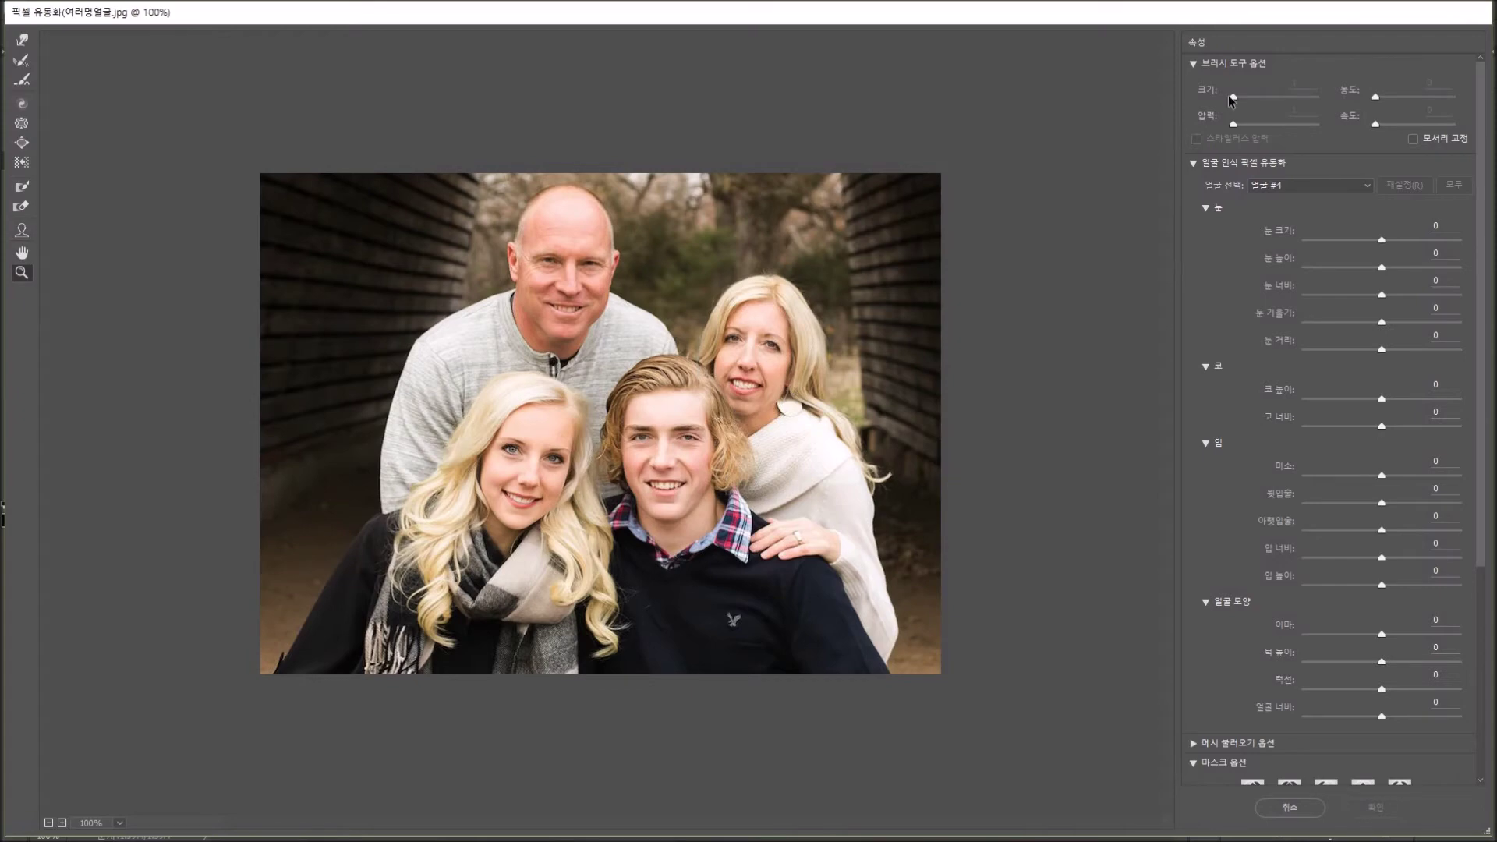
click(530, 461)
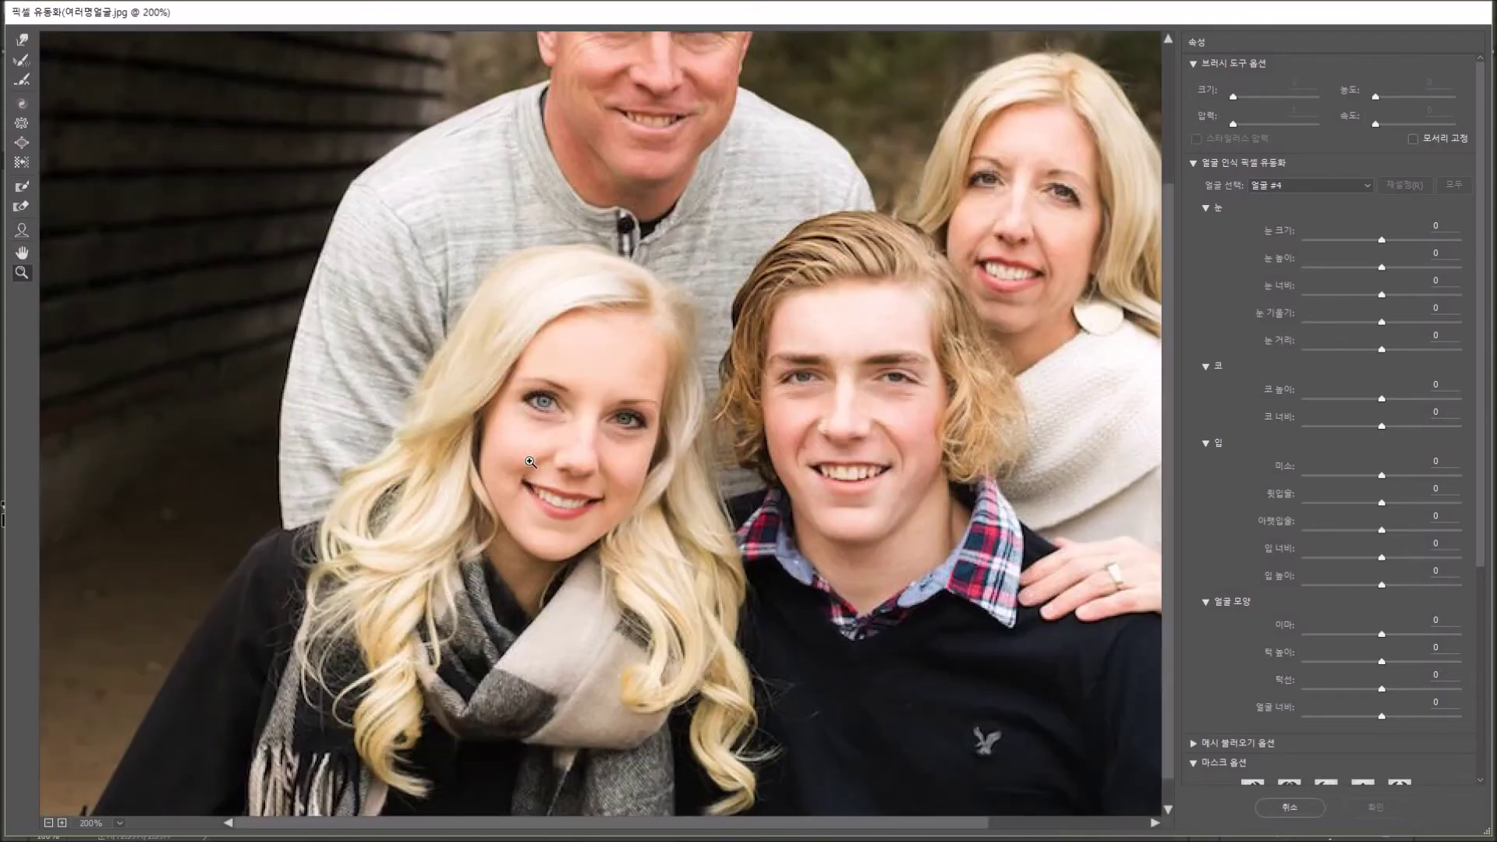
Step: Zoom in on the blonde girl and give 얼굴 #1 eye size 52, height 50, width 43, tilt 29, distance 36
click(568, 442)
click(647, 379)
click(1354, 184)
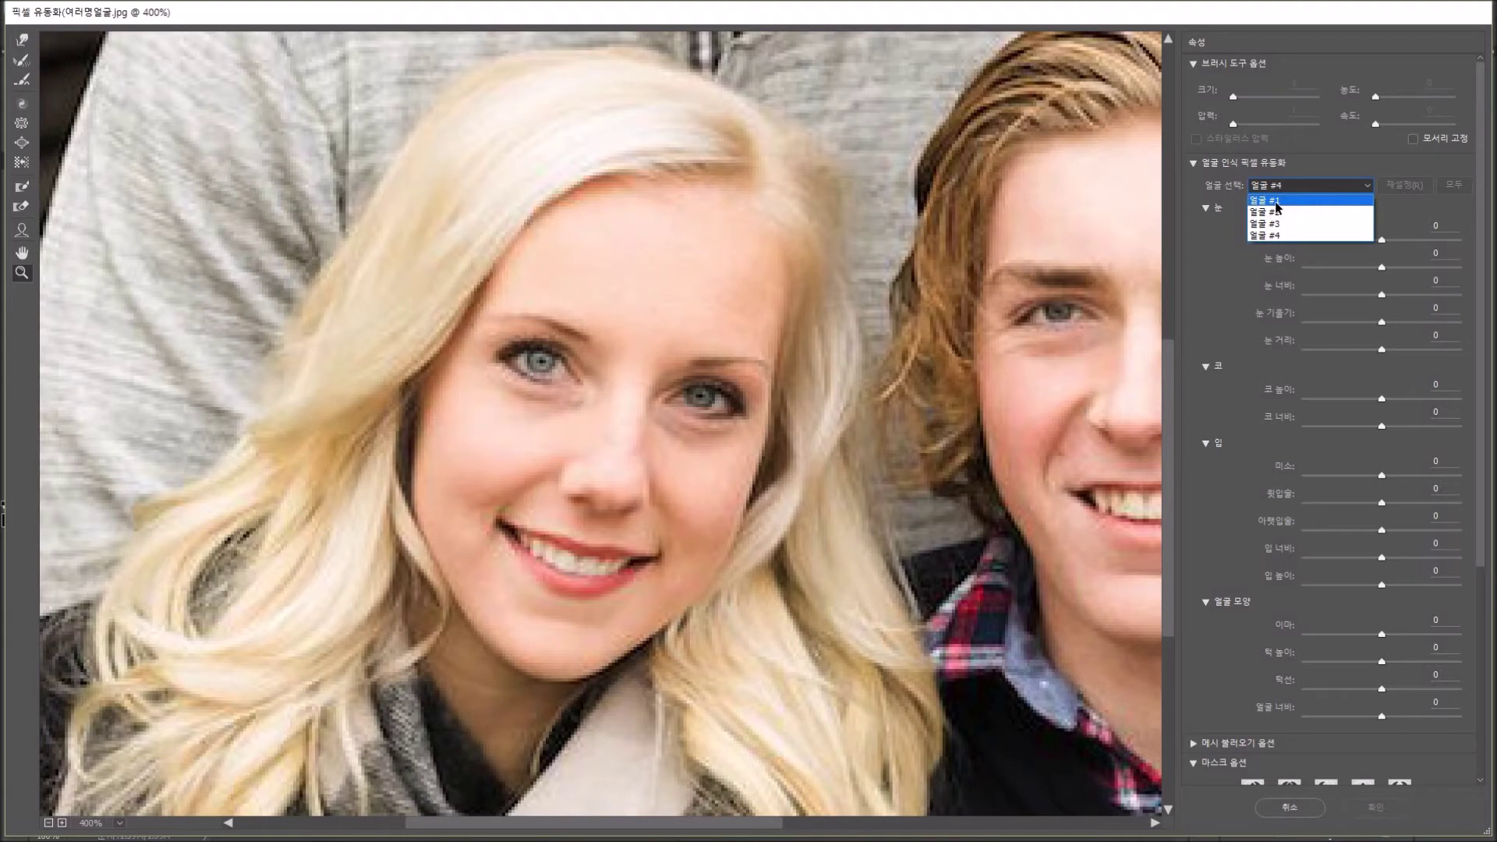
click(1276, 201)
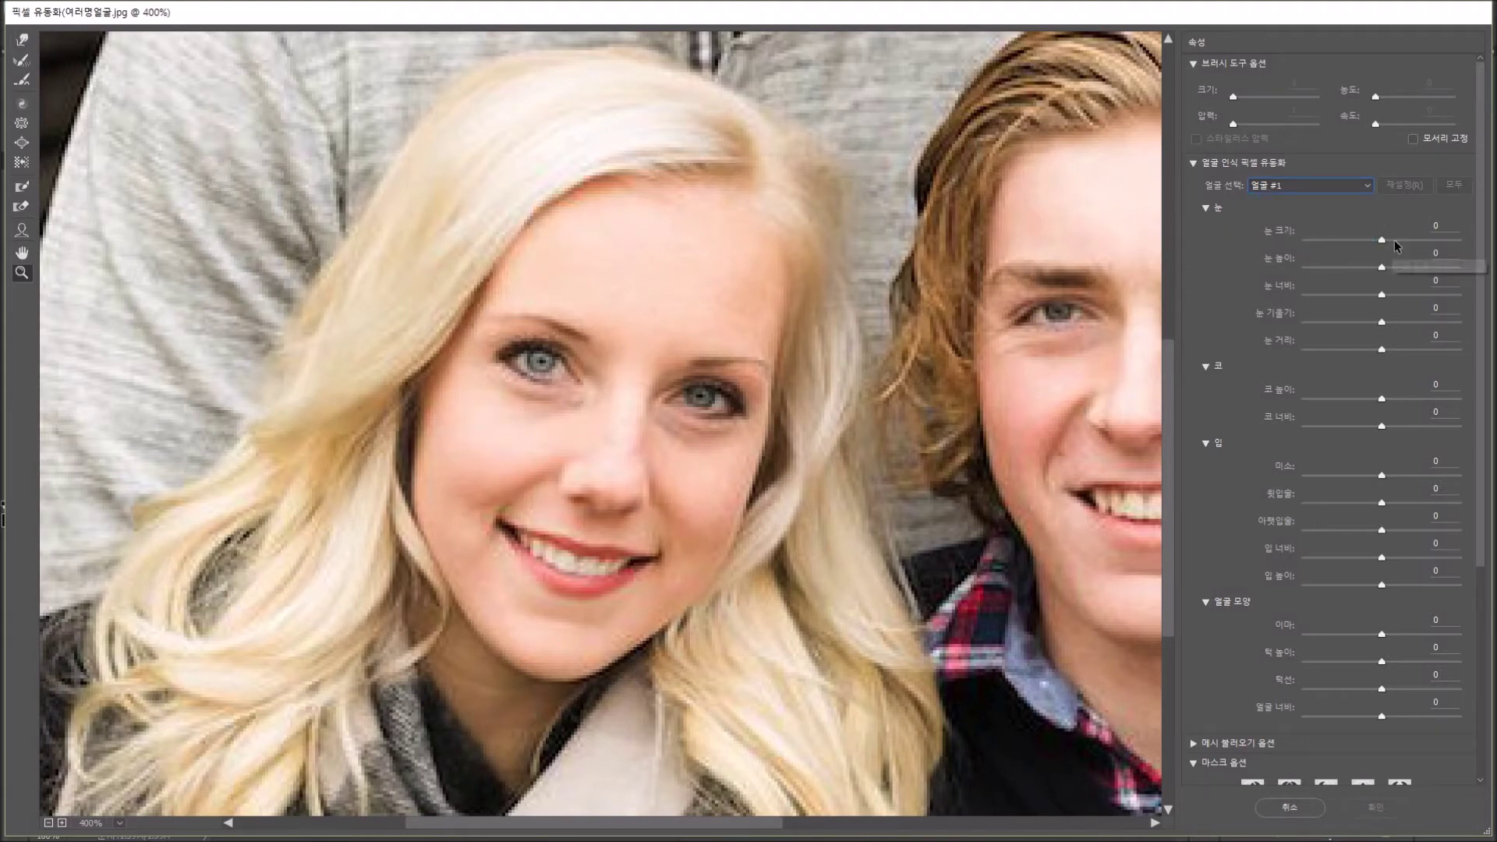
drag(1383, 240, 1443, 254)
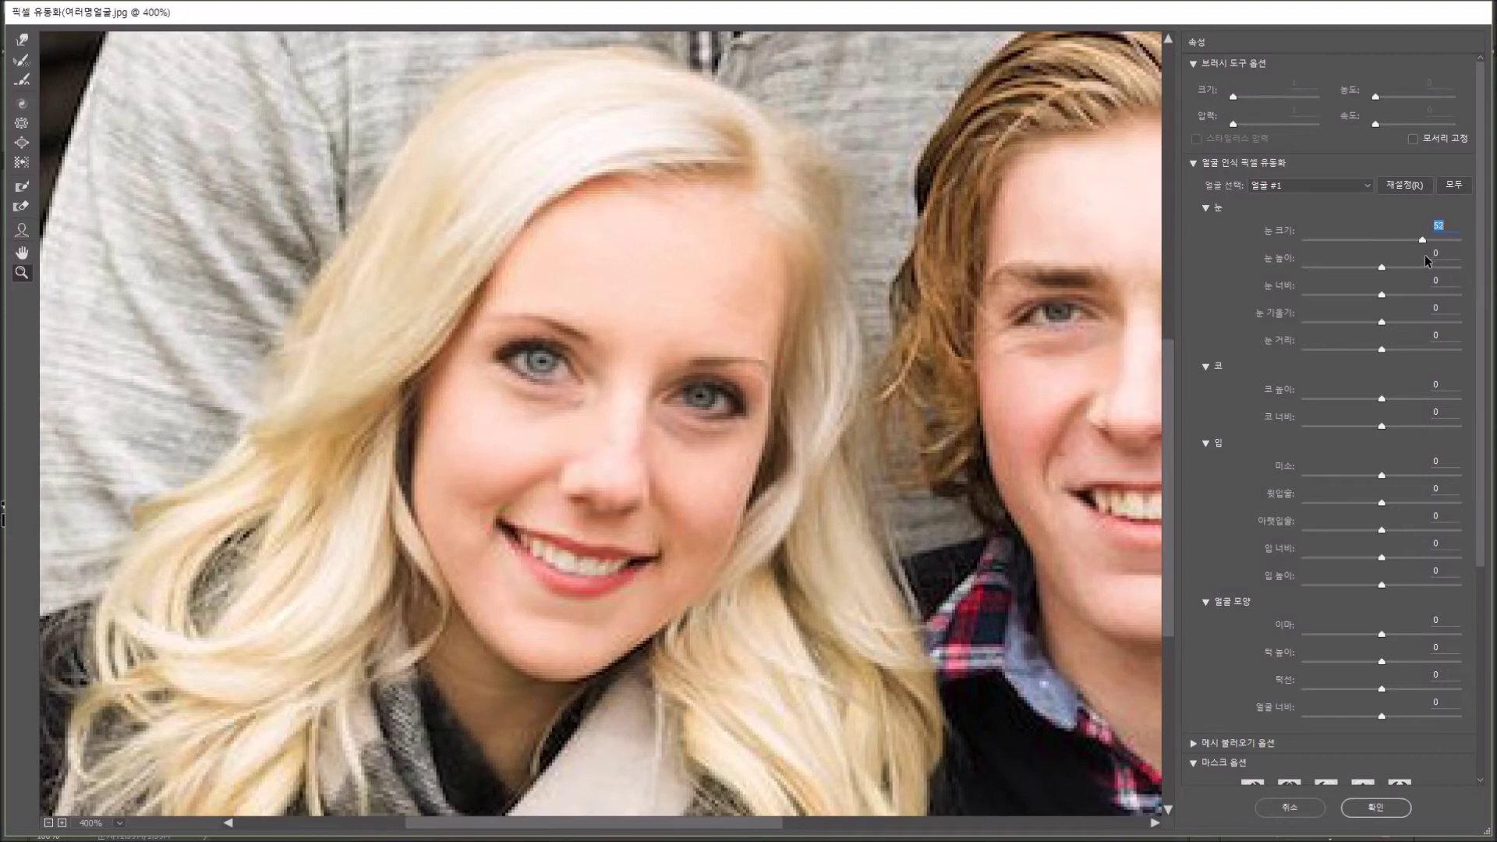
drag(1383, 266, 1402, 337)
drag(1382, 348, 1410, 349)
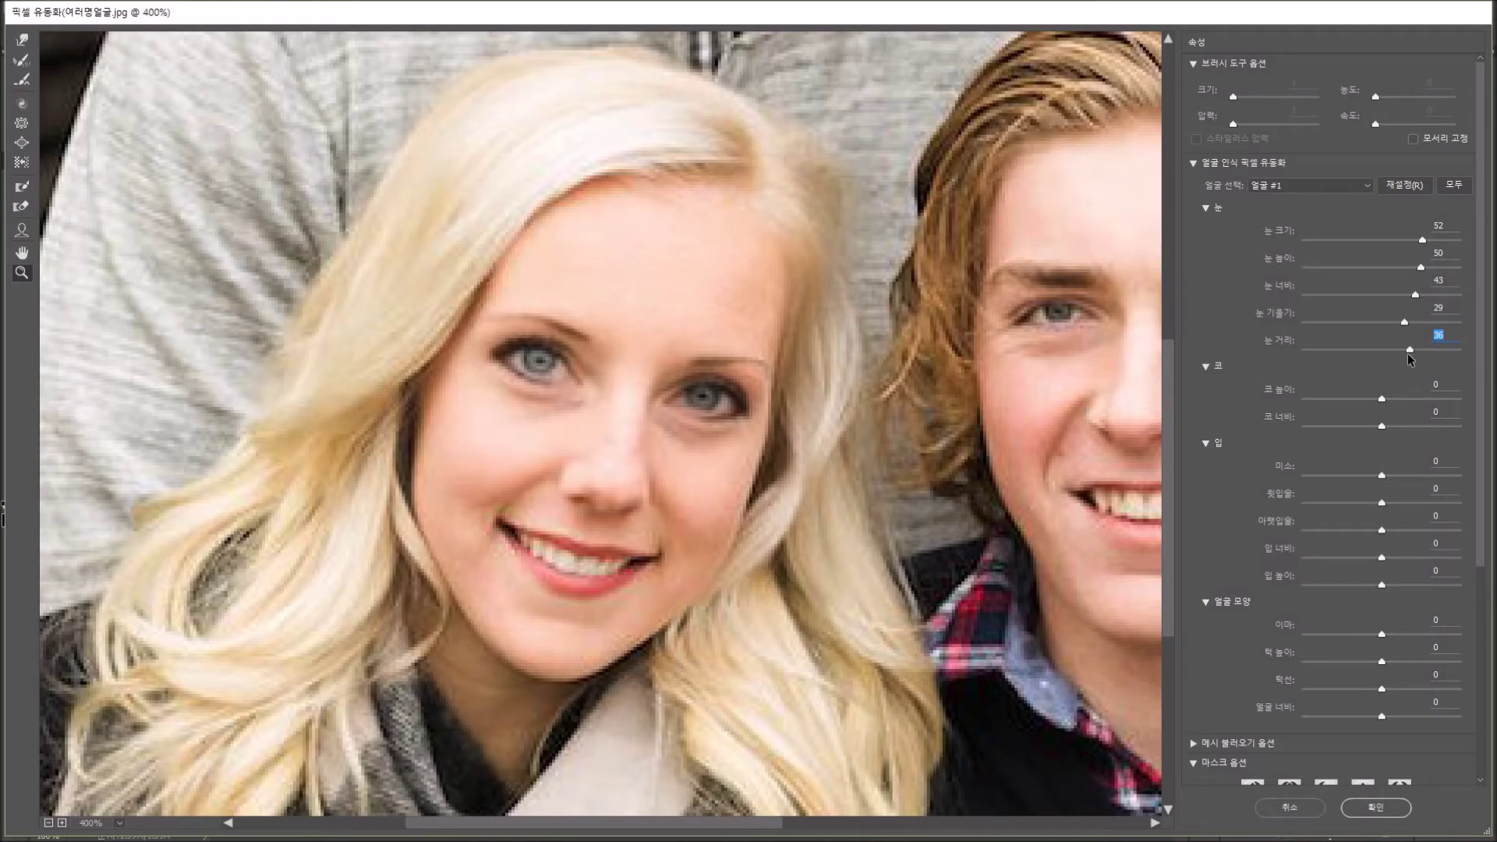
Step: With 얼굴 #1 kept selected, set the girl's nose height to -45
click(1365, 188)
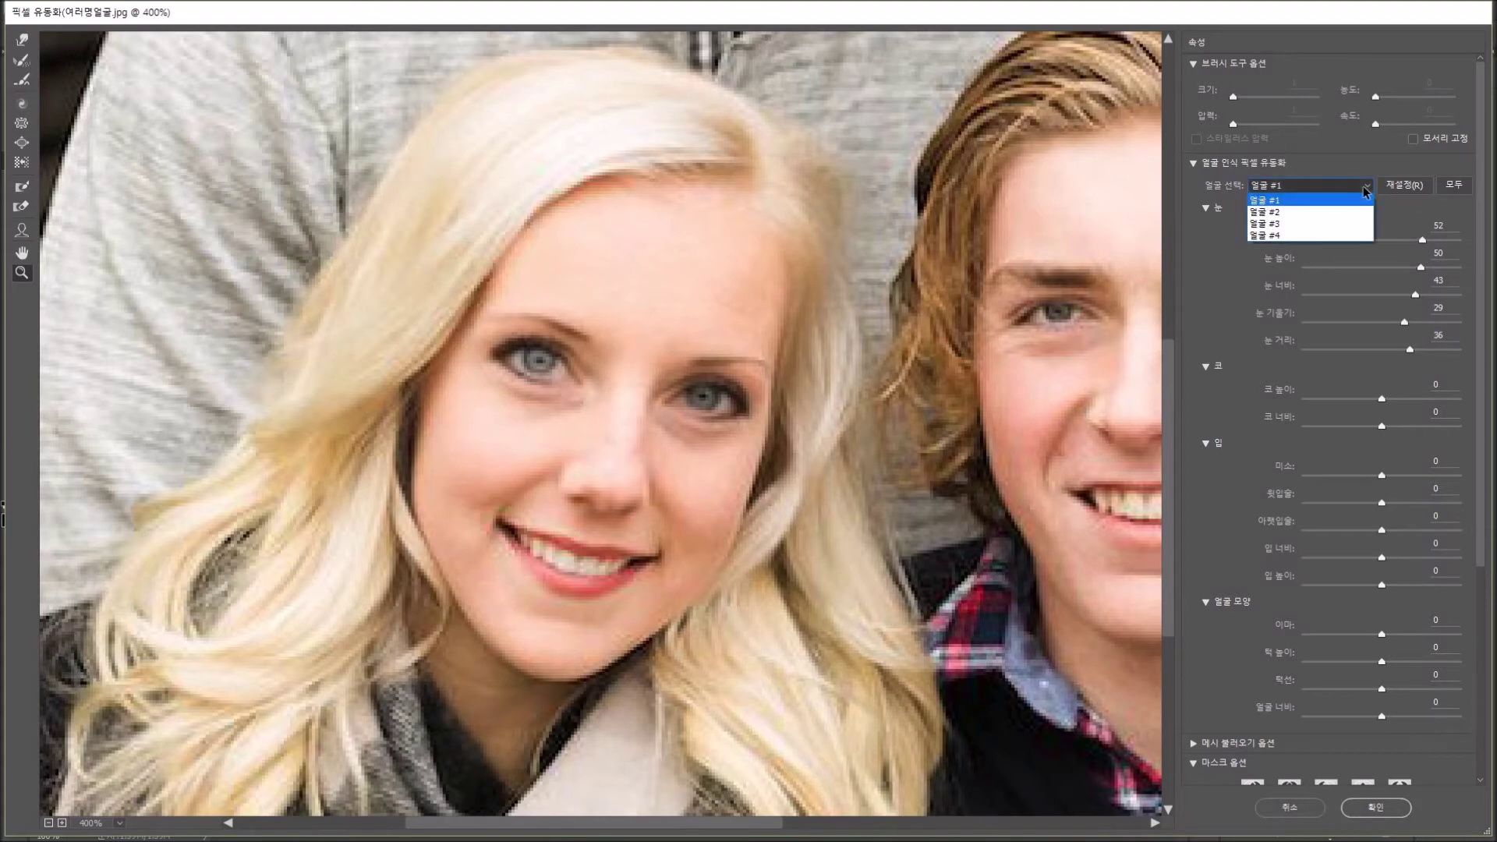
click(1366, 190)
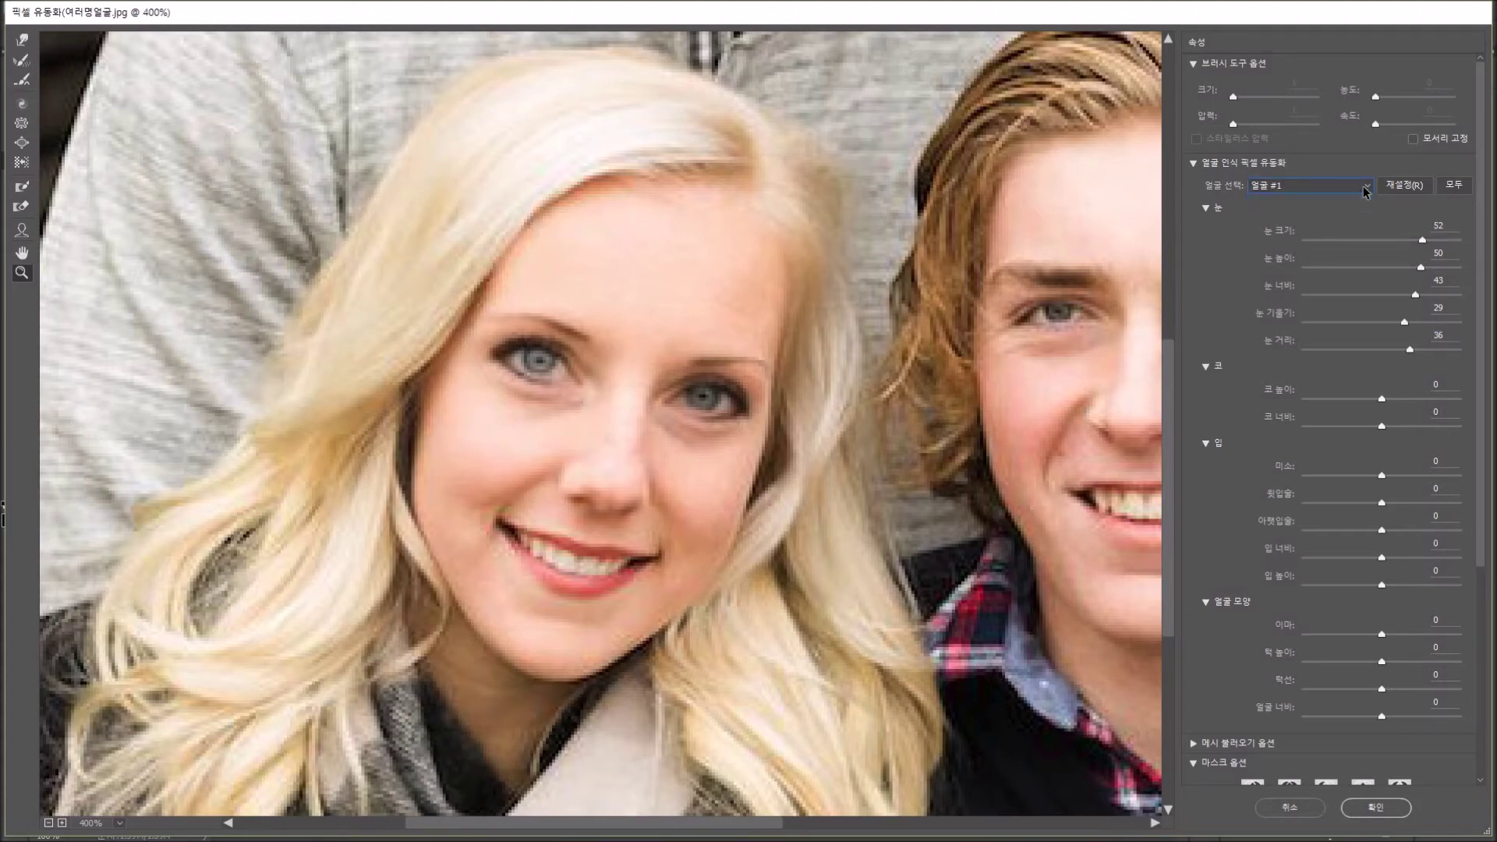
drag(1373, 401, 1348, 401)
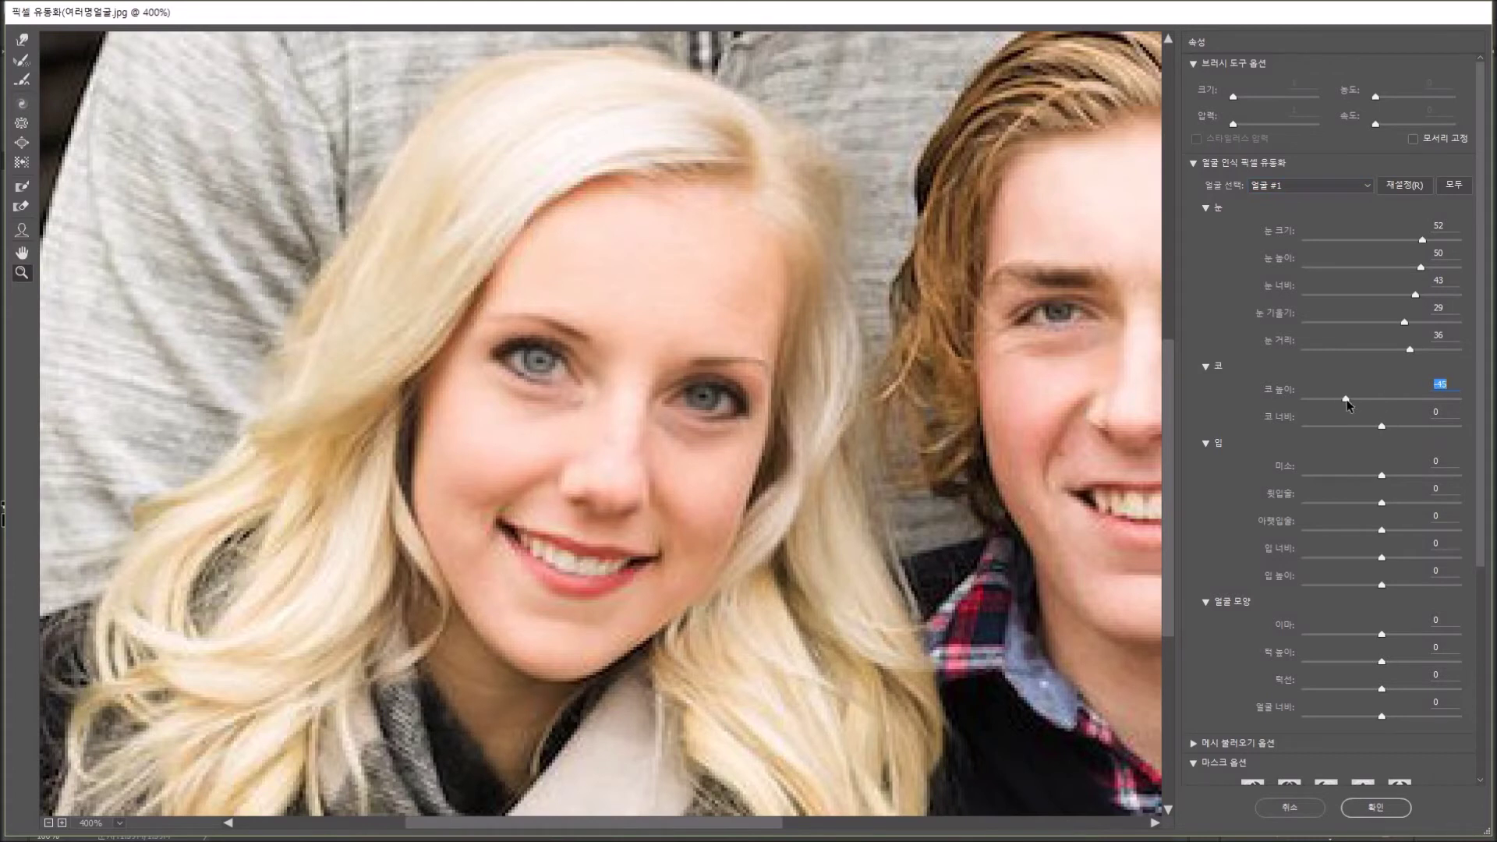
Step: Briefly switch to 얼굴 #2, then return to editing 얼굴 #1
click(1326, 186)
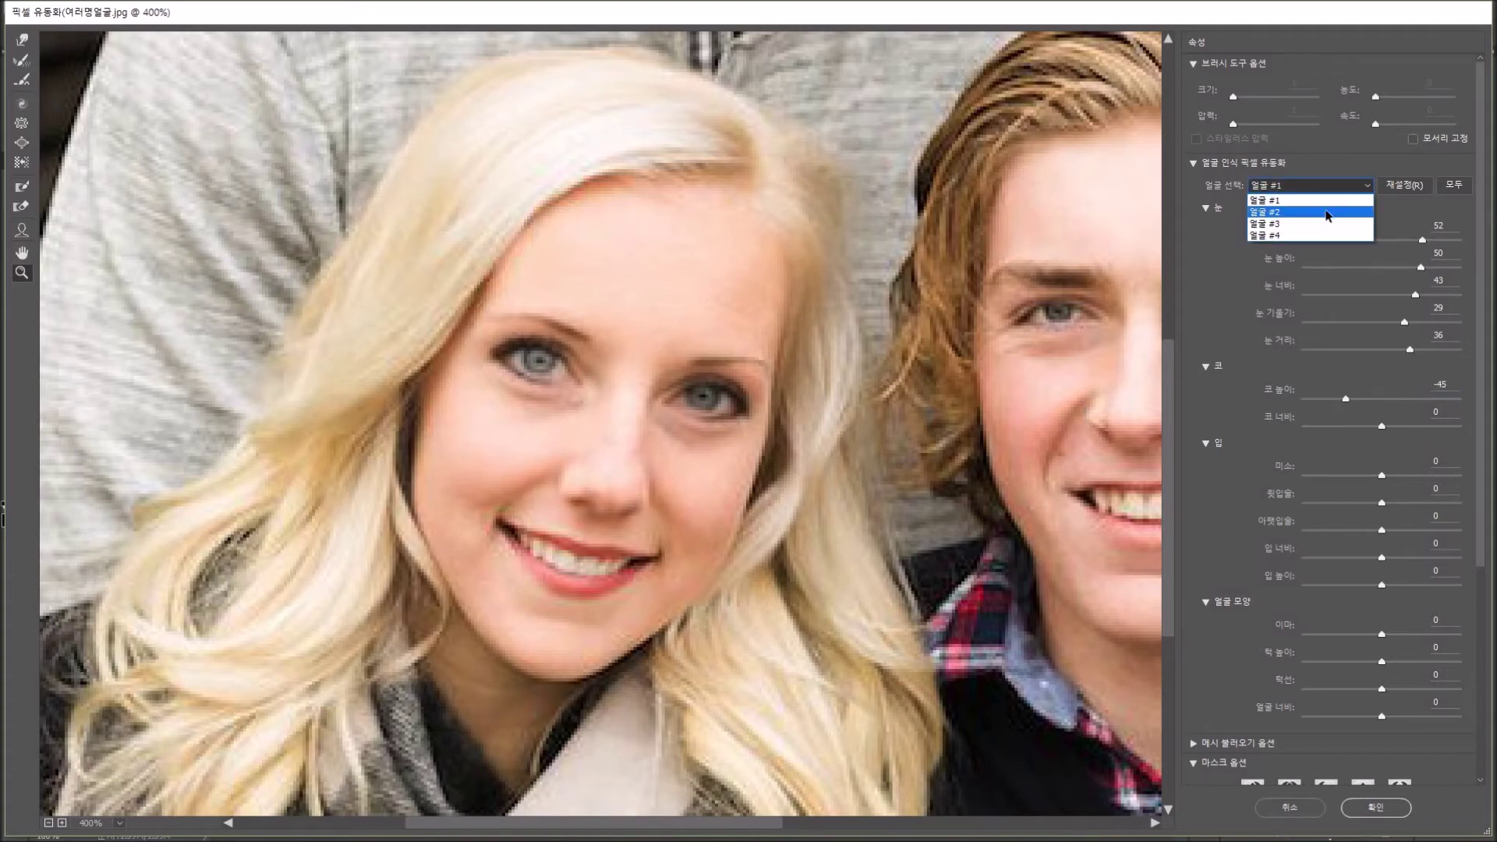
click(1329, 212)
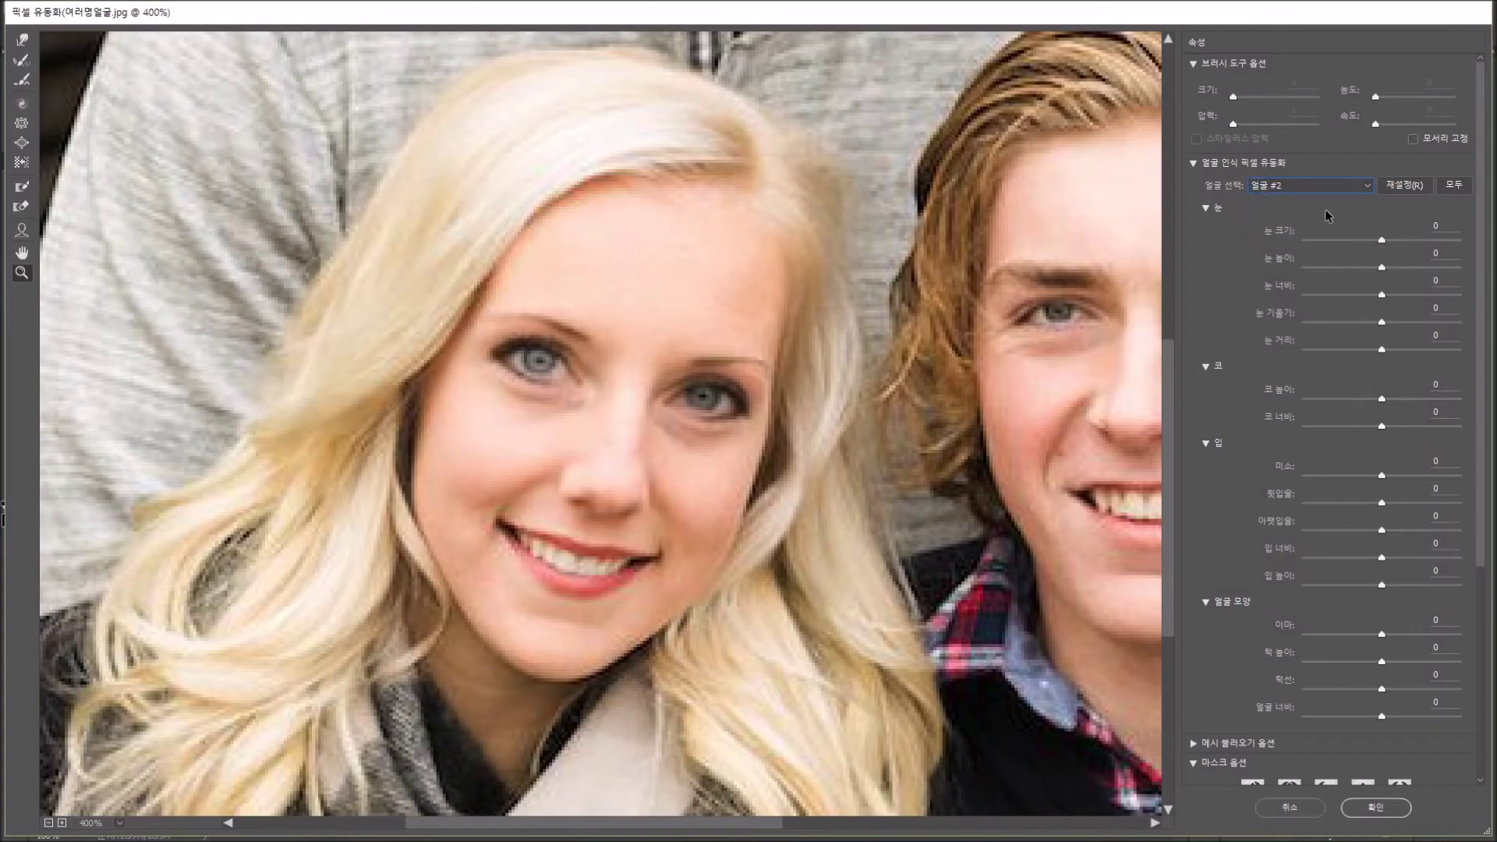
mouse_move(1167, 381)
mouse_down()
mouse_move(1151, 195)
mouse_move(1147, 398)
mouse_up()
click(1291, 189)
click(1290, 203)
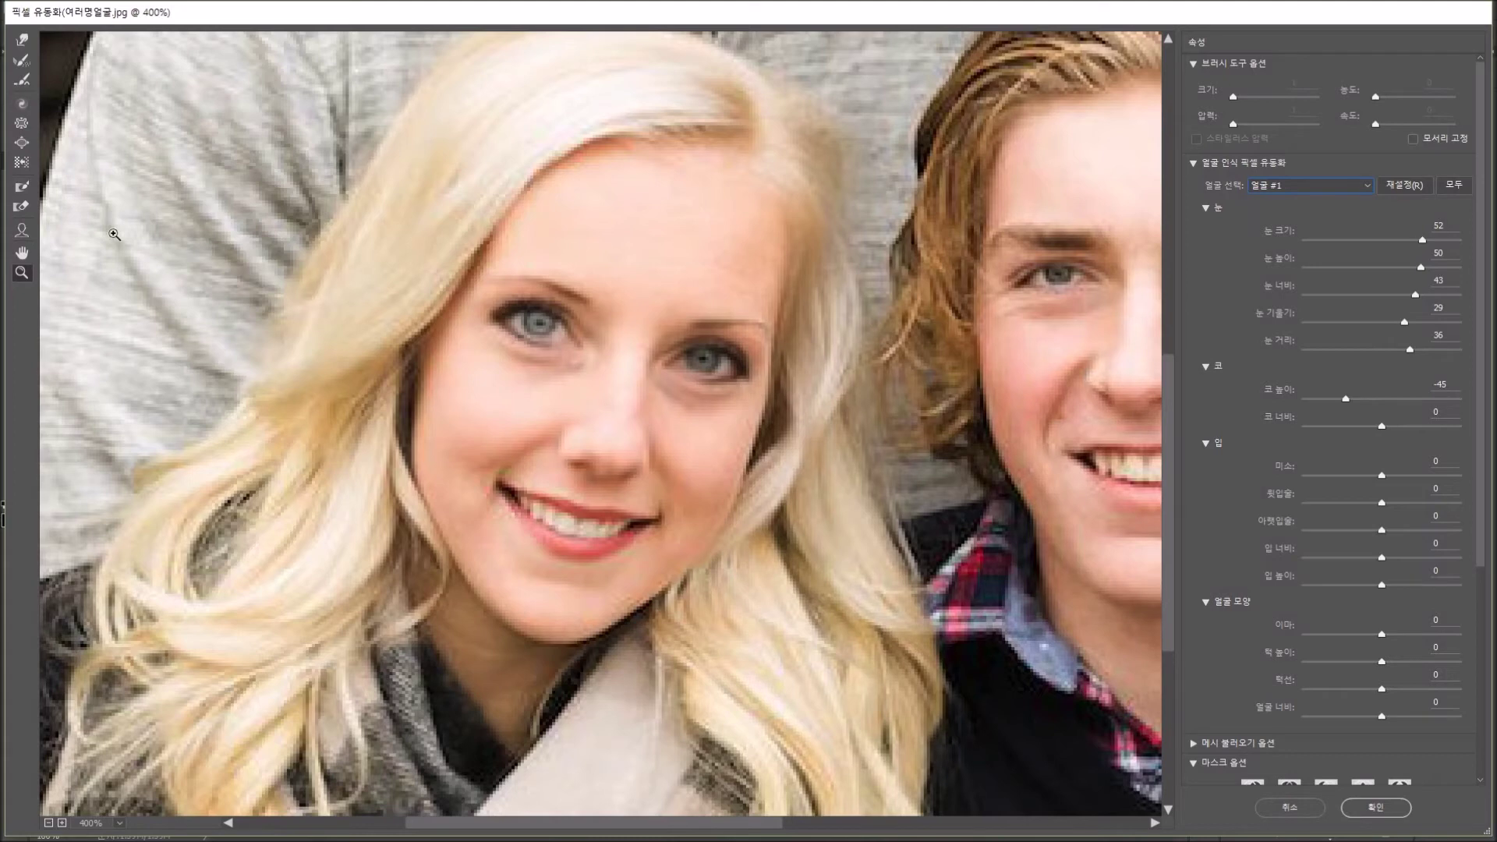
Step: Fit the whole group photo in the Liquify preview, with 얼굴 #1 still selected
right_click(597, 266)
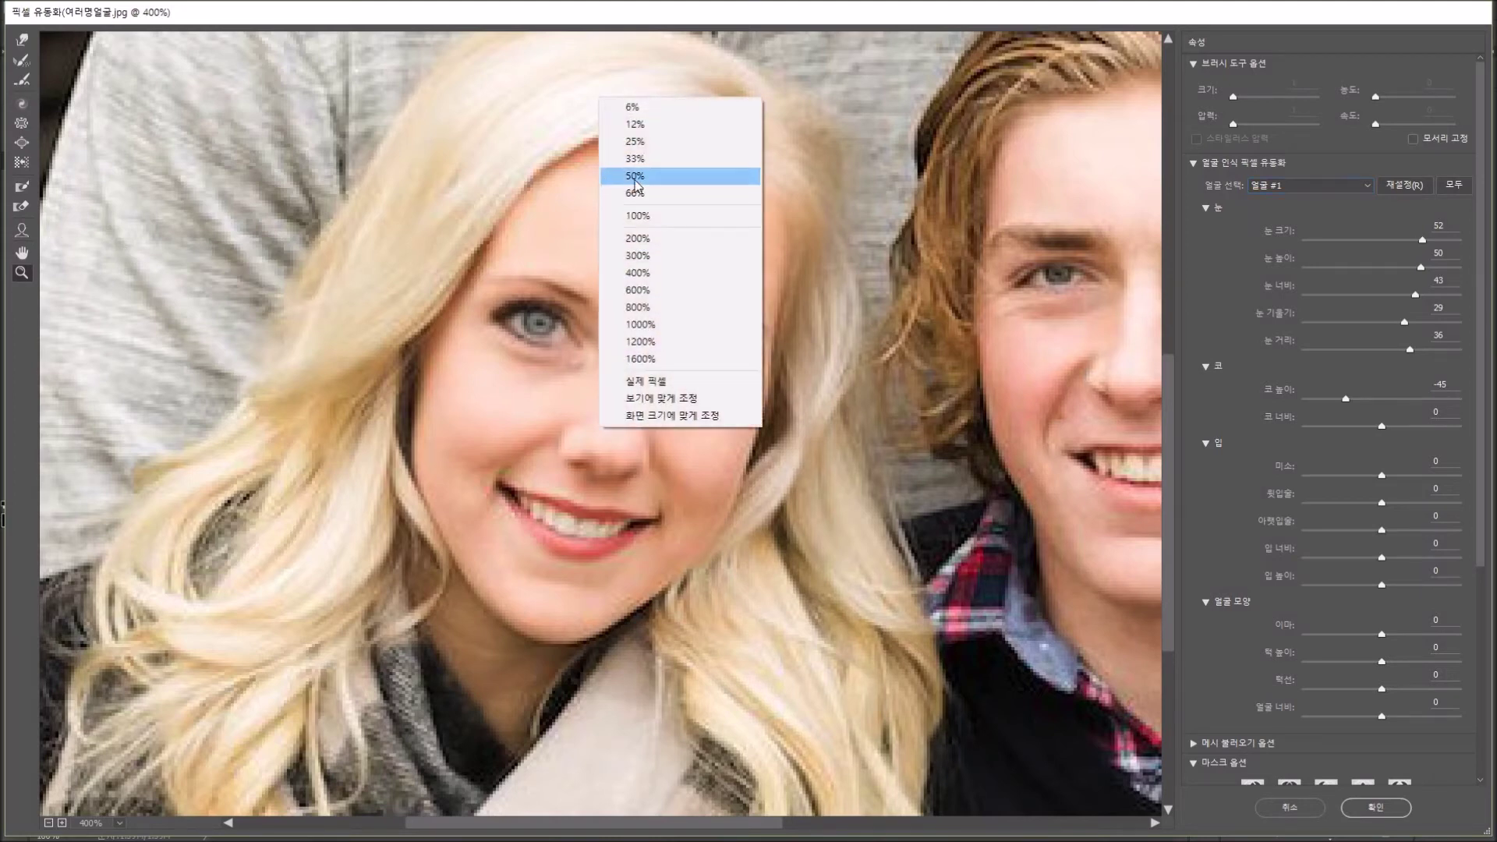
click(663, 399)
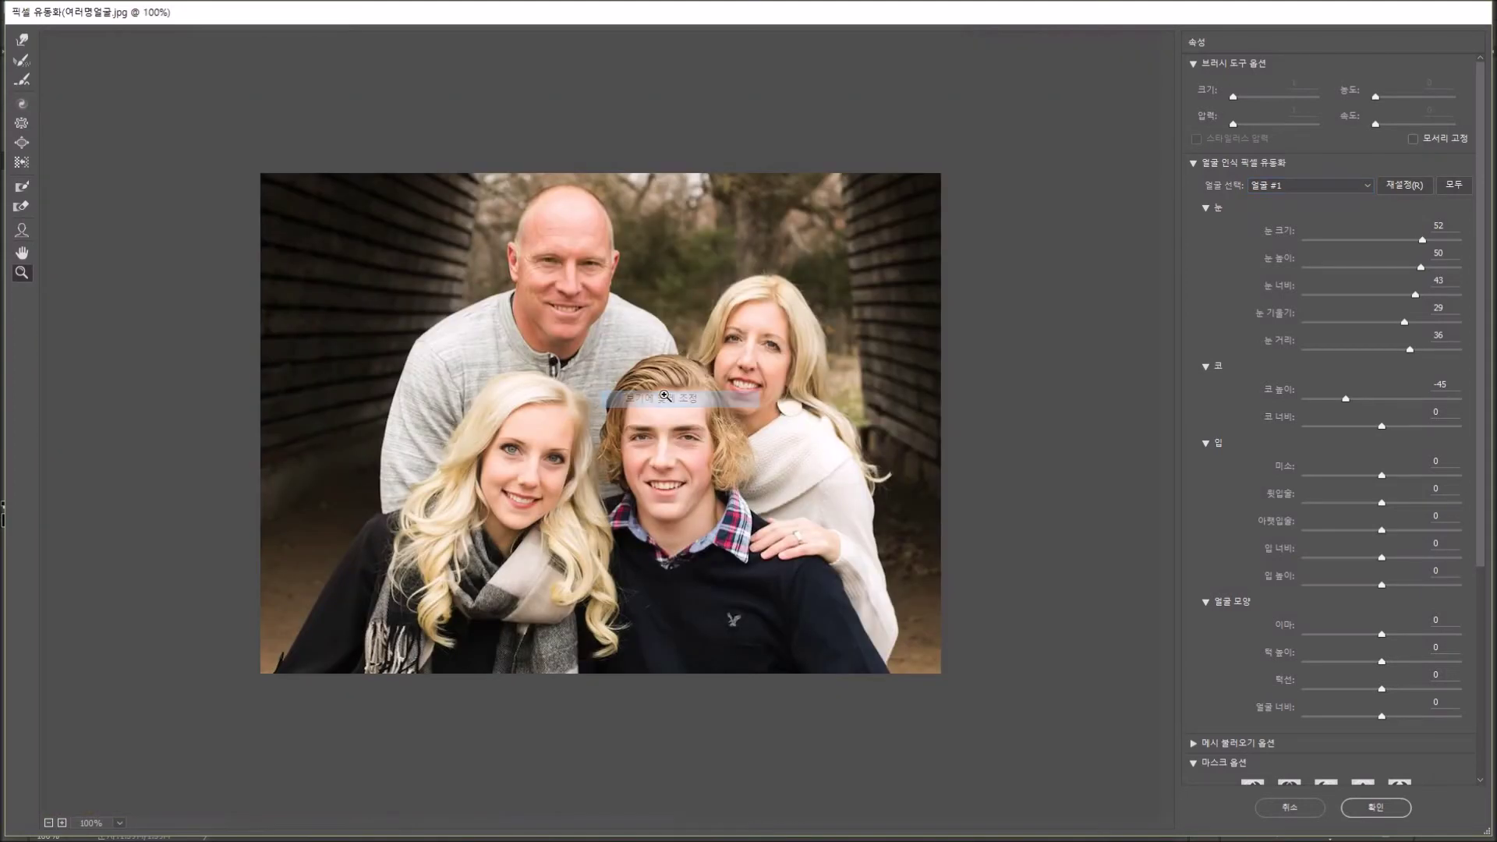
click(1341, 191)
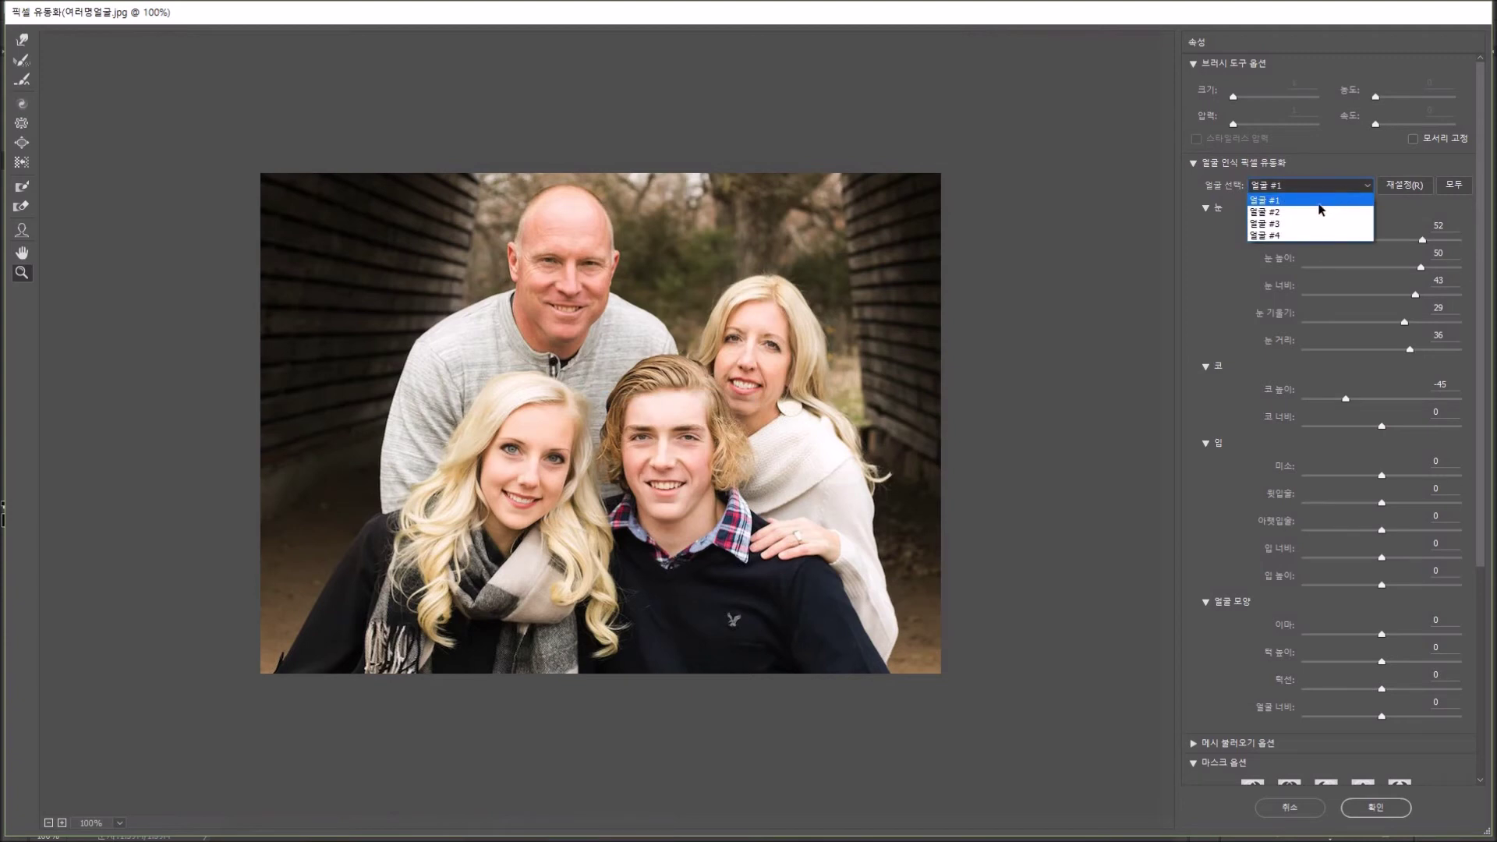
click(545, 428)
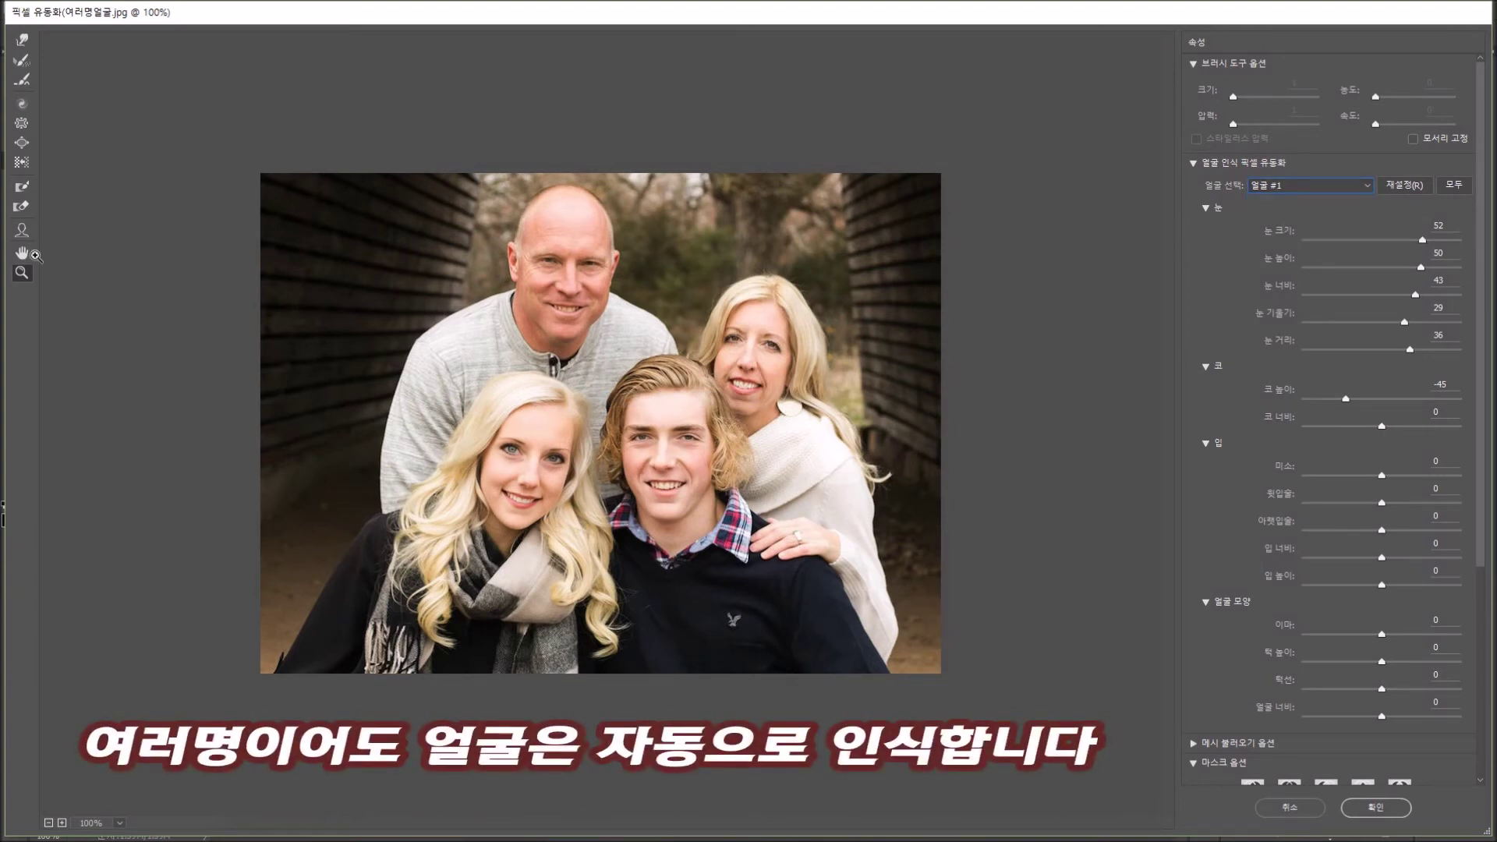
Step: Target the father's face (얼굴 #2) with the Face tool and zoom in to 400% on him
click(22, 230)
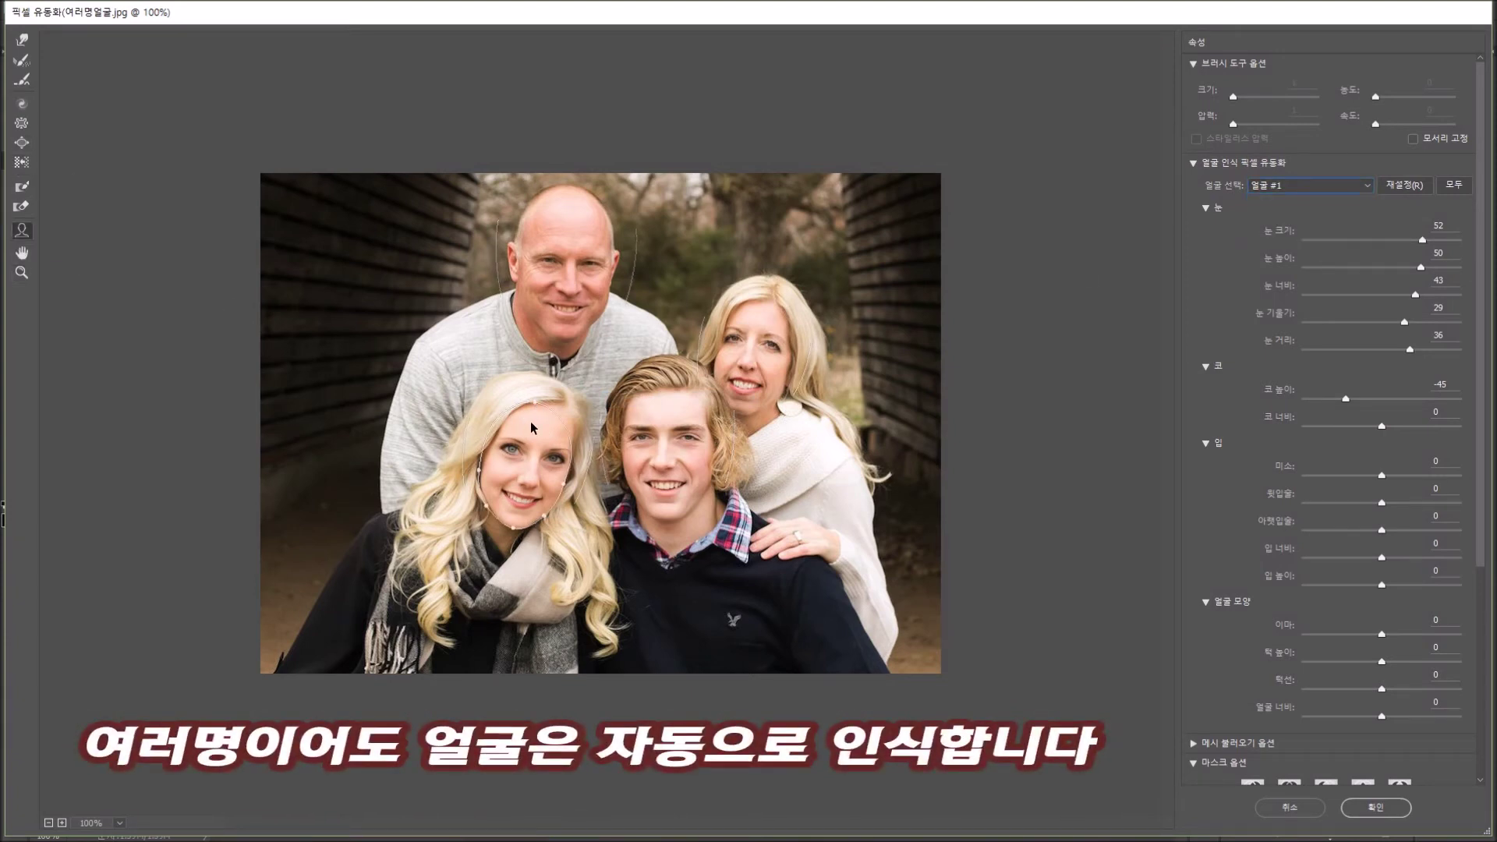
click(565, 272)
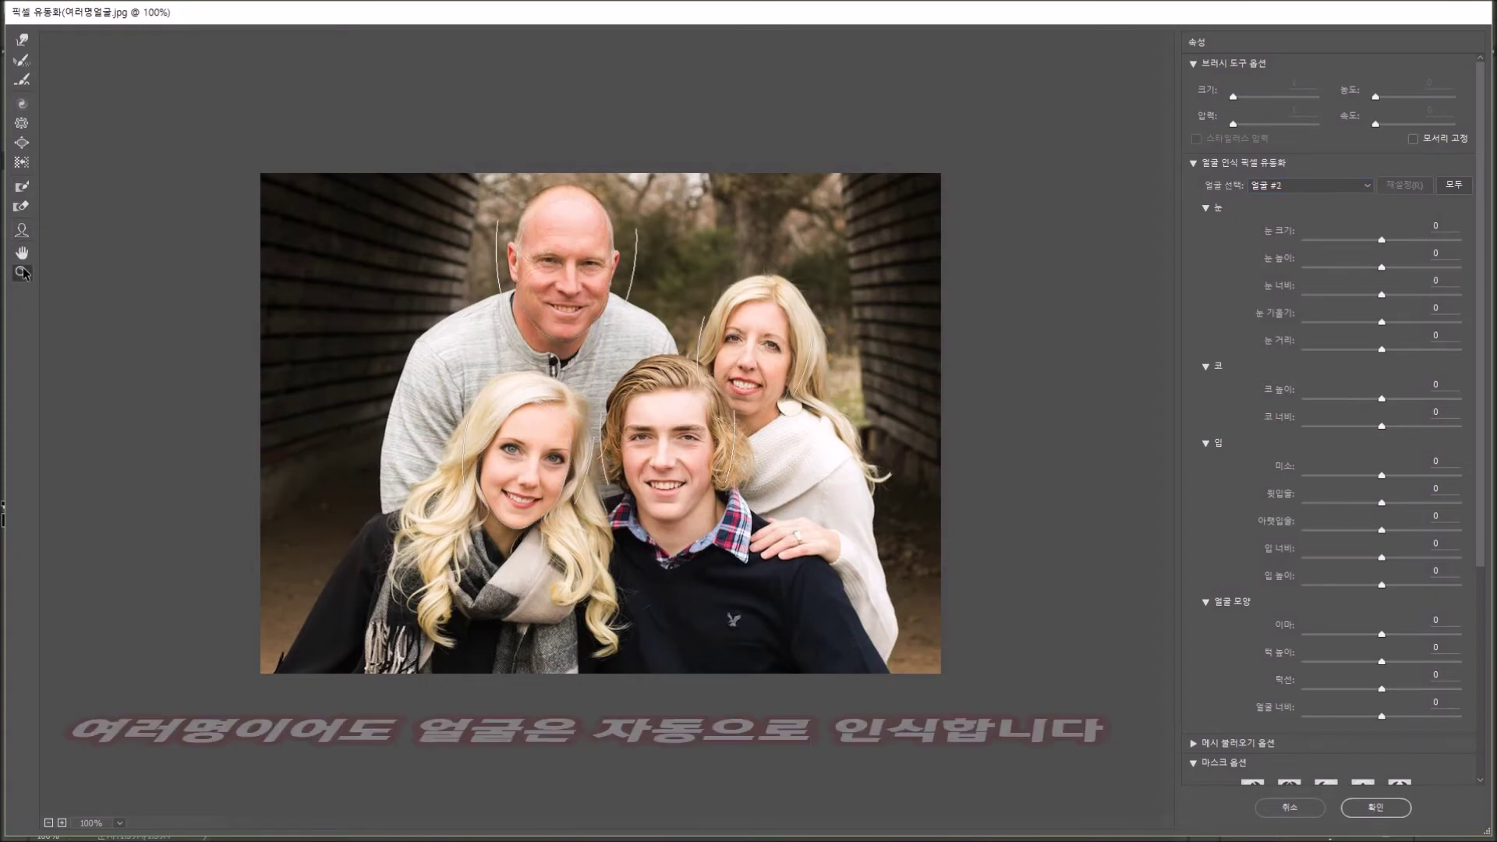
key(z)
click(568, 287)
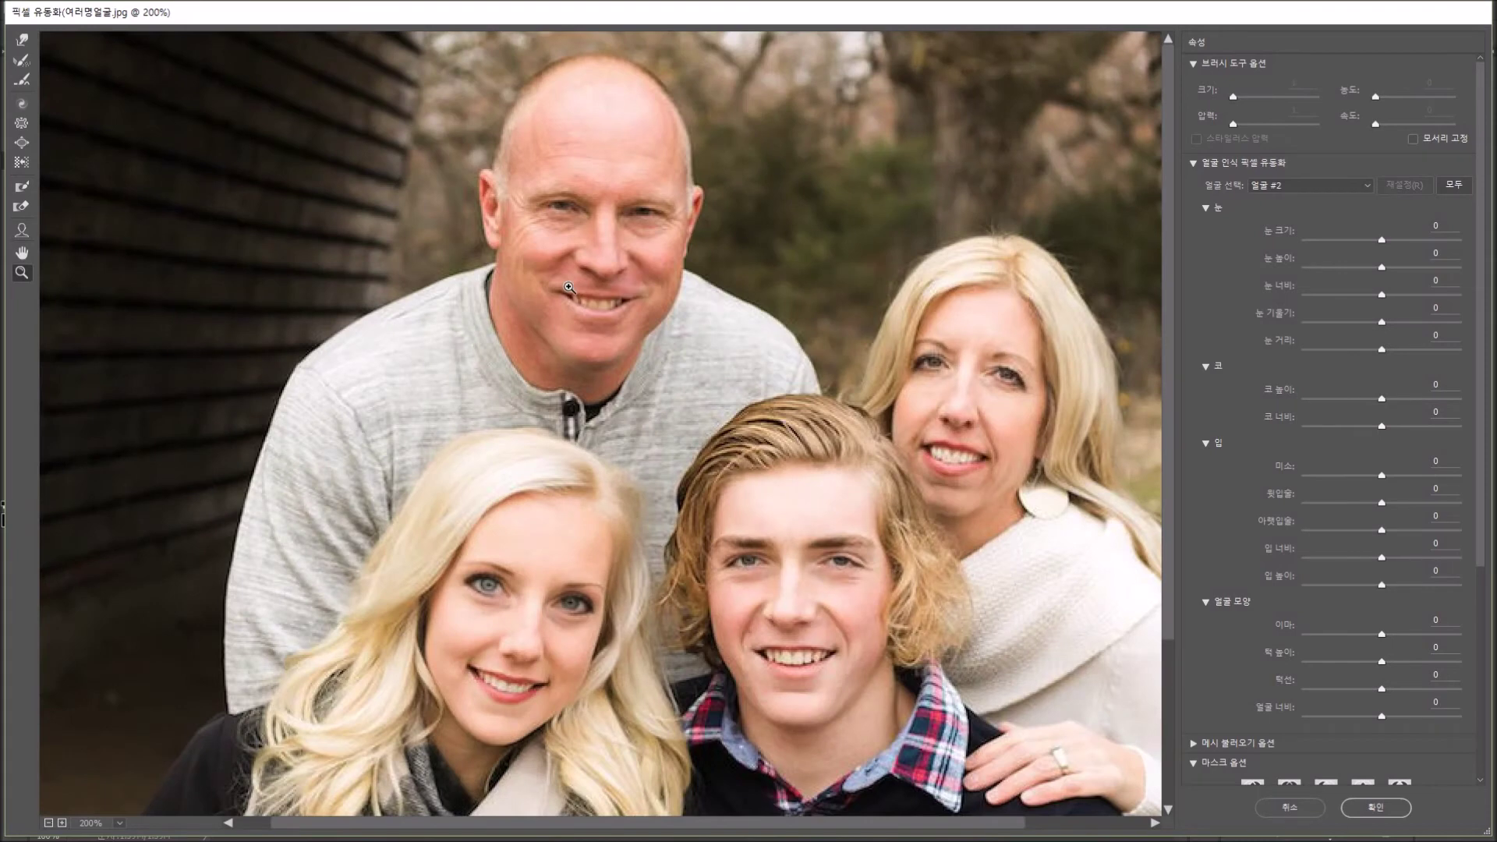
click(590, 256)
click(585, 297)
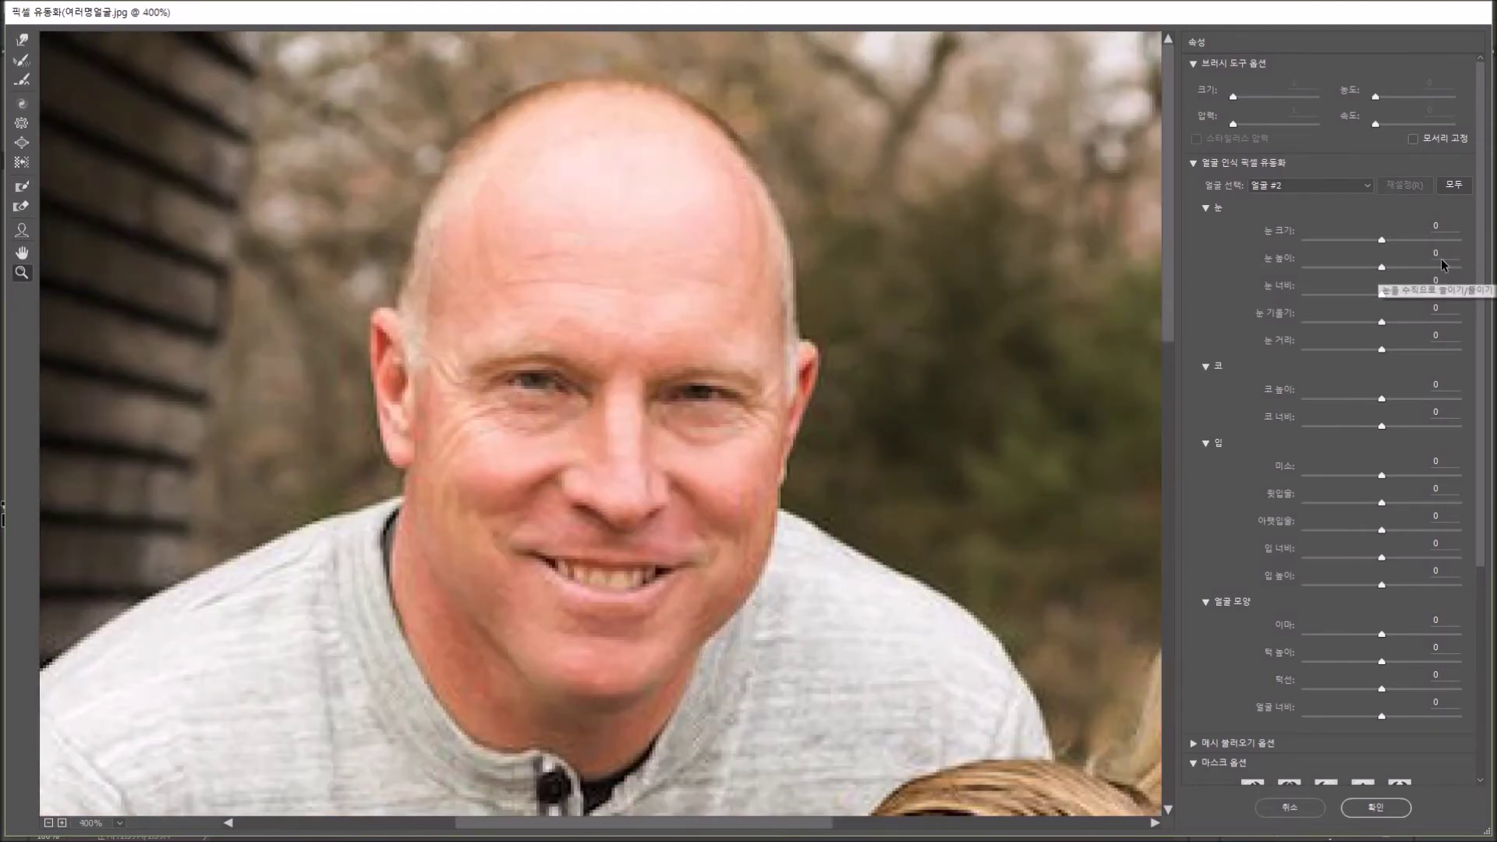
Step: Enlarge the father's eyes and raise them to eye height 30
drag(1382, 239, 1402, 249)
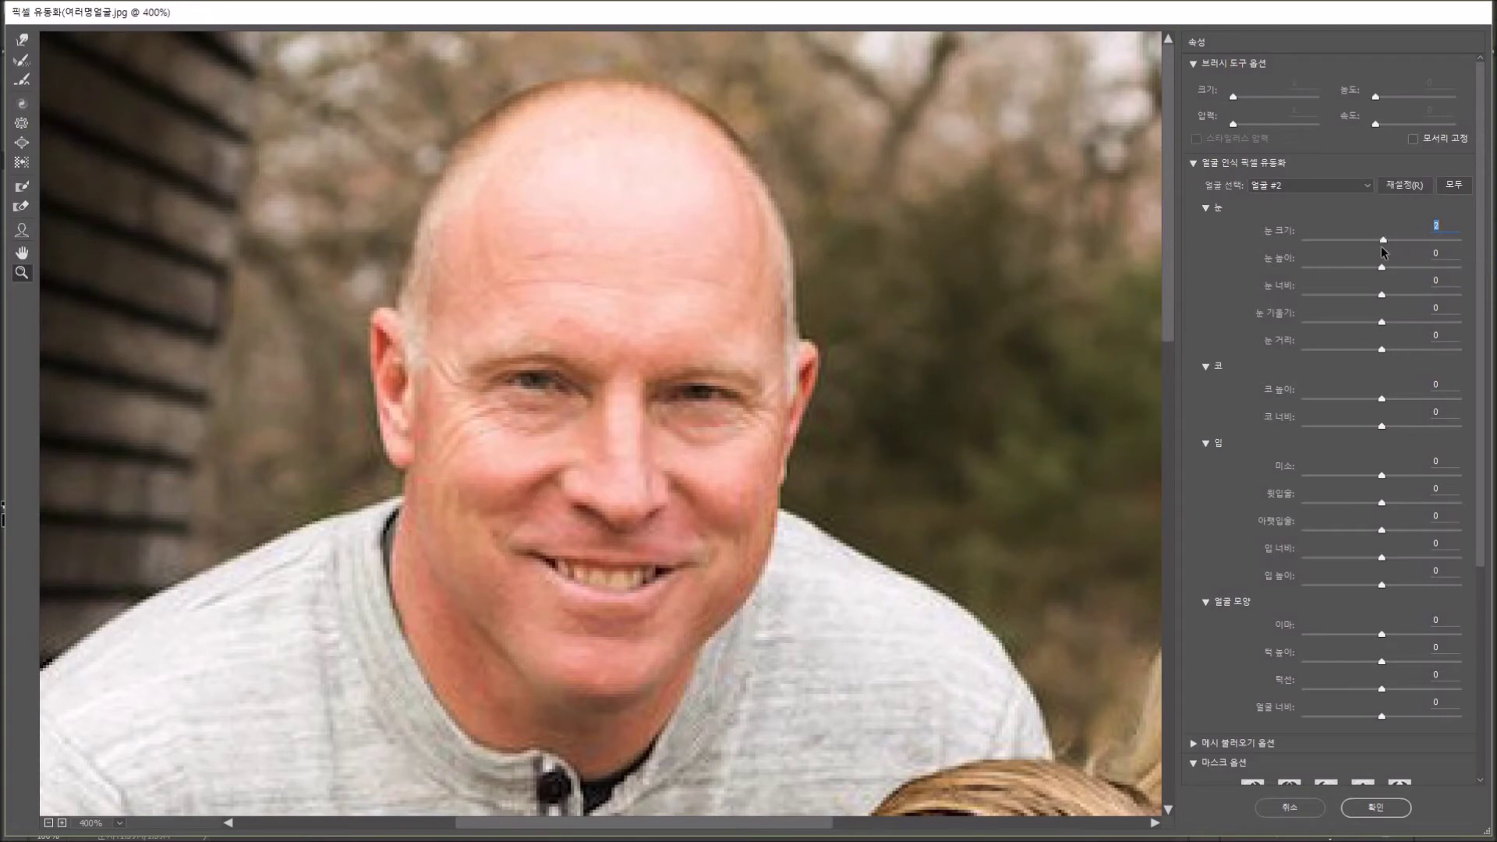
drag(1384, 267, 1407, 300)
click(737, 365)
Step: Zoom the preview out to 200%, then back in closer on the father's head
right_click(95, 254)
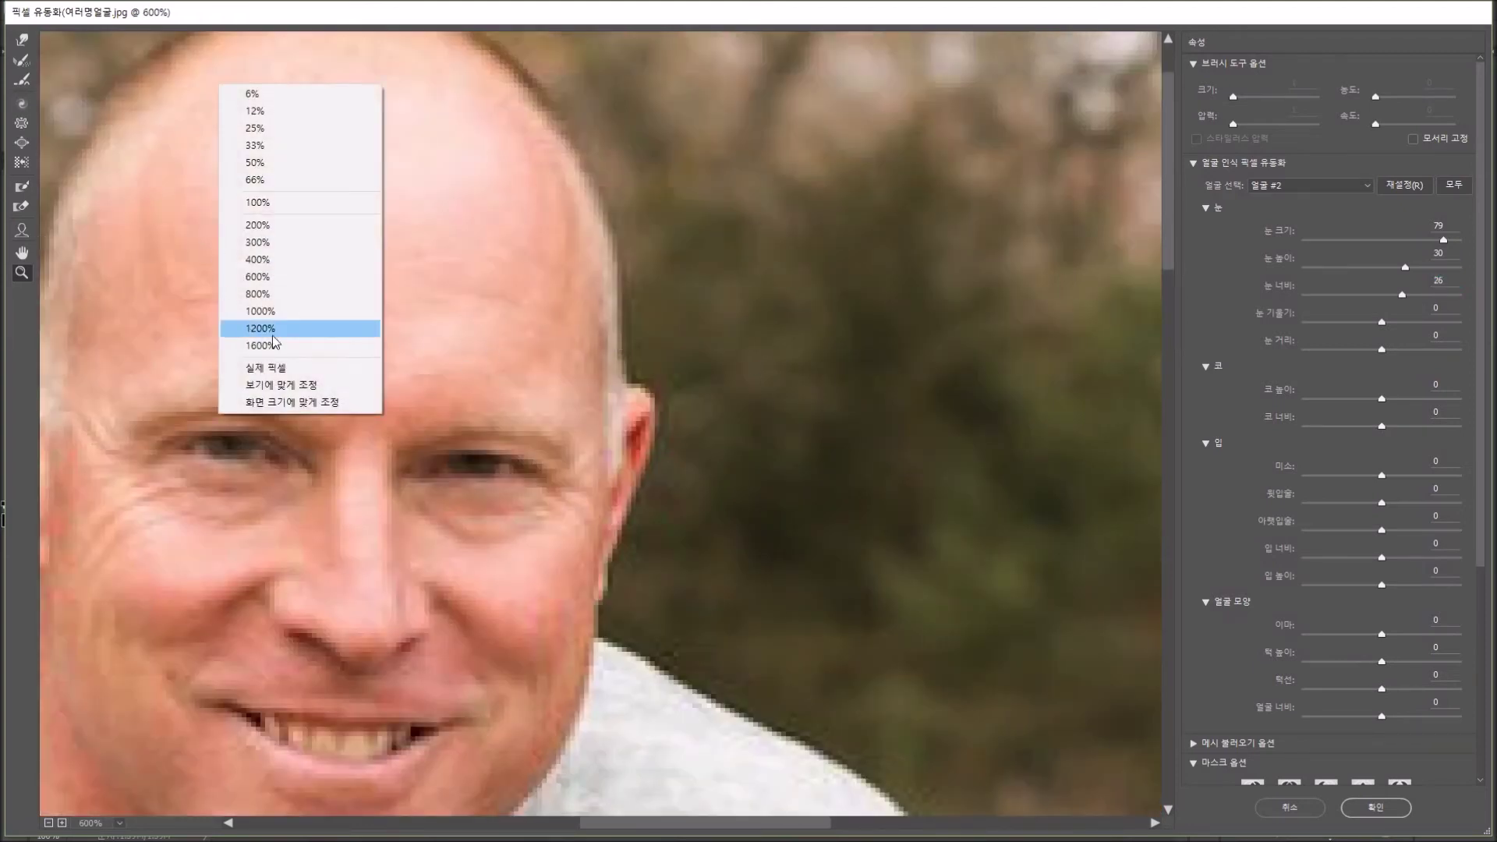
click(289, 226)
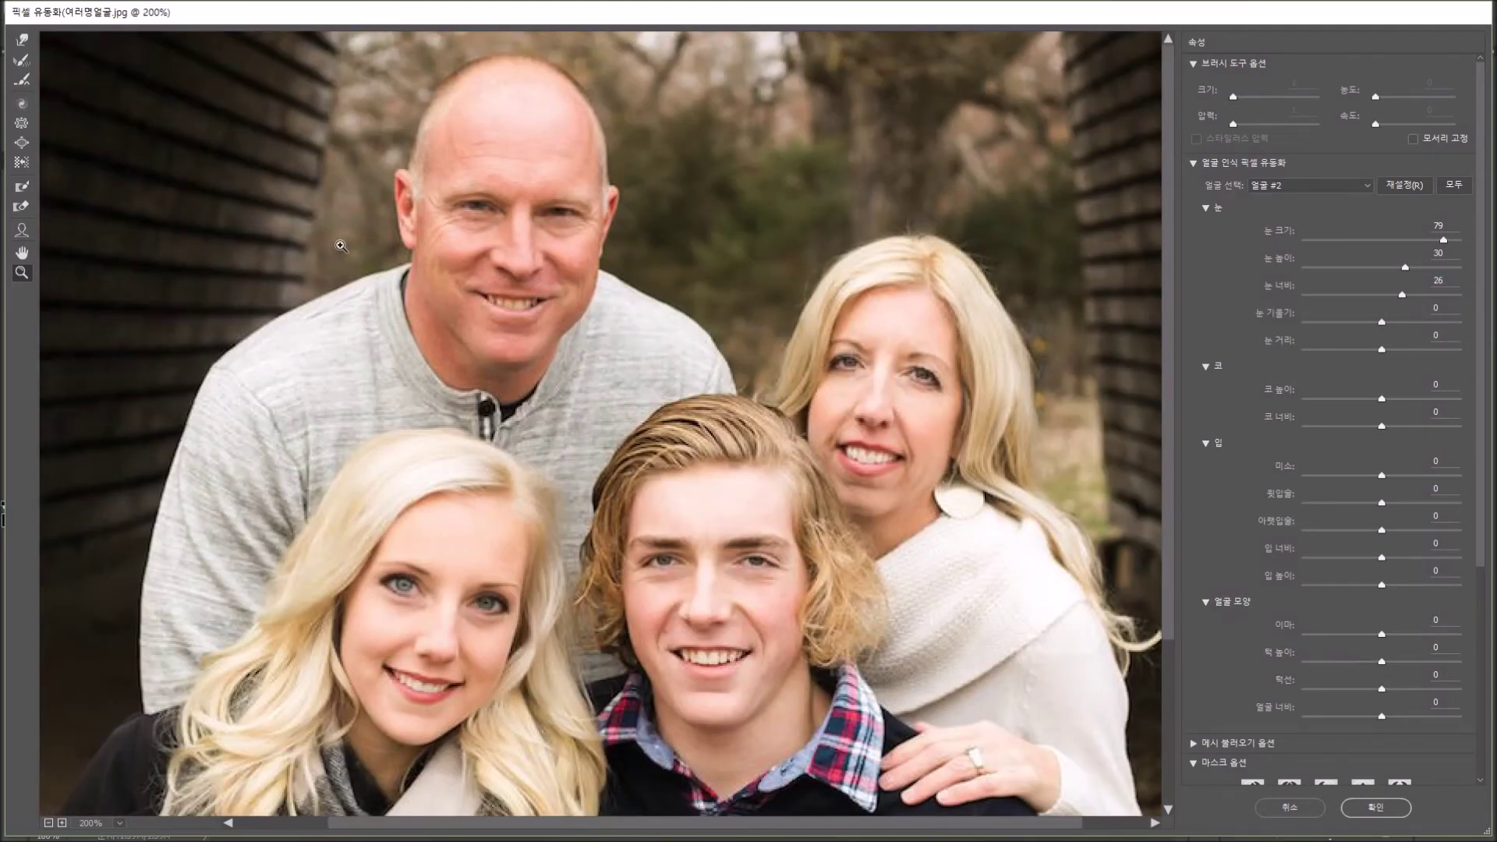
click(510, 155)
click(608, 190)
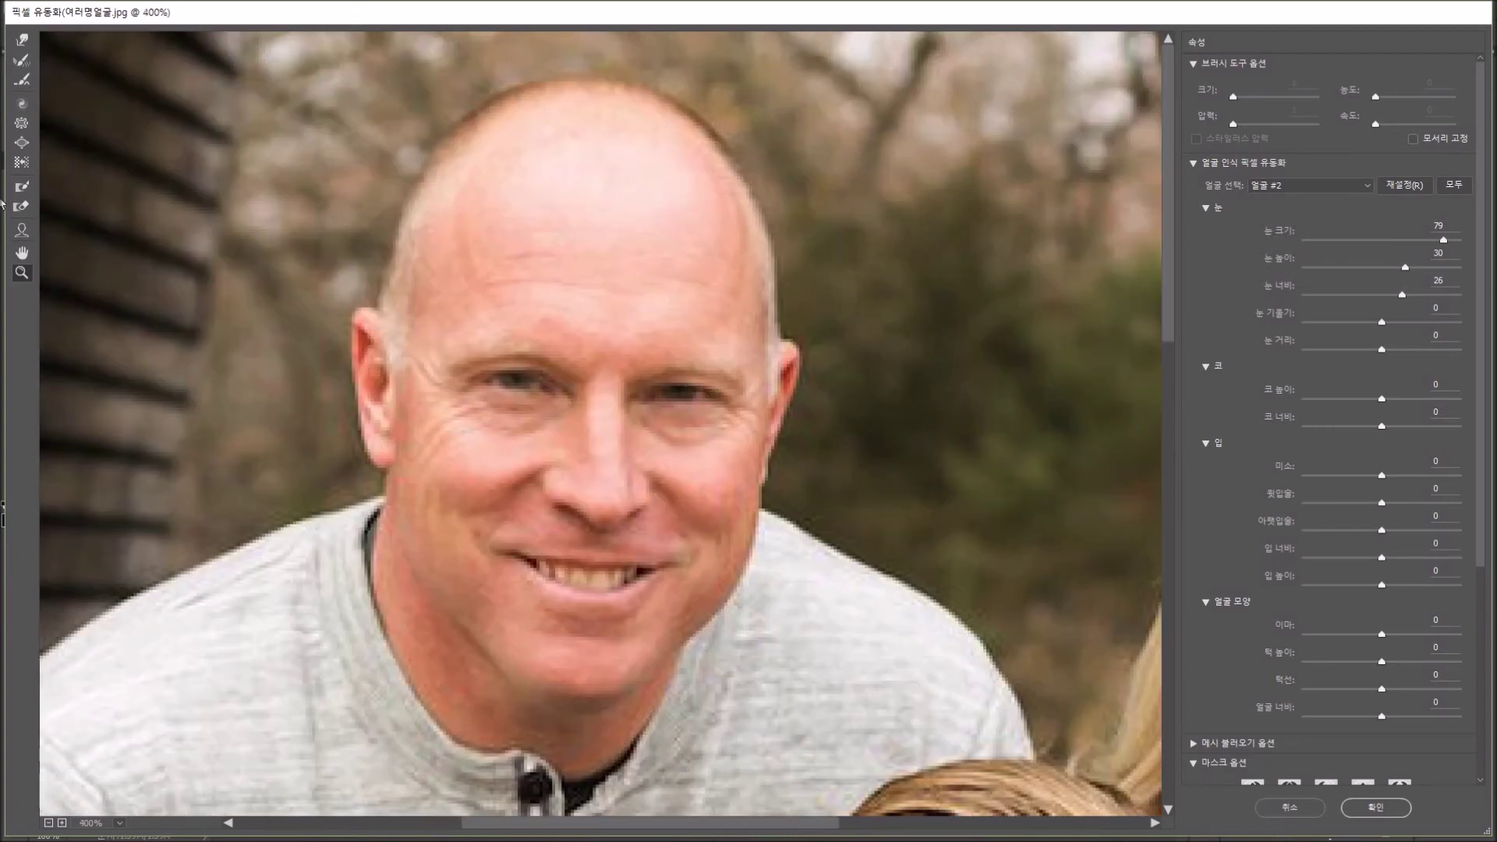
click(22, 230)
mouse_move(716, 405)
Step: Shrink the father's eyes to -34, and push his smile and nose height to 100
drag(719, 372, 702, 380)
mouse_move(607, 513)
drag(599, 527, 597, 499)
mouse_move(603, 560)
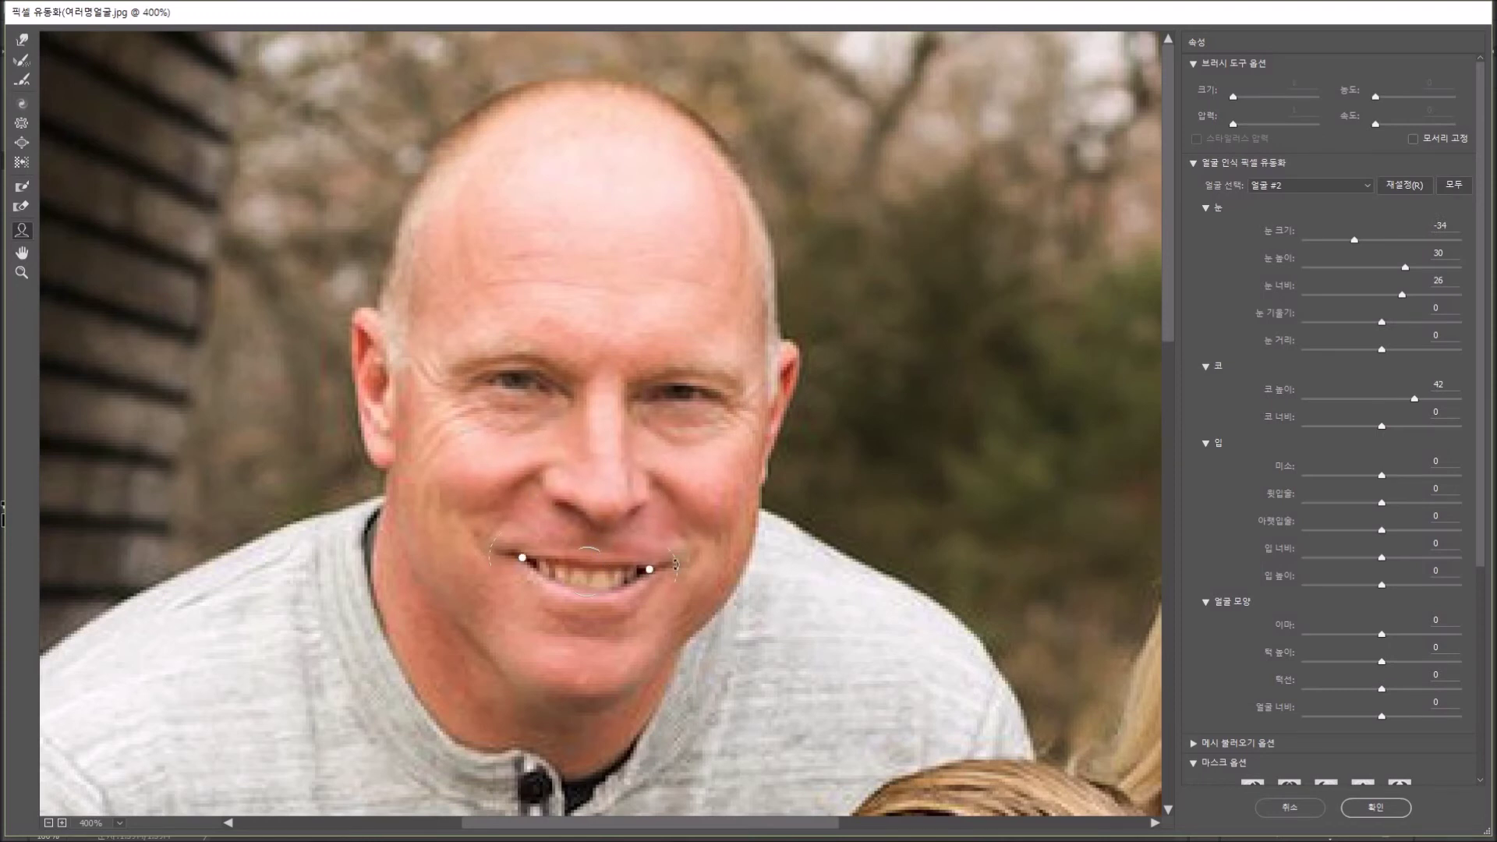
drag(673, 534, 688, 514)
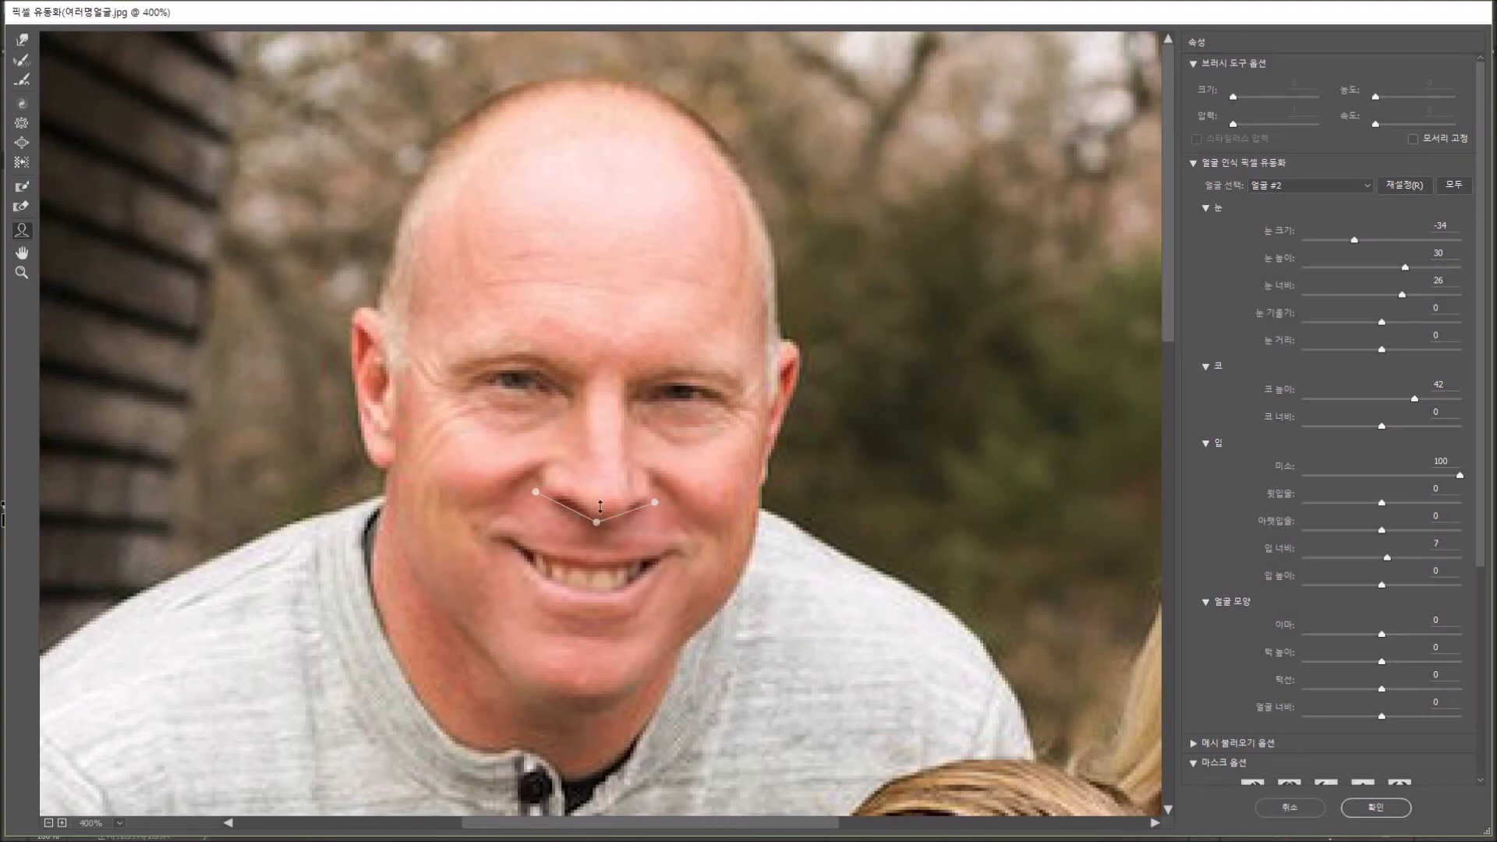
drag(602, 499, 601, 464)
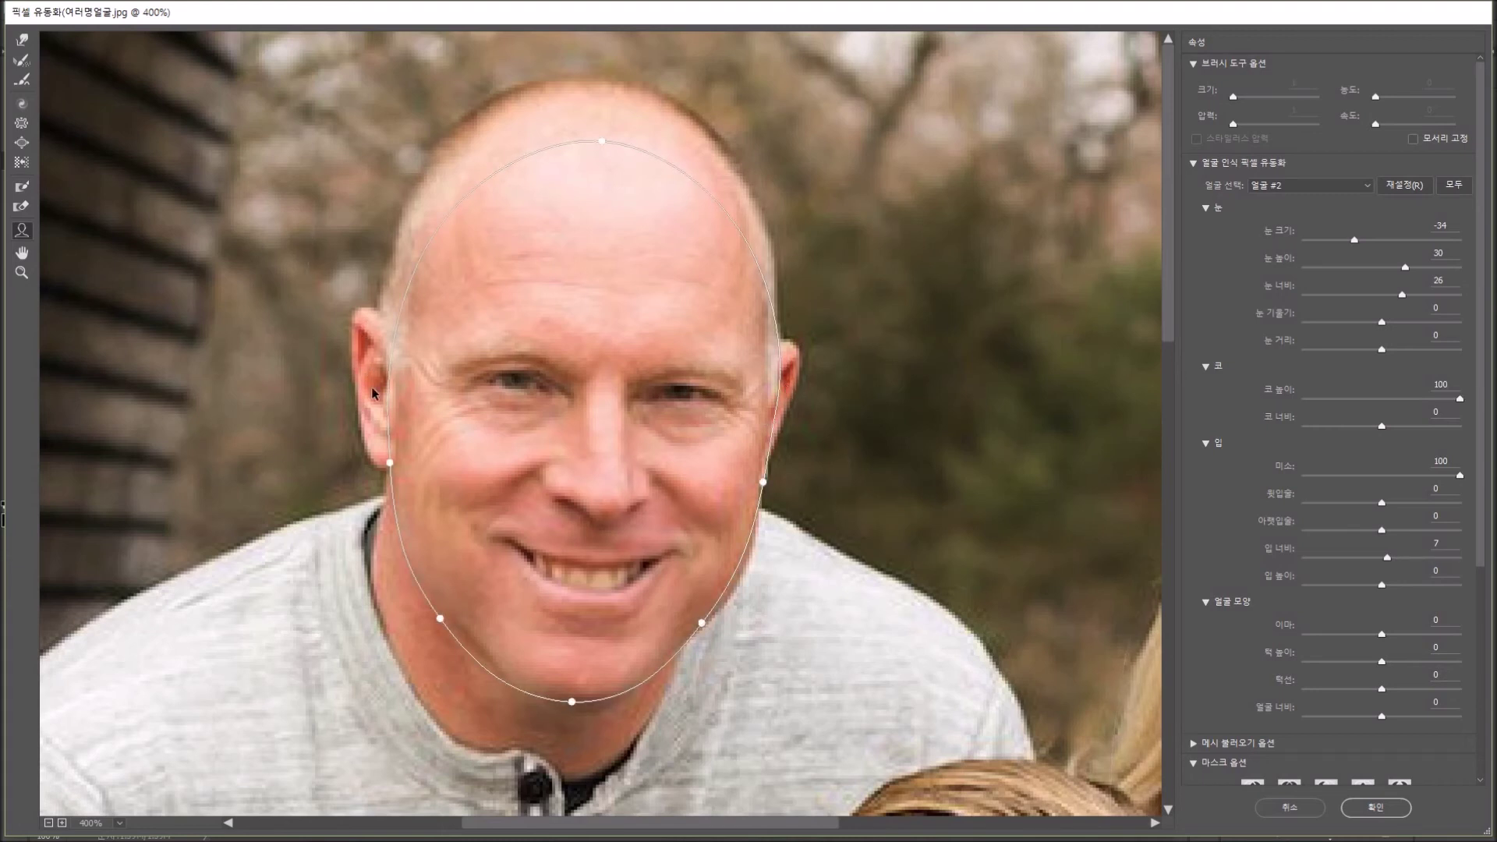
Step: Lower the father's forehead to -100 and set his jawline to 22
drag(601, 142, 593, 185)
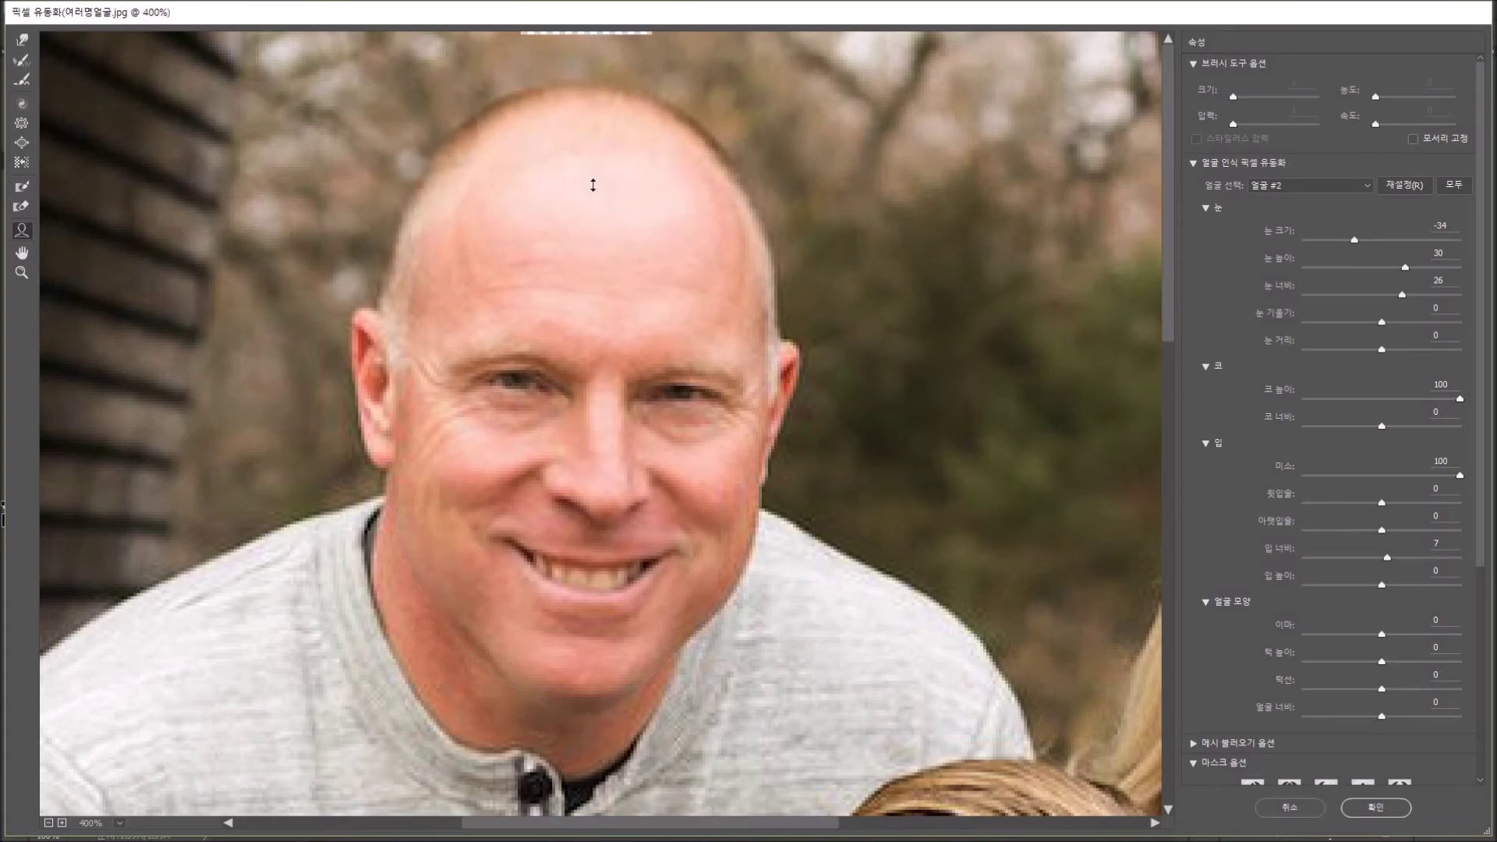
drag(592, 185, 592, 184)
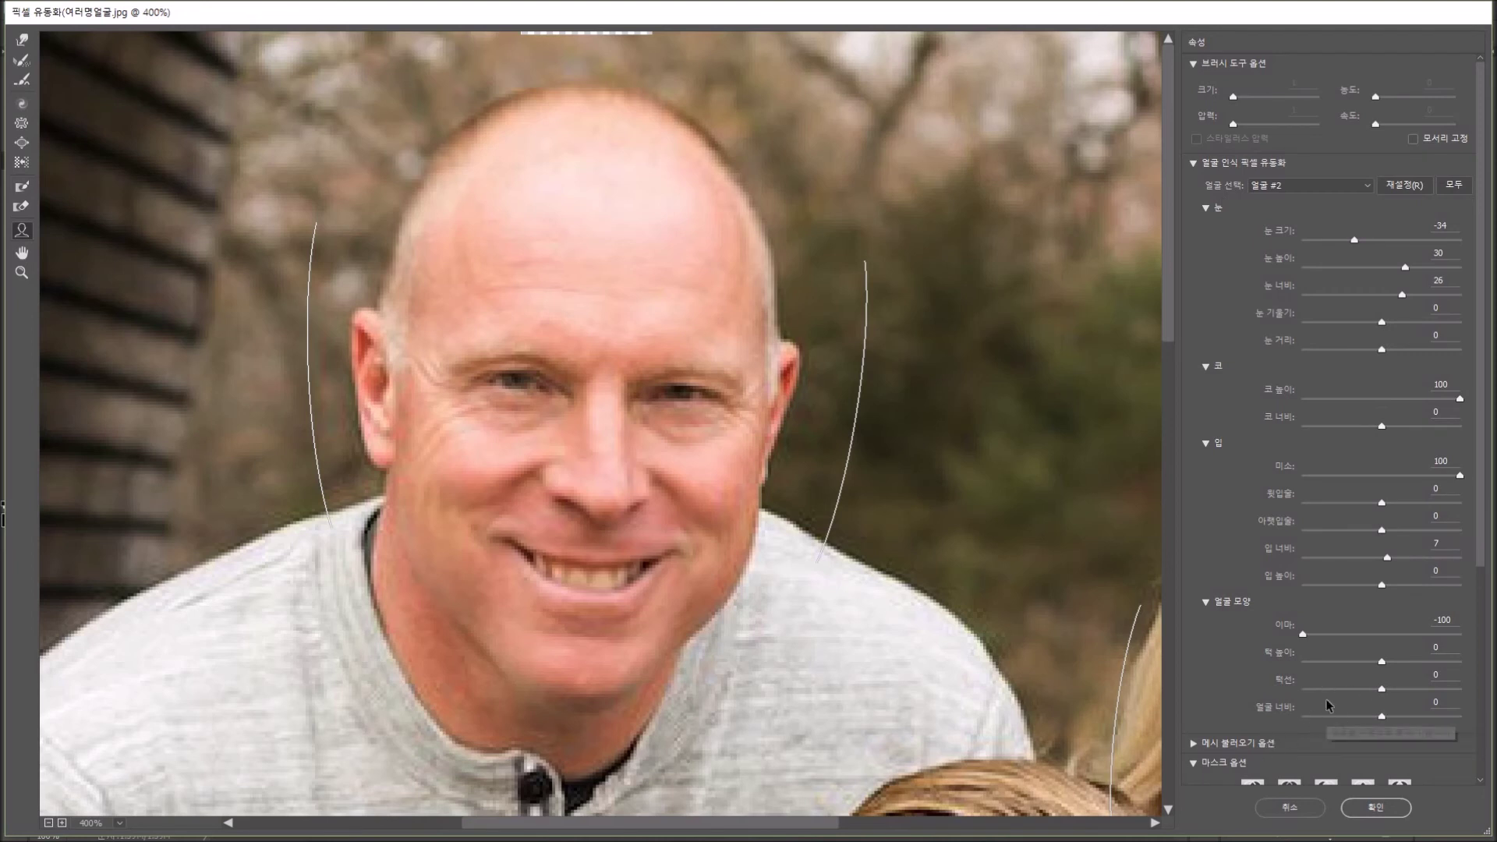
drag(1383, 689, 1400, 692)
click(22, 143)
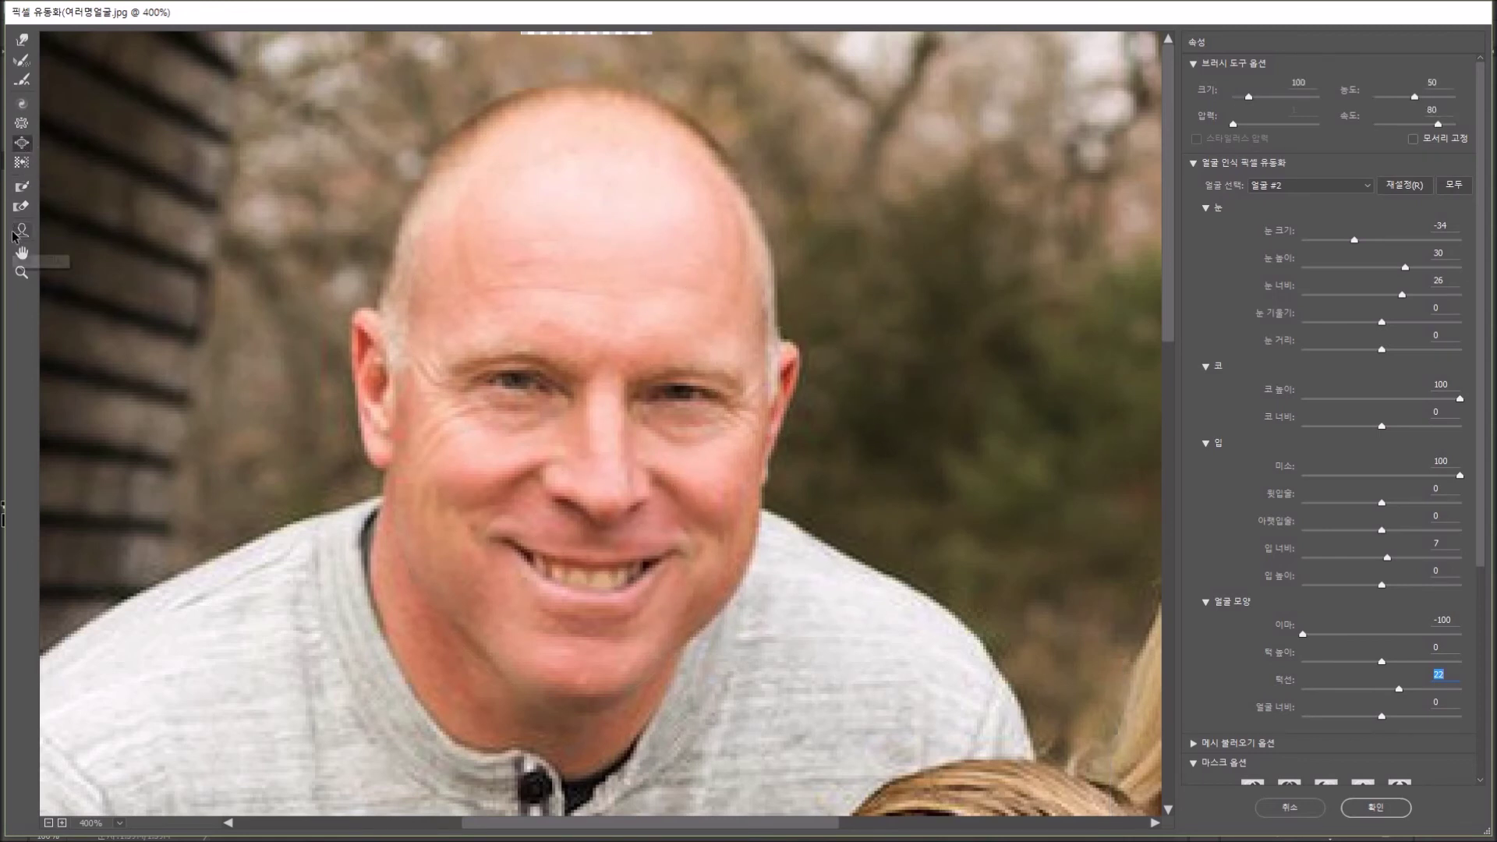
click(21, 272)
Step: Fit the photo, zoom to 300% on the boy, and select 얼굴 #3
right_click(678, 357)
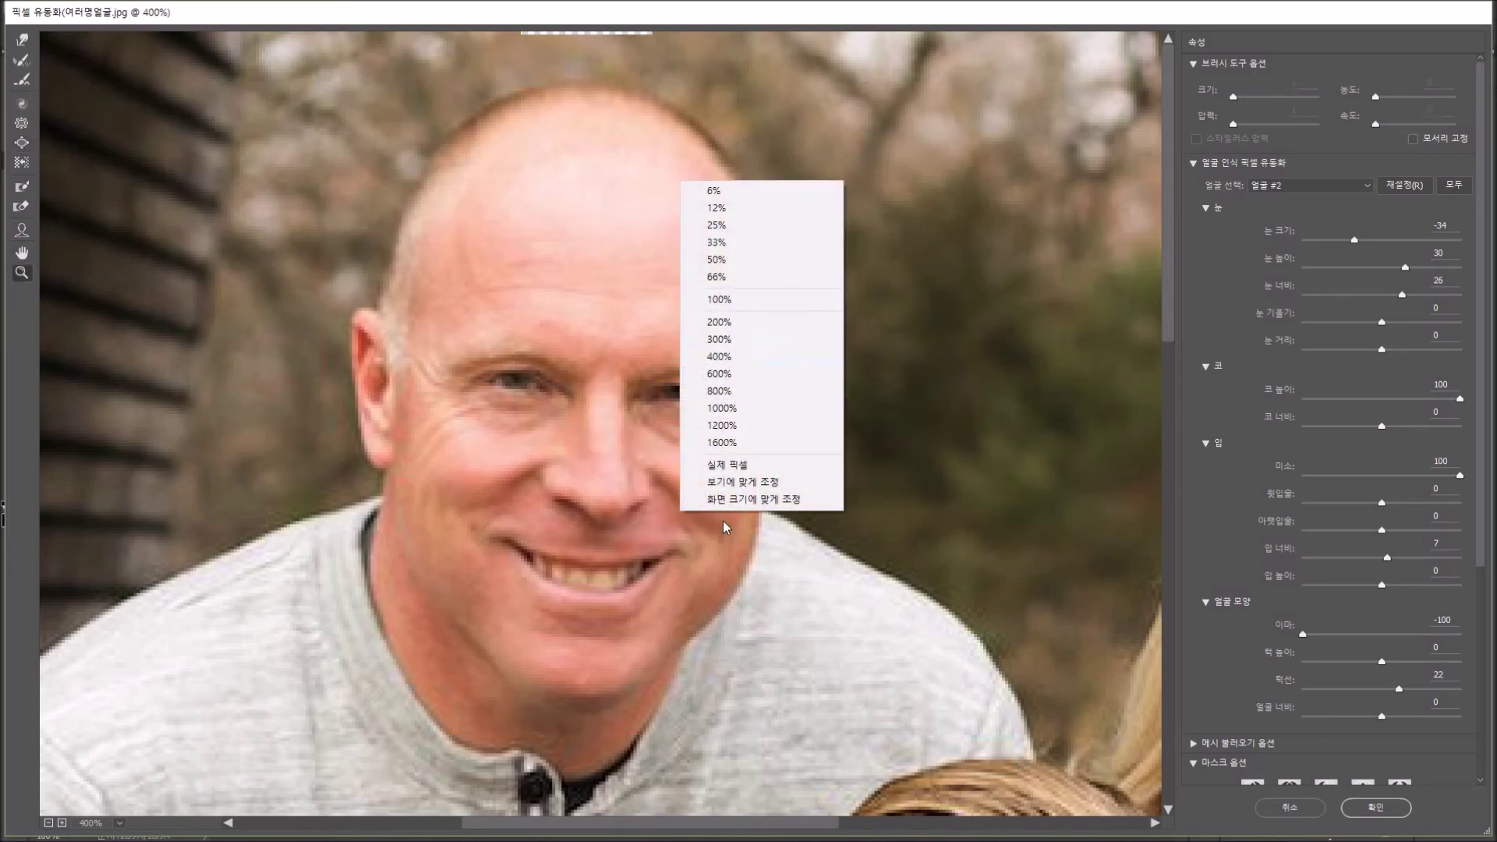
click(756, 483)
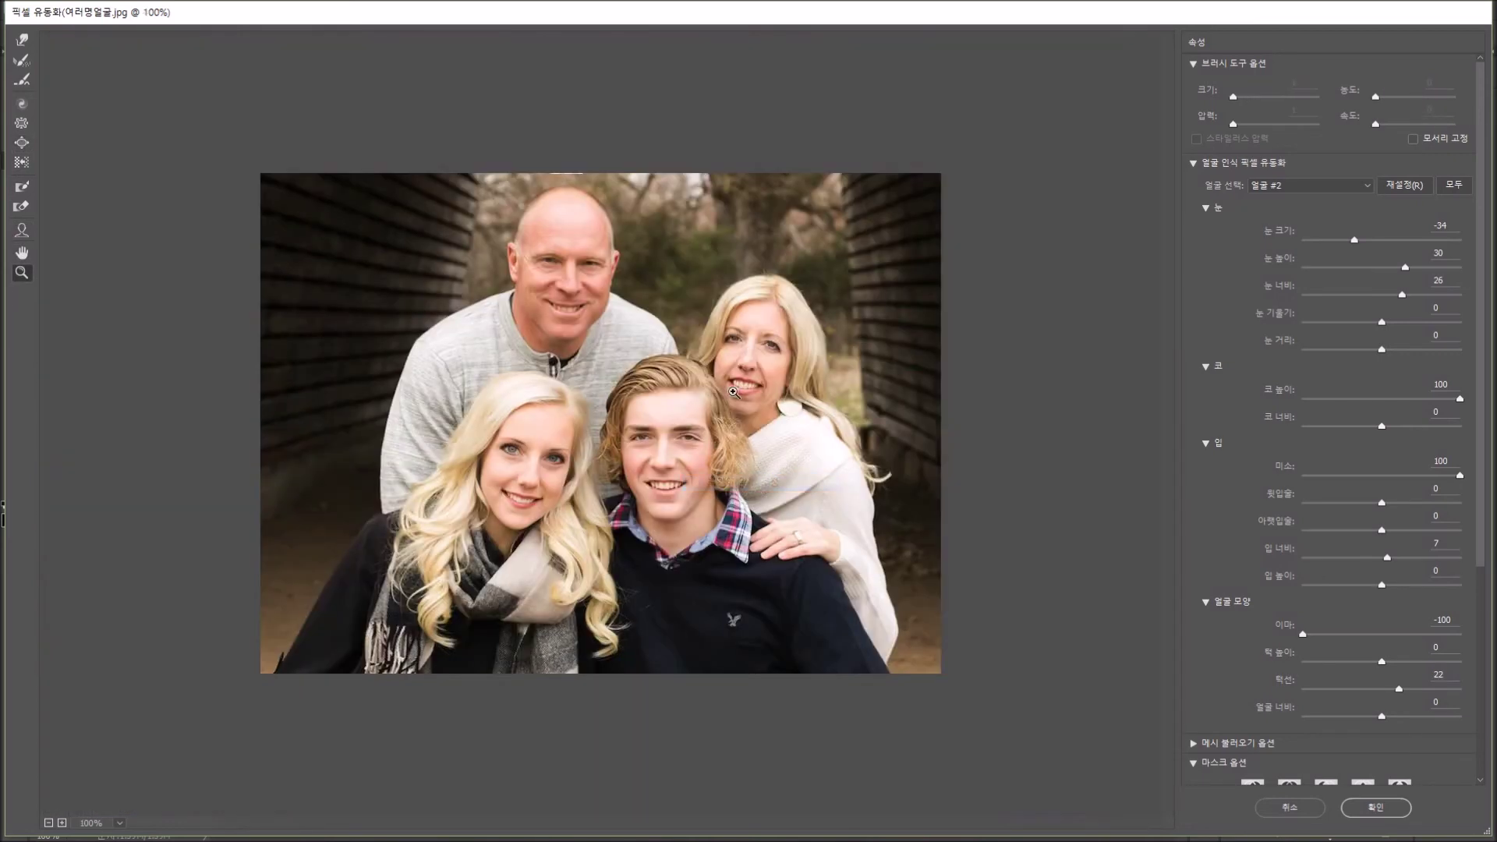
click(680, 443)
click(594, 461)
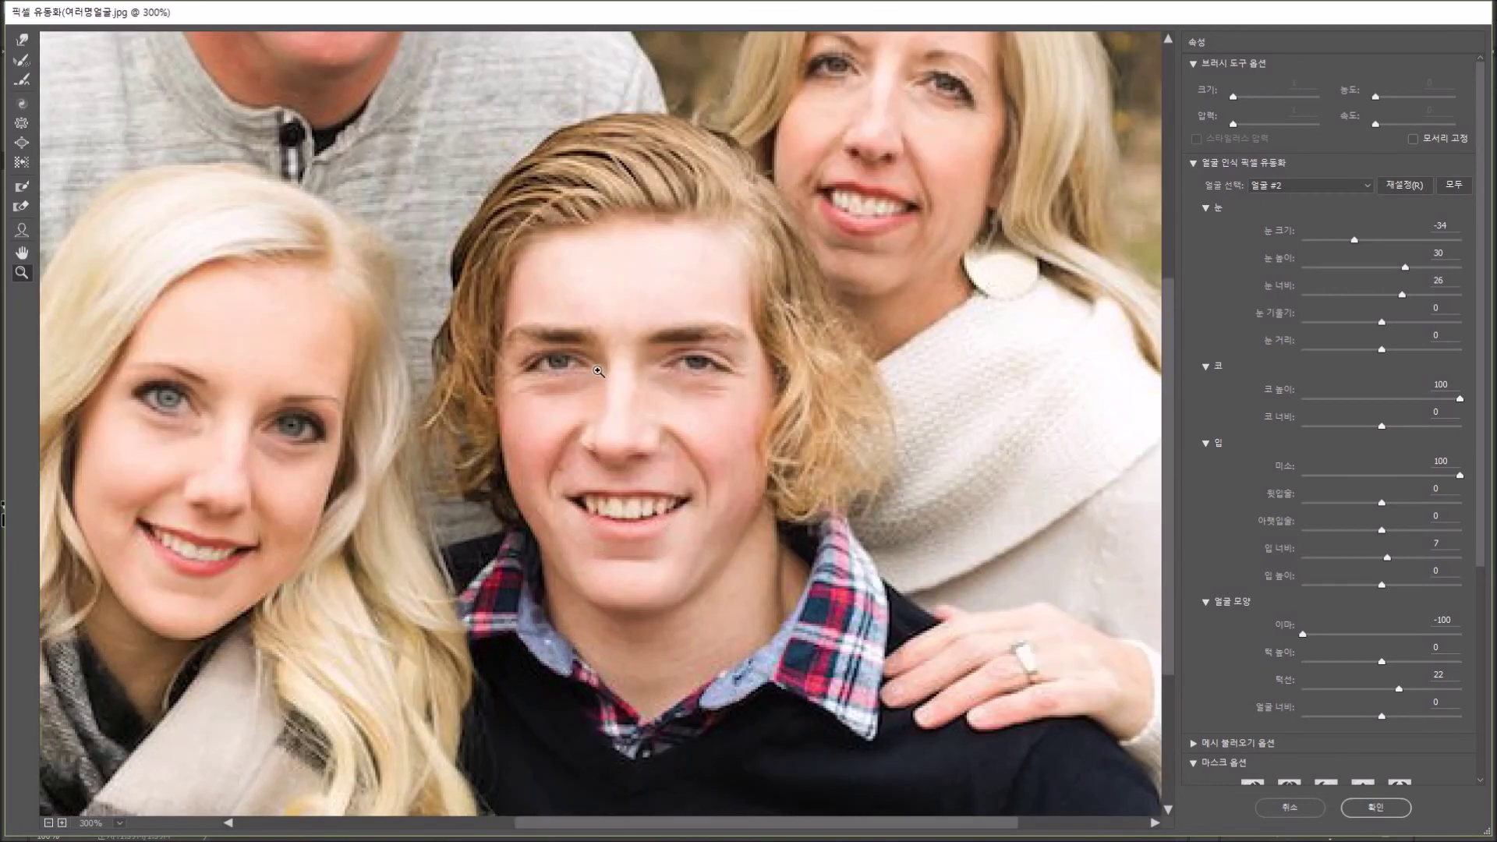
click(1310, 185)
click(1279, 233)
Step: Give the boy eye size 43, mouth width 38 and a wider face width
click(22, 230)
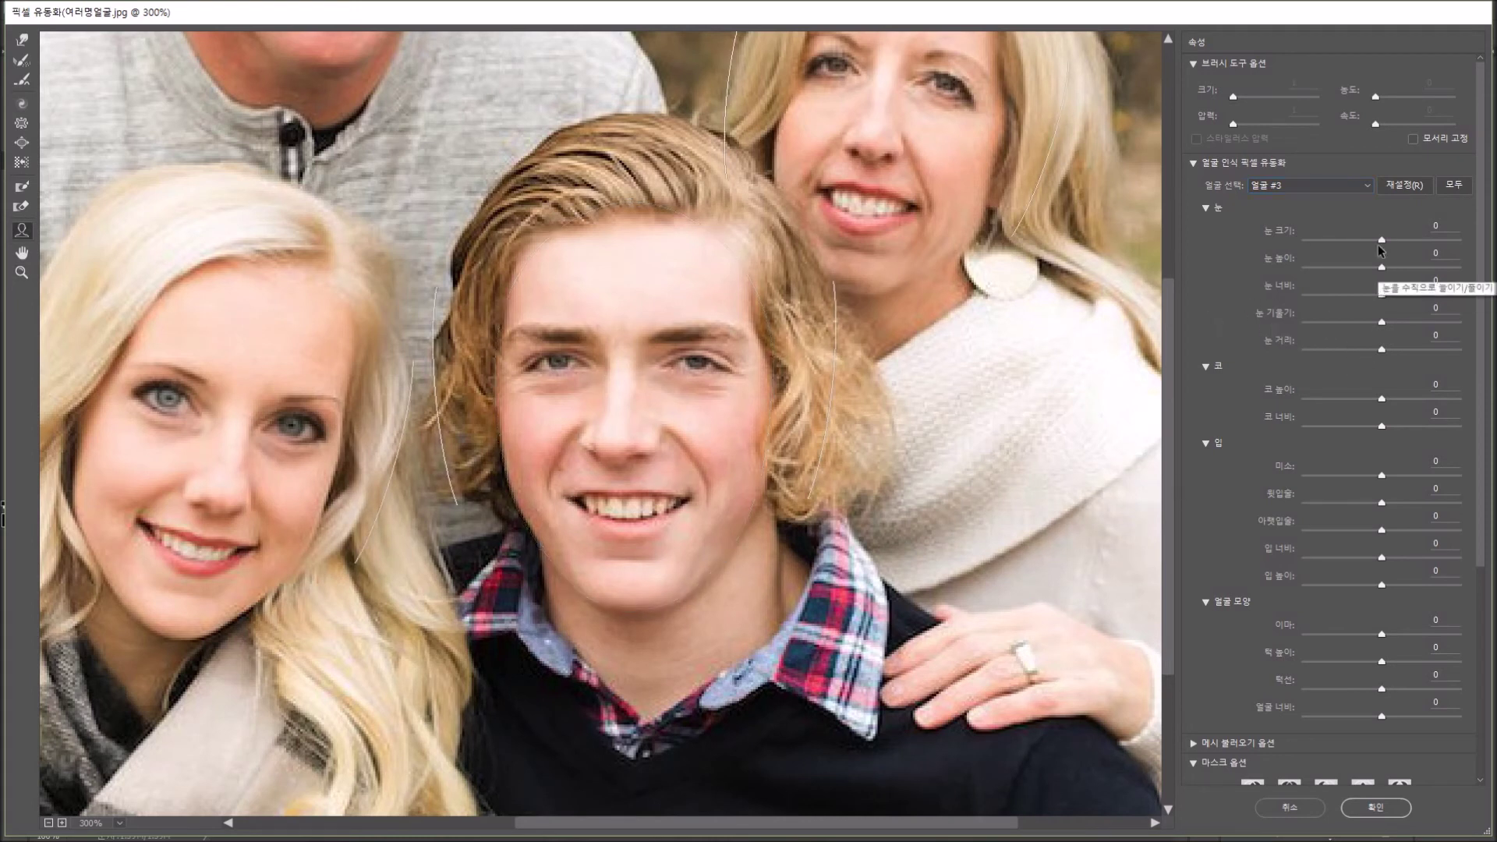
drag(1386, 238, 1415, 244)
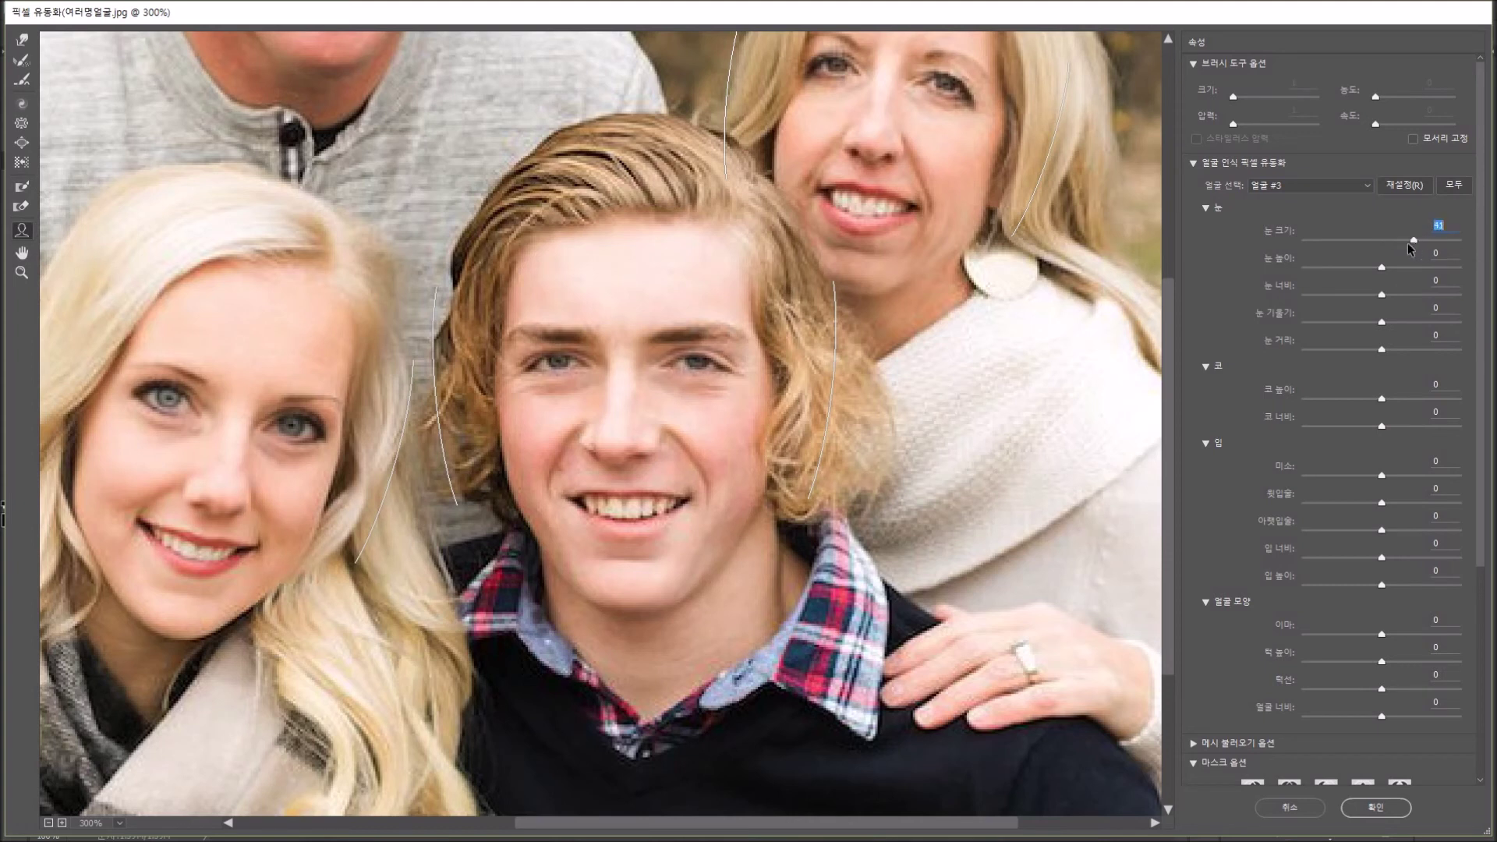
click(1383, 557)
drag(1390, 565, 1420, 564)
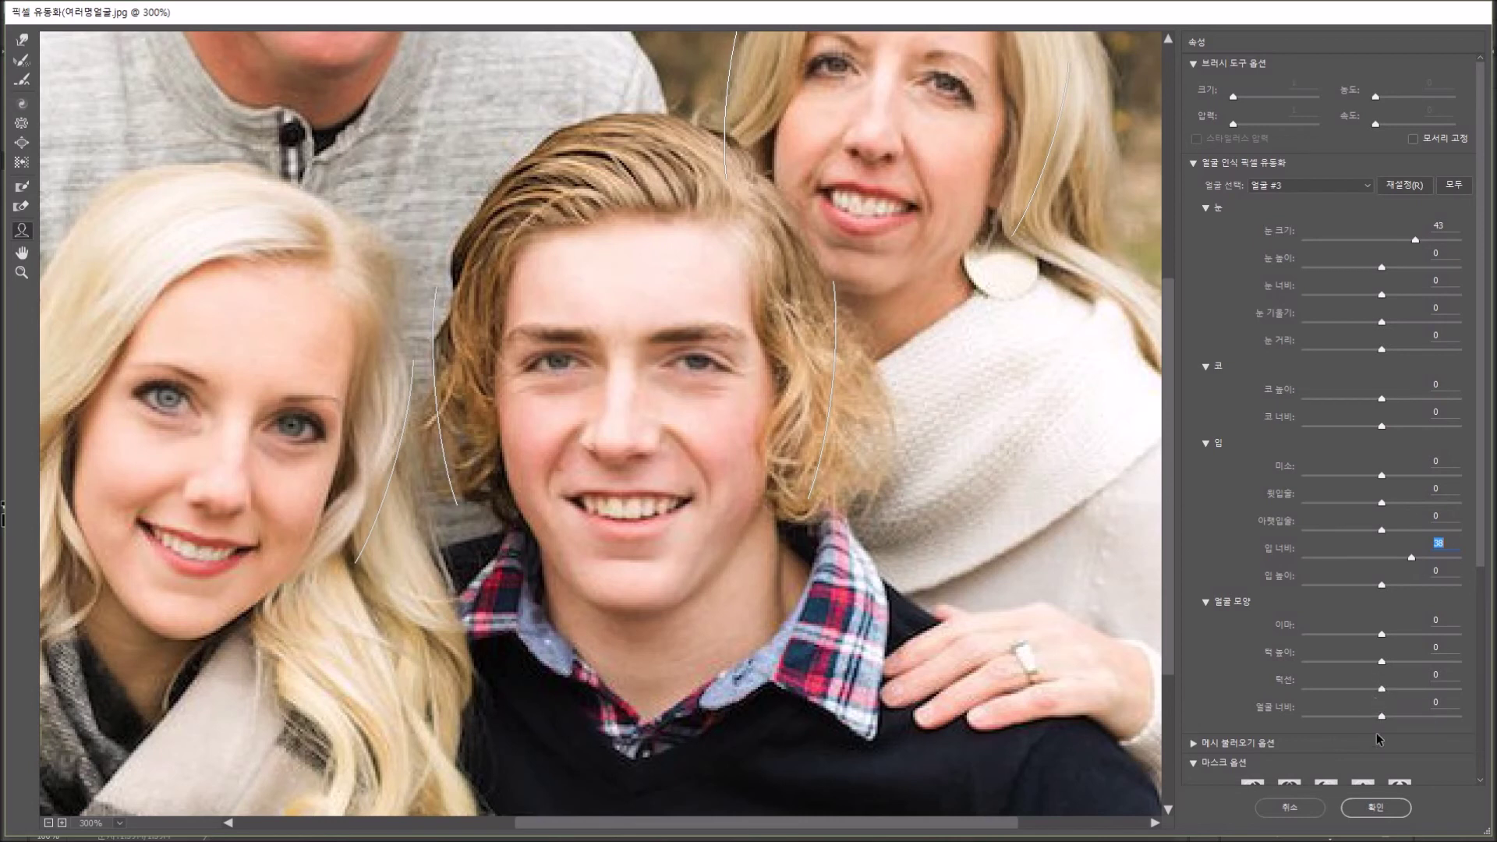
drag(1383, 716, 1412, 716)
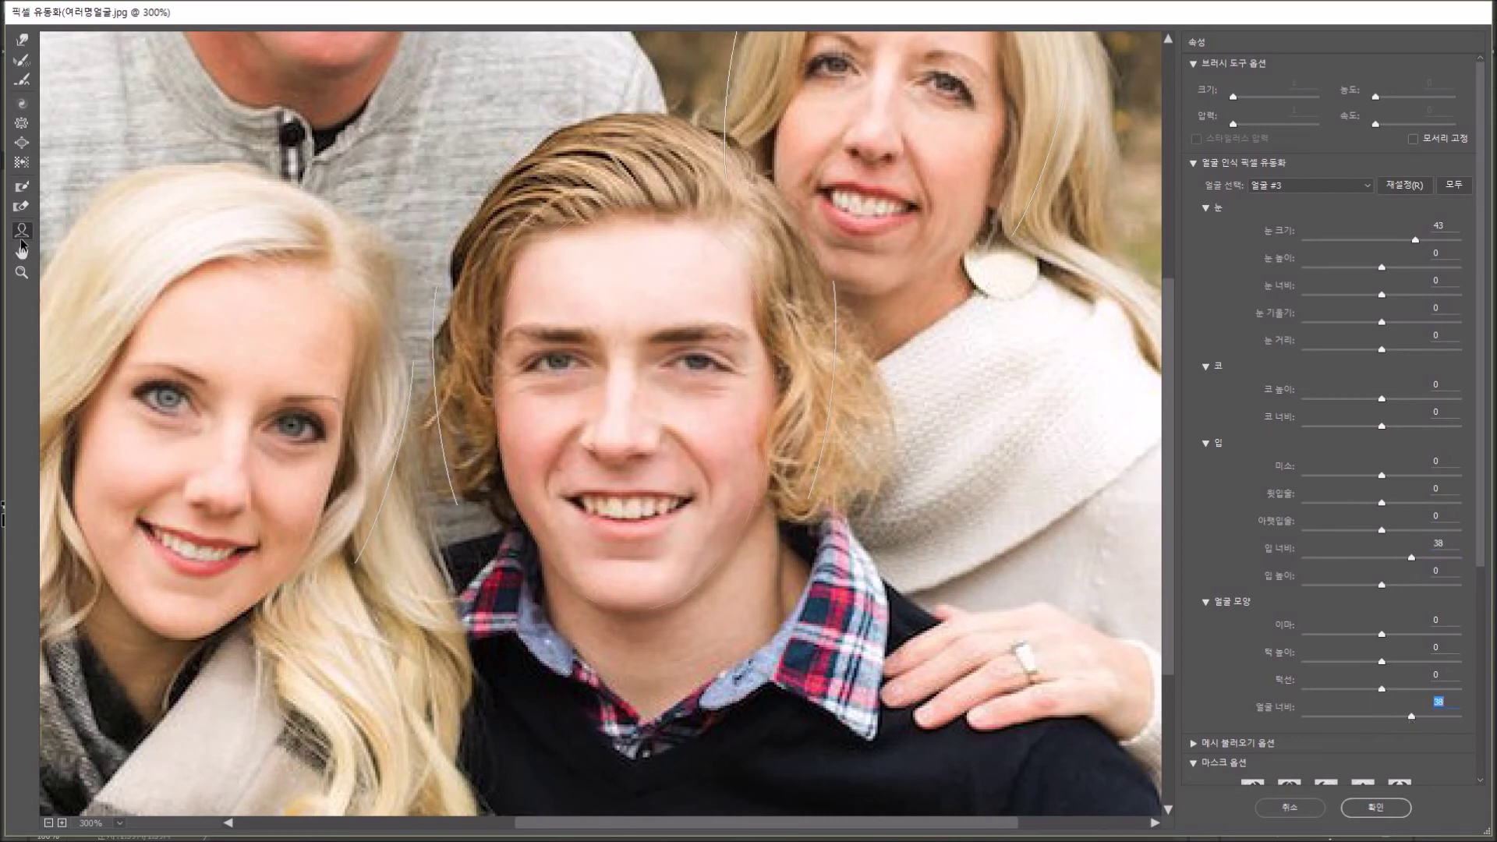
drag(1171, 364, 1168, 215)
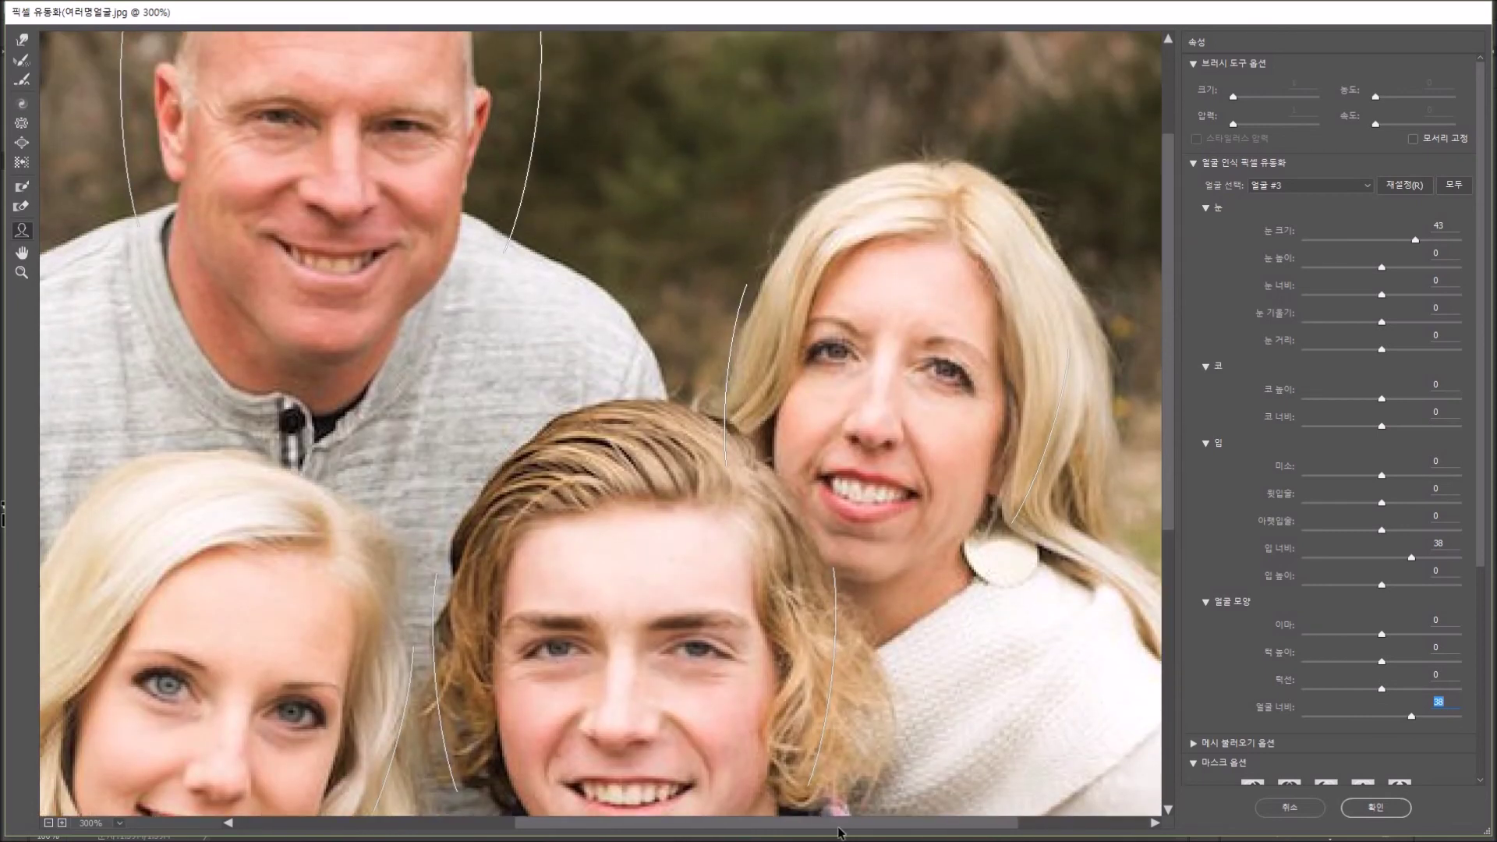
Step: Select 얼굴 #4, the woman at the back right, for reshaping
drag(836, 826, 910, 827)
click(1357, 188)
click(1279, 201)
click(1325, 186)
click(1311, 235)
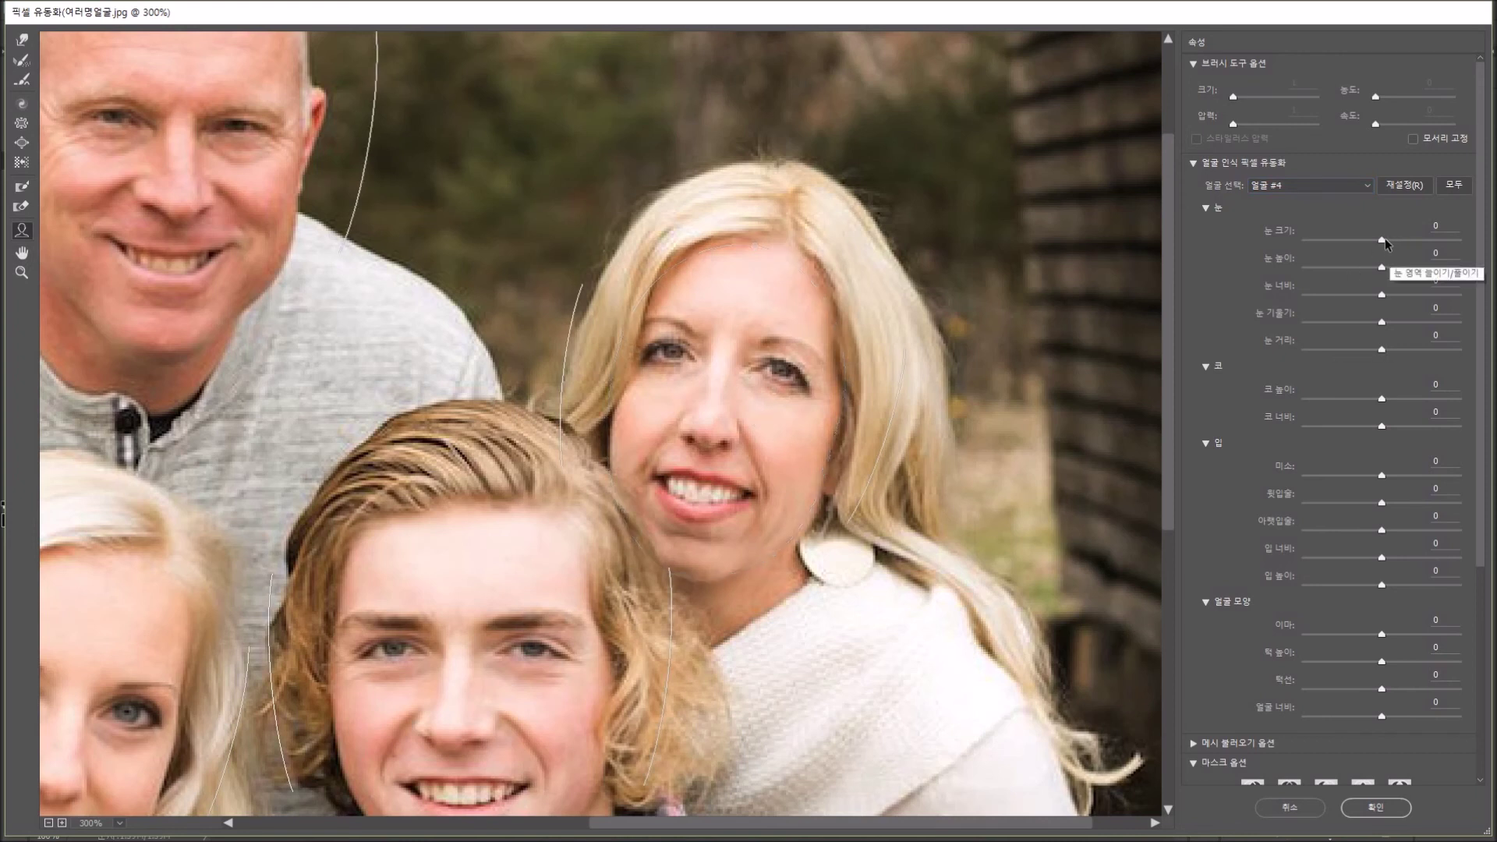
Step: Set the woman's eye size 43, eye width 29, chin height 73, and narrow her face
drag(1386, 240, 1416, 240)
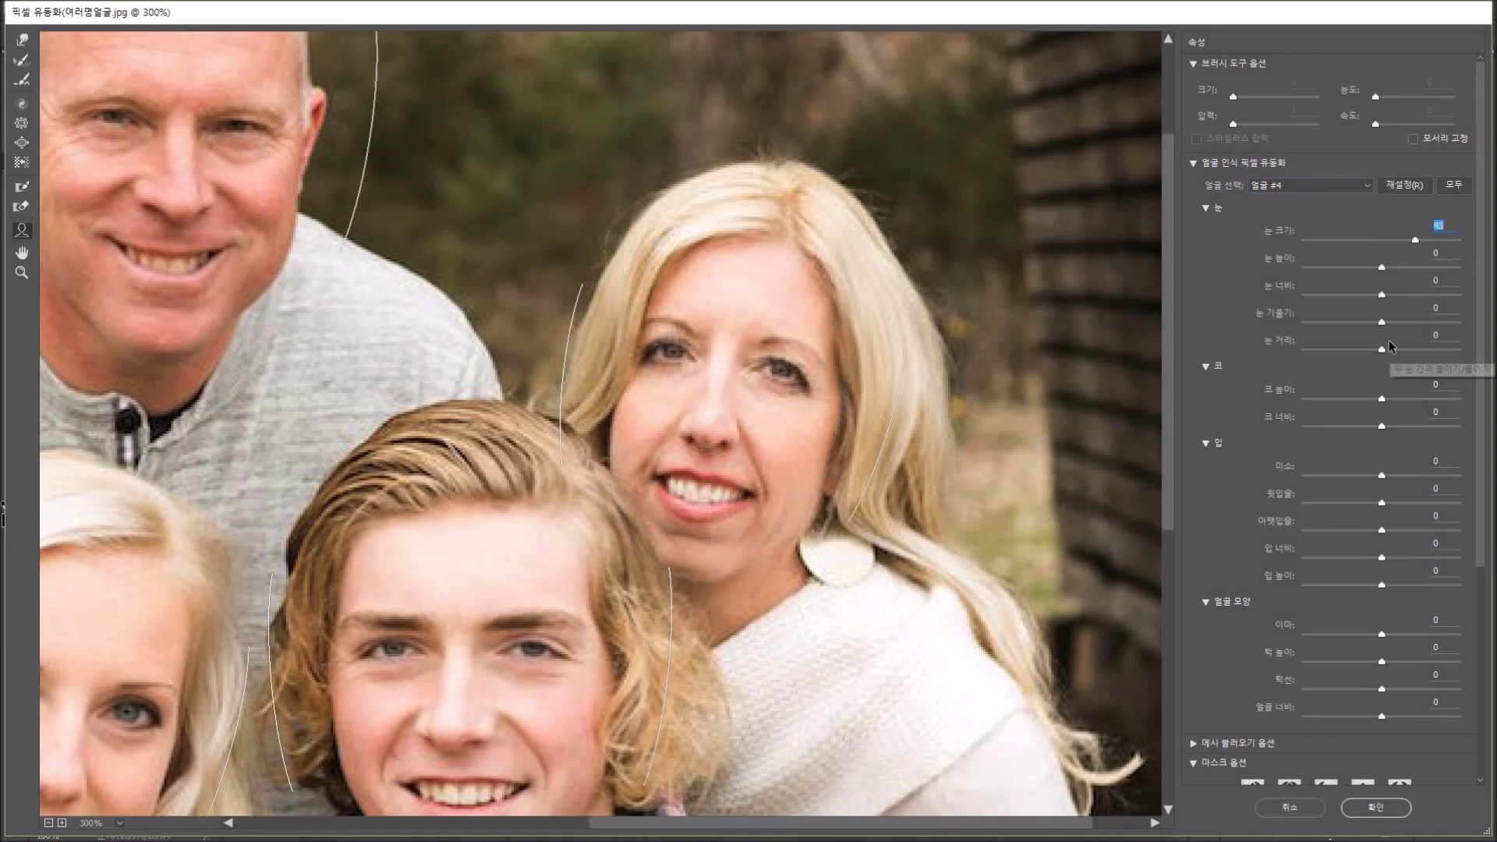
drag(1383, 296, 1386, 298)
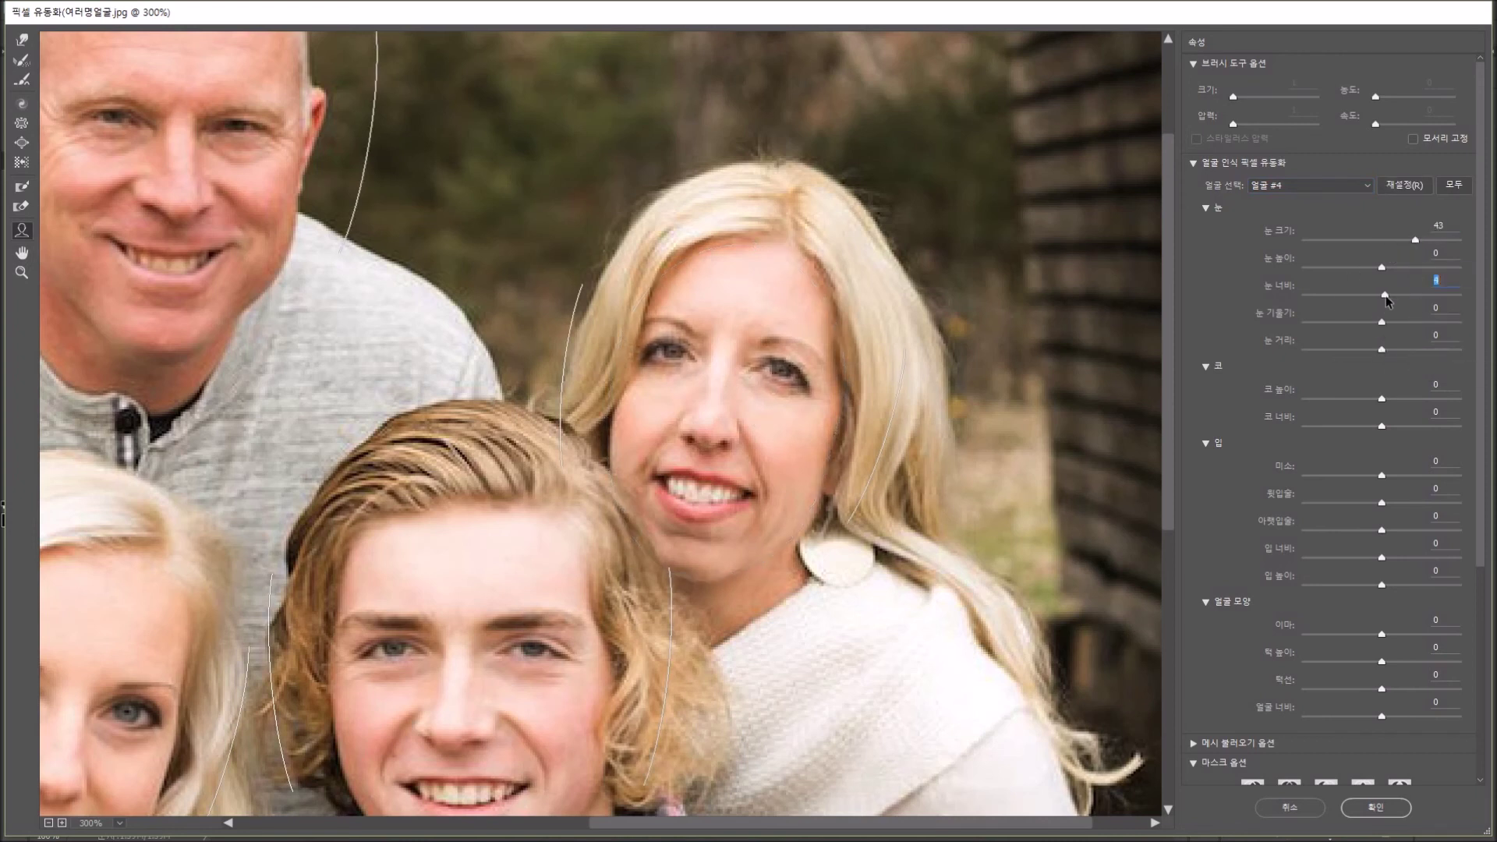
drag(1382, 661, 1439, 679)
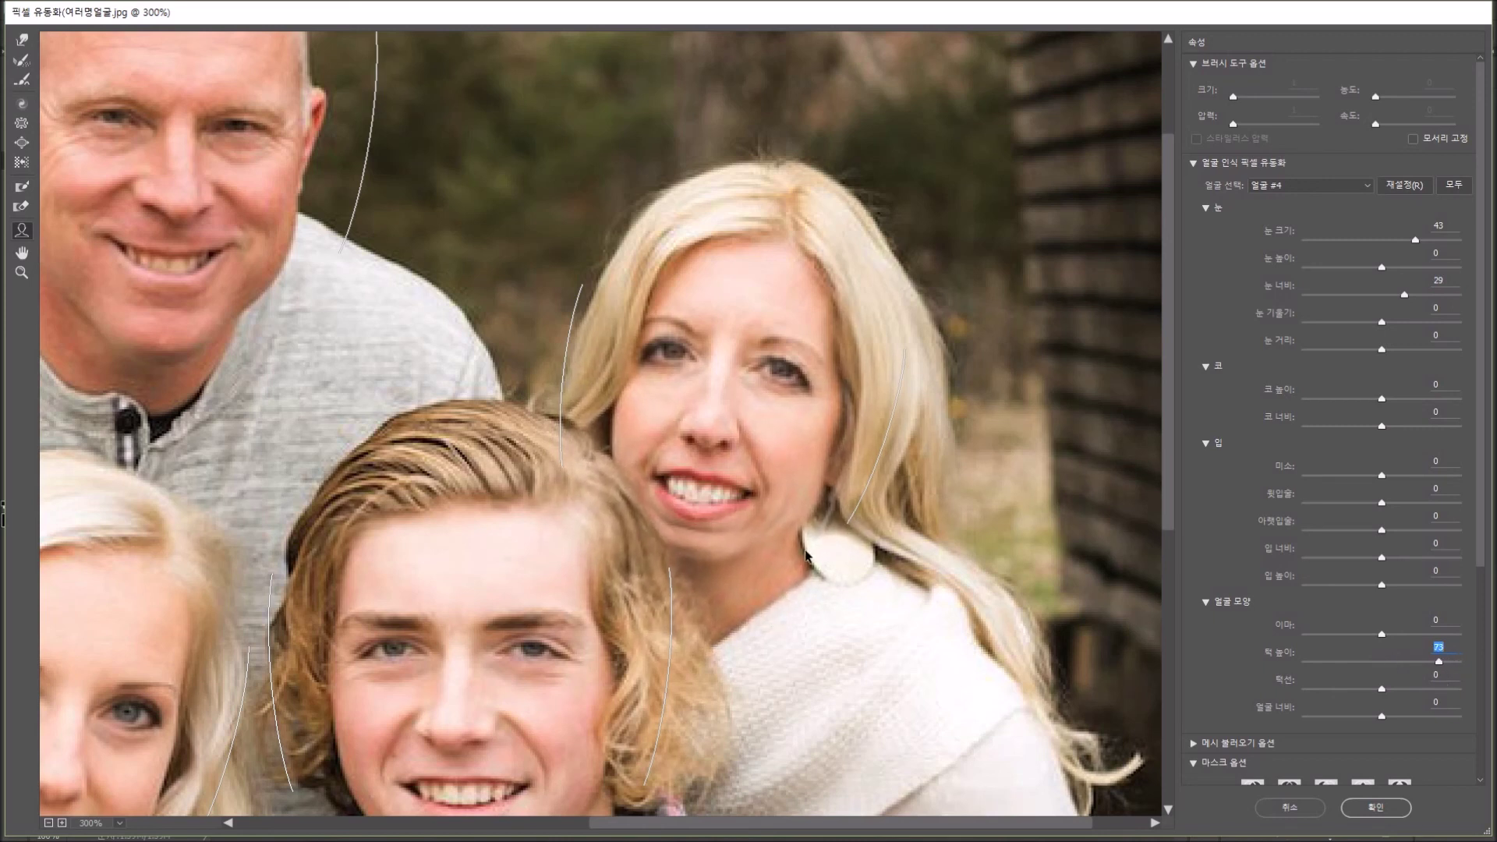
mouse_move(781, 531)
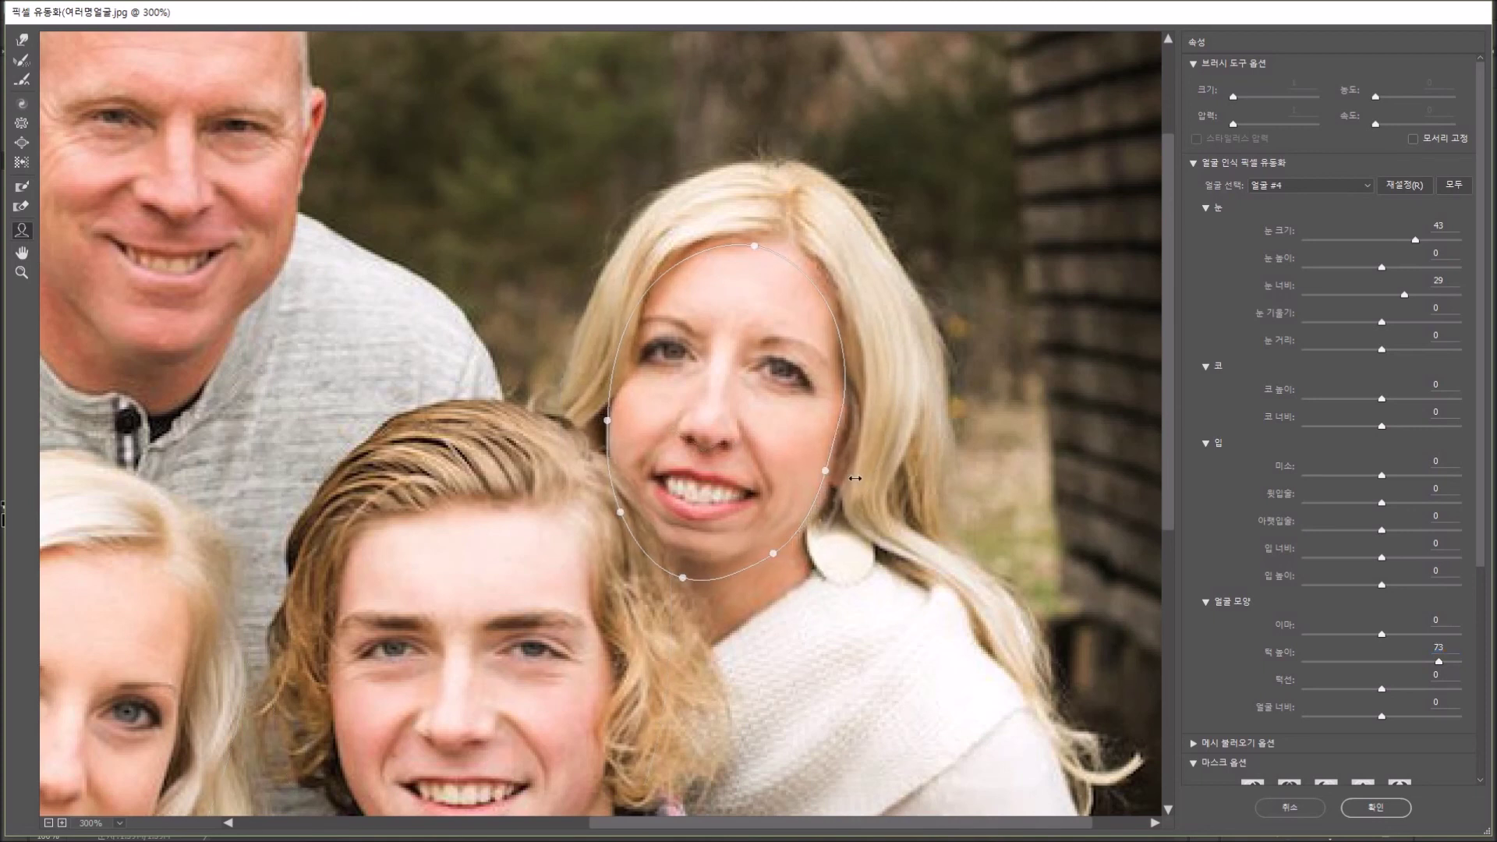
drag(851, 478, 815, 477)
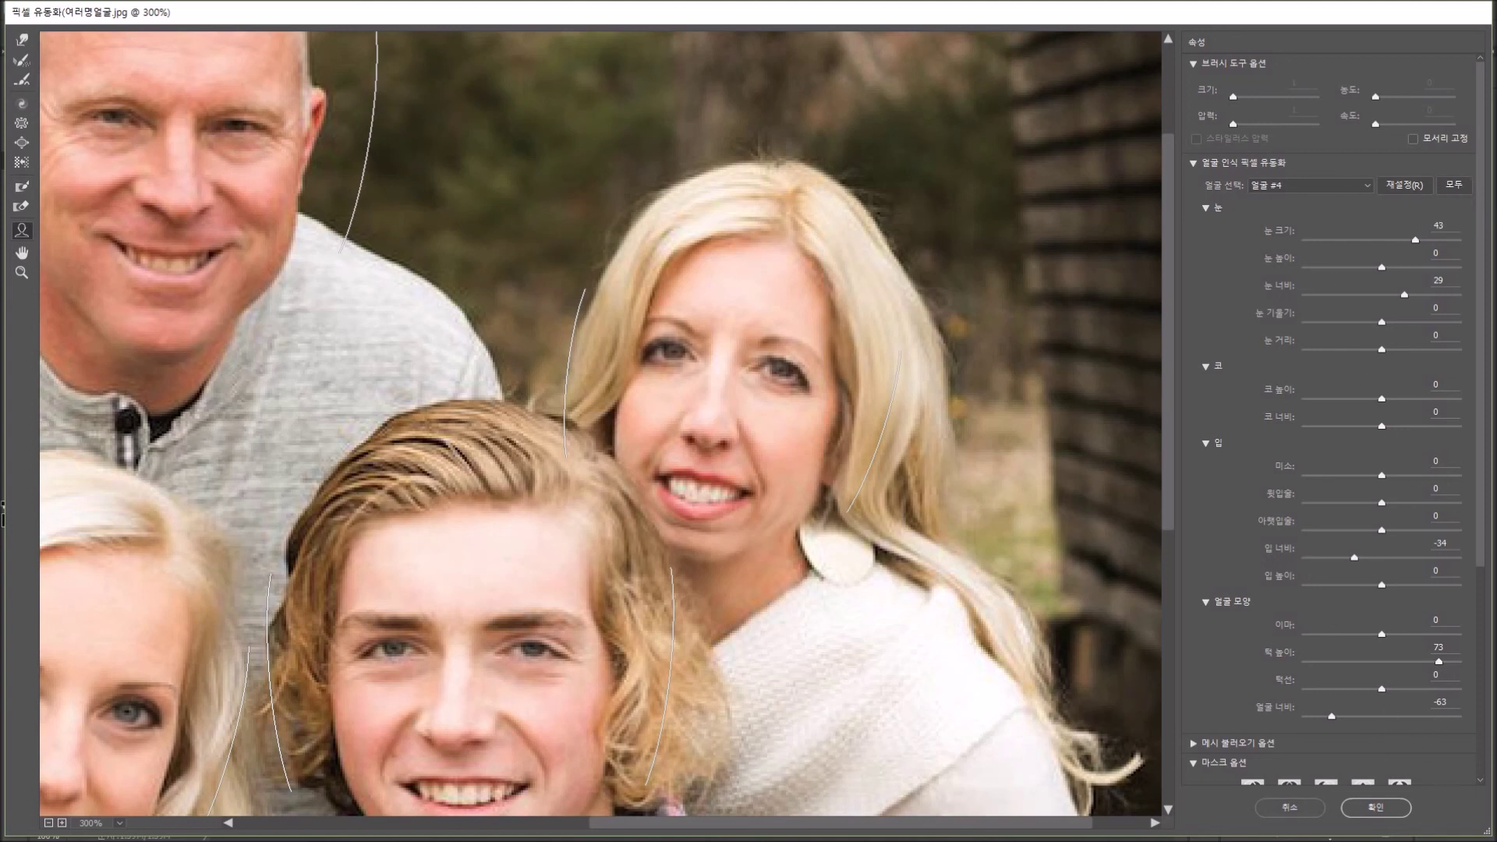
Step: Scroll down the Liquify Properties panel to the lower face sliders
drag(1489, 541, 1486, 608)
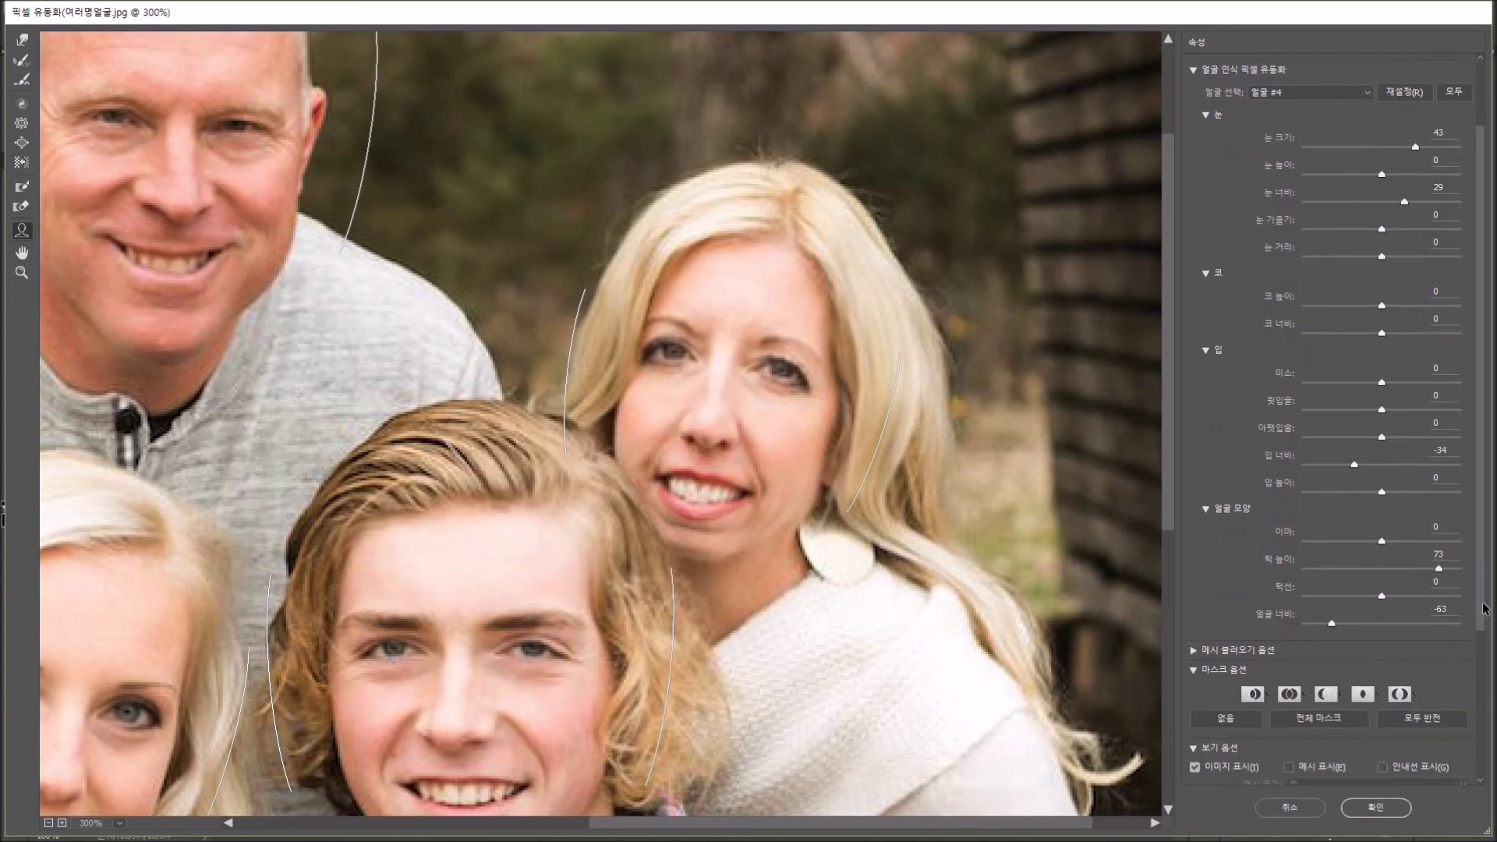